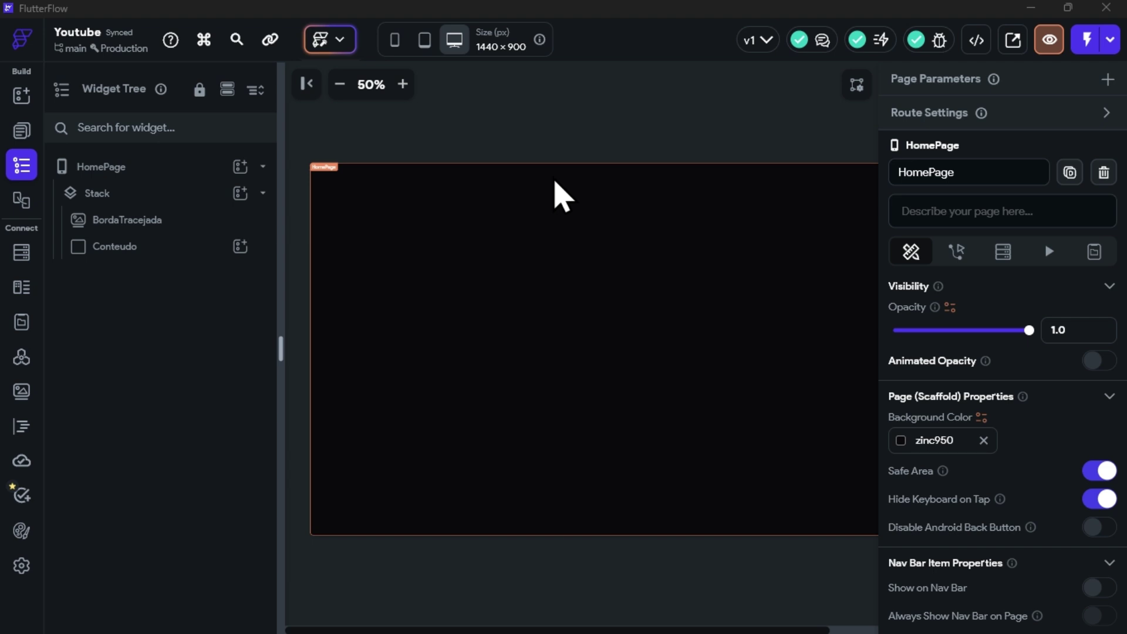
Widen the widget tree pane slightly to give the HomePage structure more room.
{"action": "left_click", "coordinate": [340, 84]}
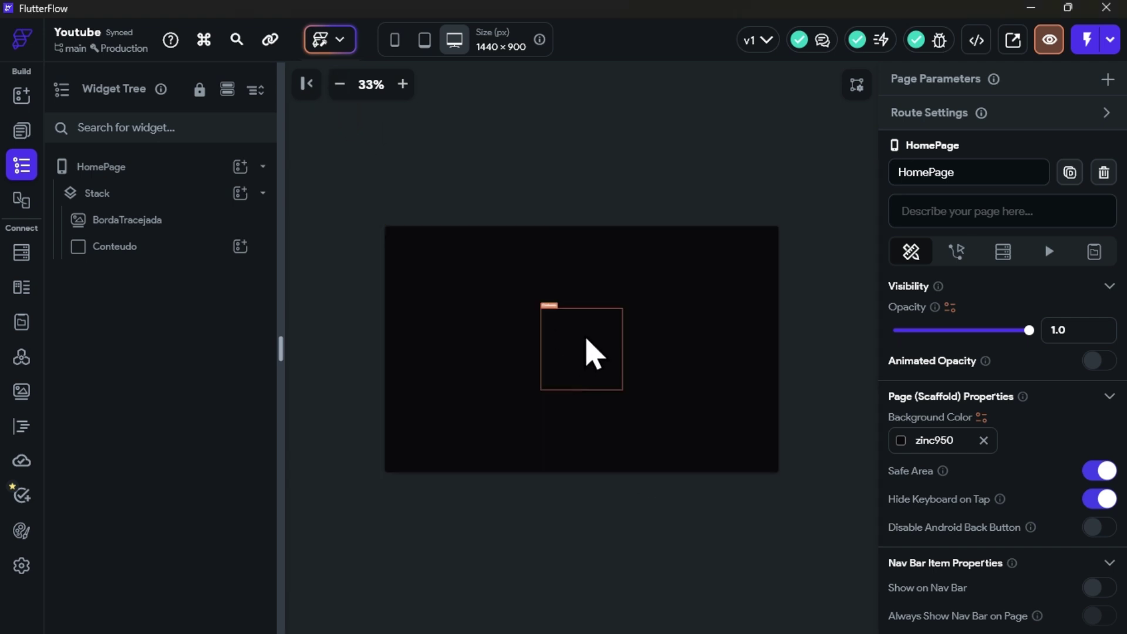
{"action": "left_click", "coordinate": [403, 84]}
{"action": "left_click", "coordinate": [609, 339]}
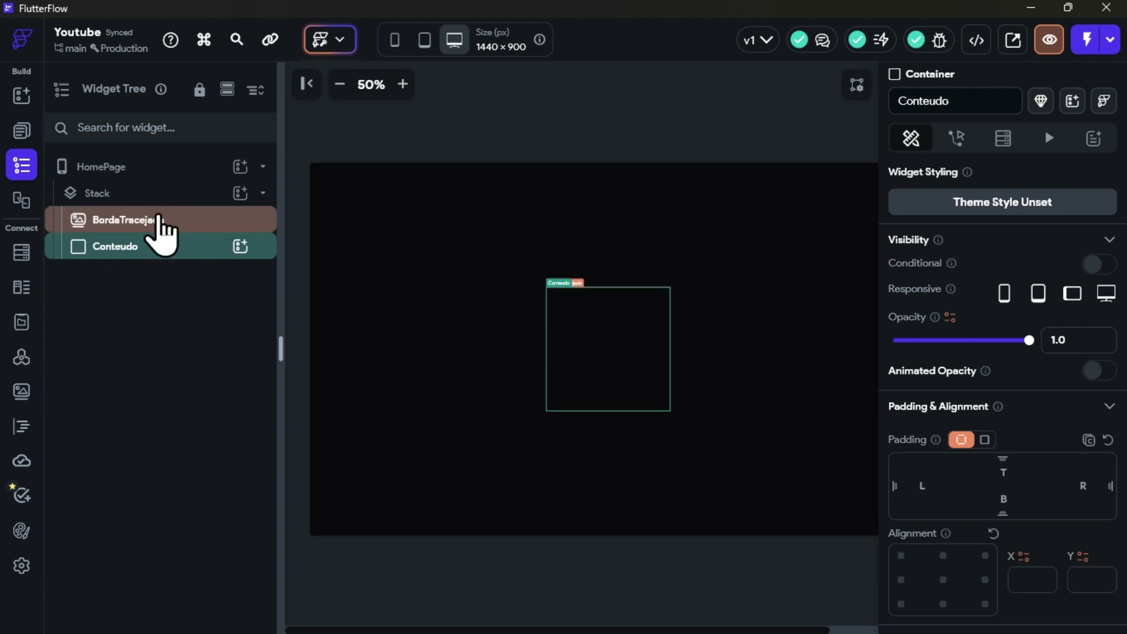
{"action": "left_click", "coordinate": [134, 218]}
{"action": "left_click", "coordinate": [122, 201]}
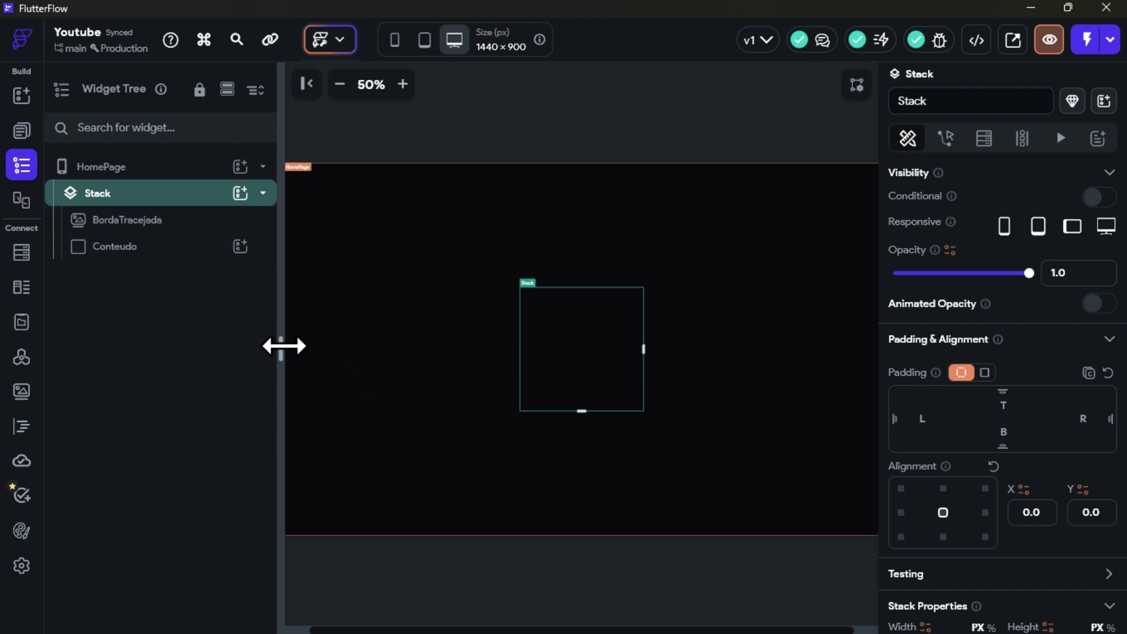
{"action": "left_click_drag", "start_coordinate": [283, 346], "coordinate": [314, 346]}
Examine how the Stack, BordaTracejada image and Conteudo container are arranged on HomePage.
{"action": "left_click", "coordinate": [731, 323]}
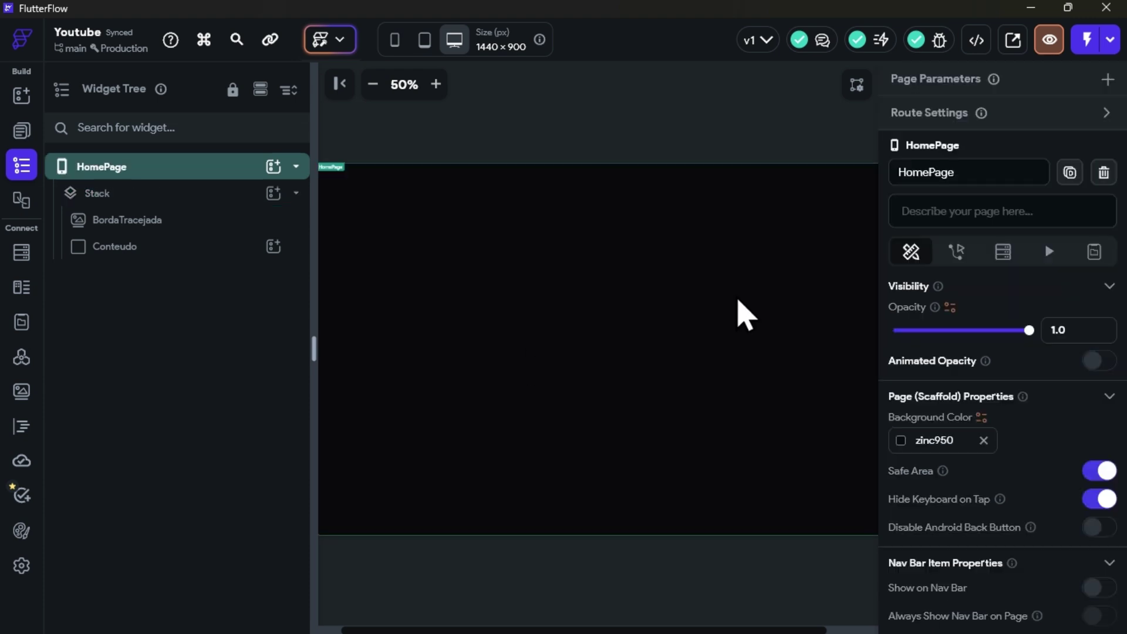
{"action": "left_click", "coordinate": [605, 344]}
{"action": "left_click", "coordinate": [151, 219]}
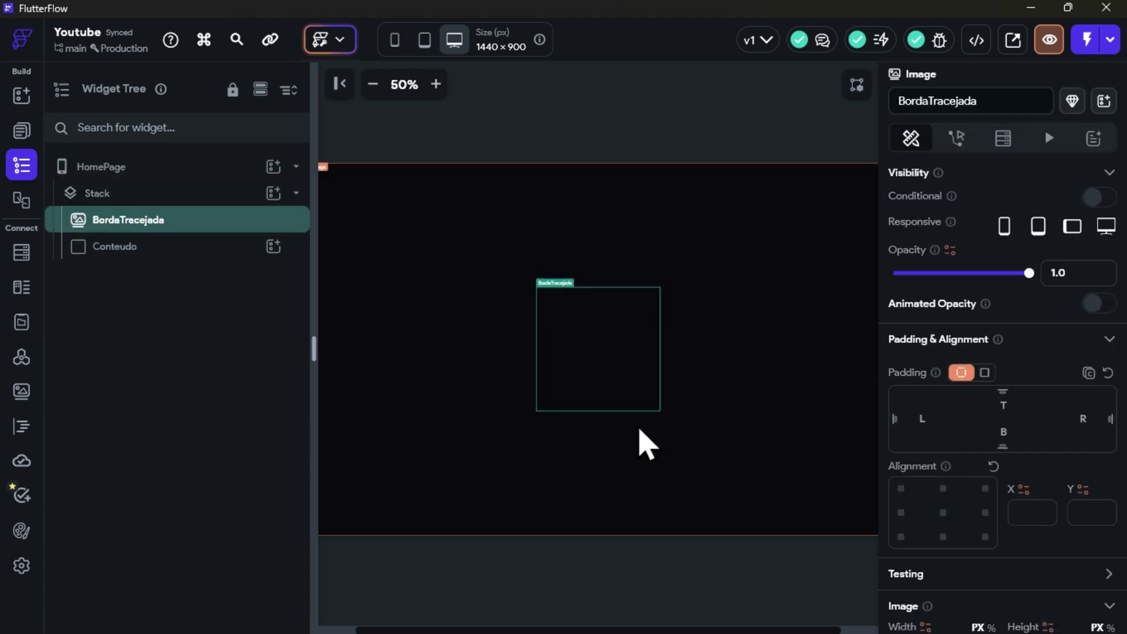
{"action": "left_click", "coordinate": [373, 84]}
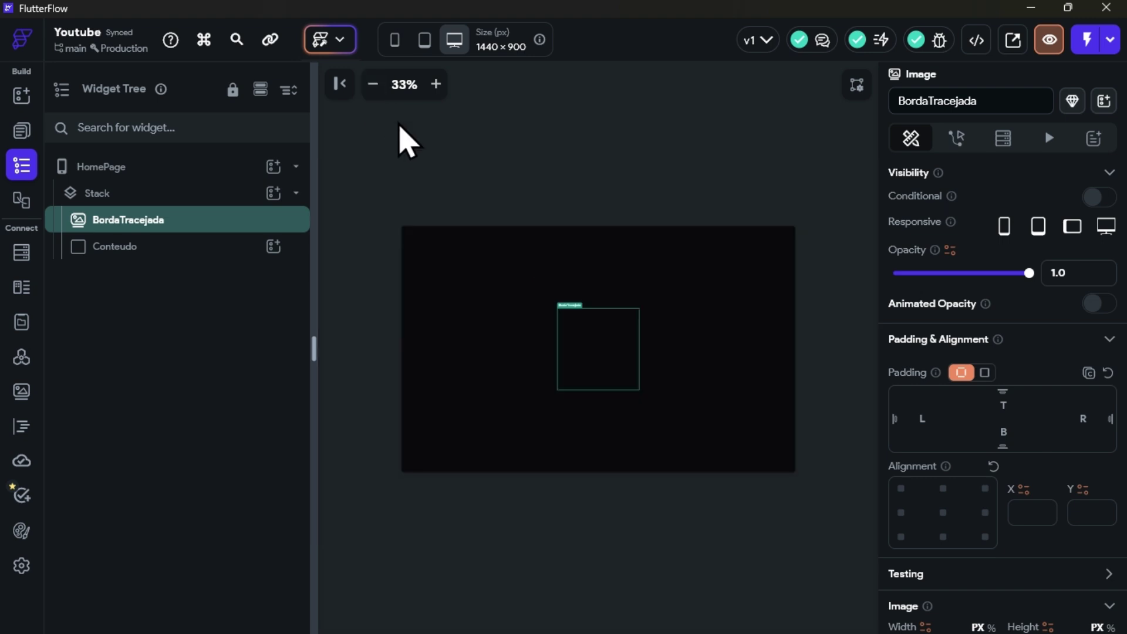
{"action": "left_click", "coordinate": [437, 84]}
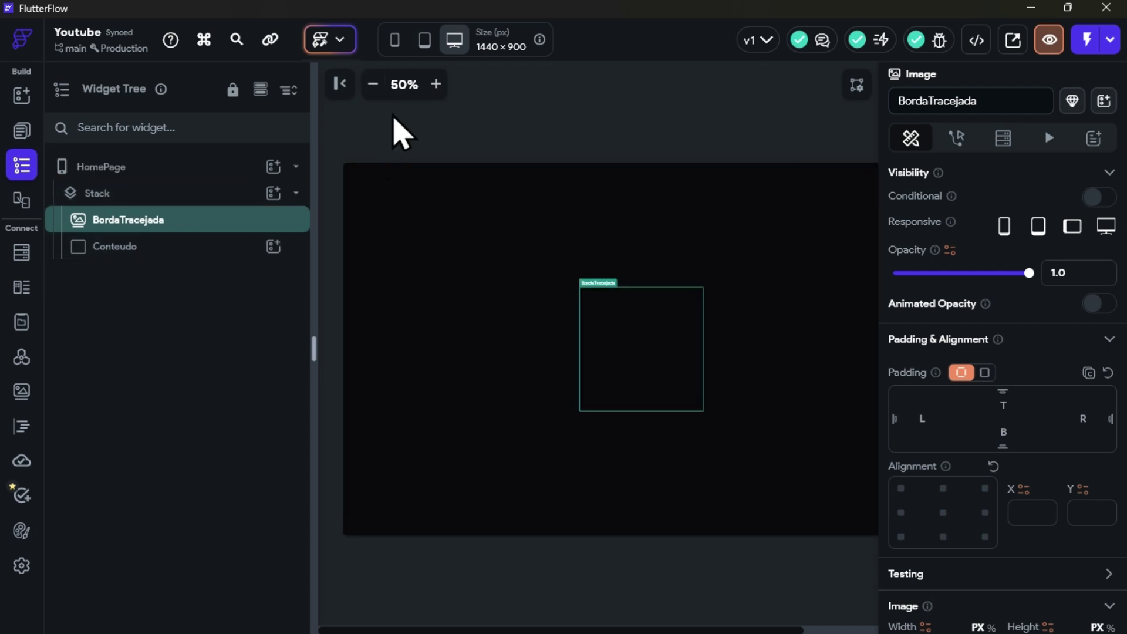
{"action": "left_click", "coordinate": [646, 263]}
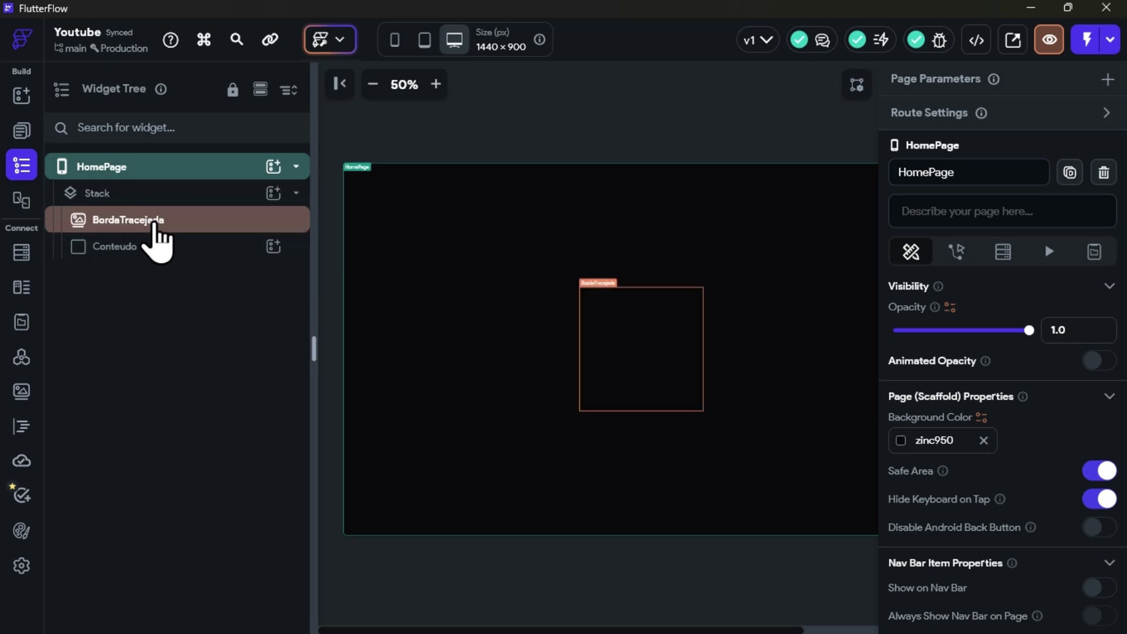
{"action": "left_click", "coordinate": [176, 193]}
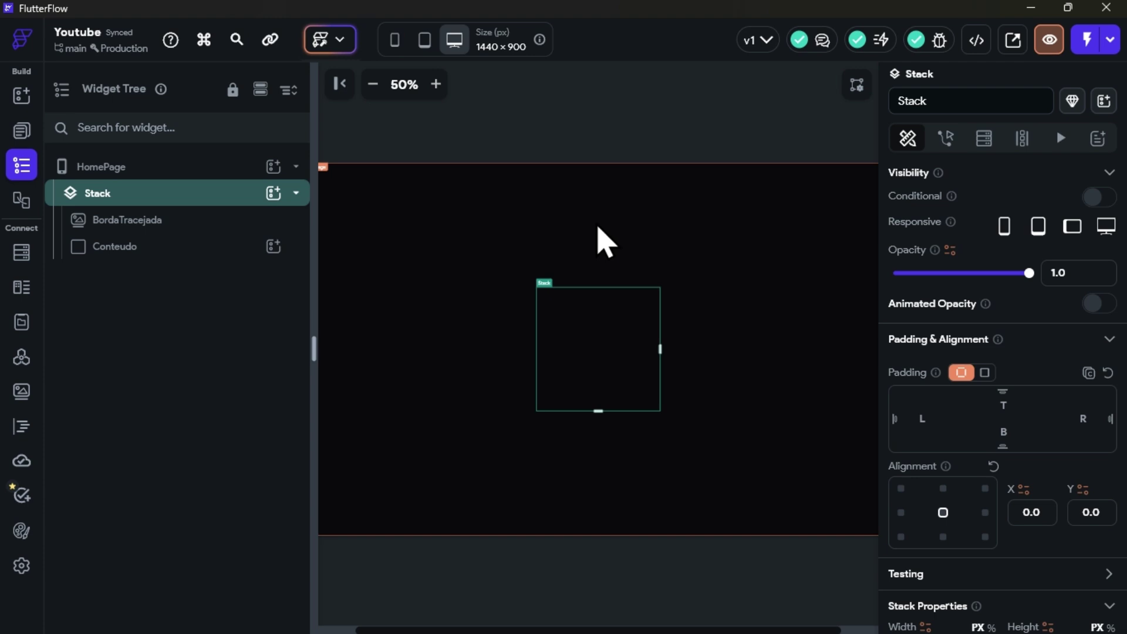
{"action": "scroll", "coordinate": [480, 304], "scroll_direction": "left", "scroll_amount": 1}
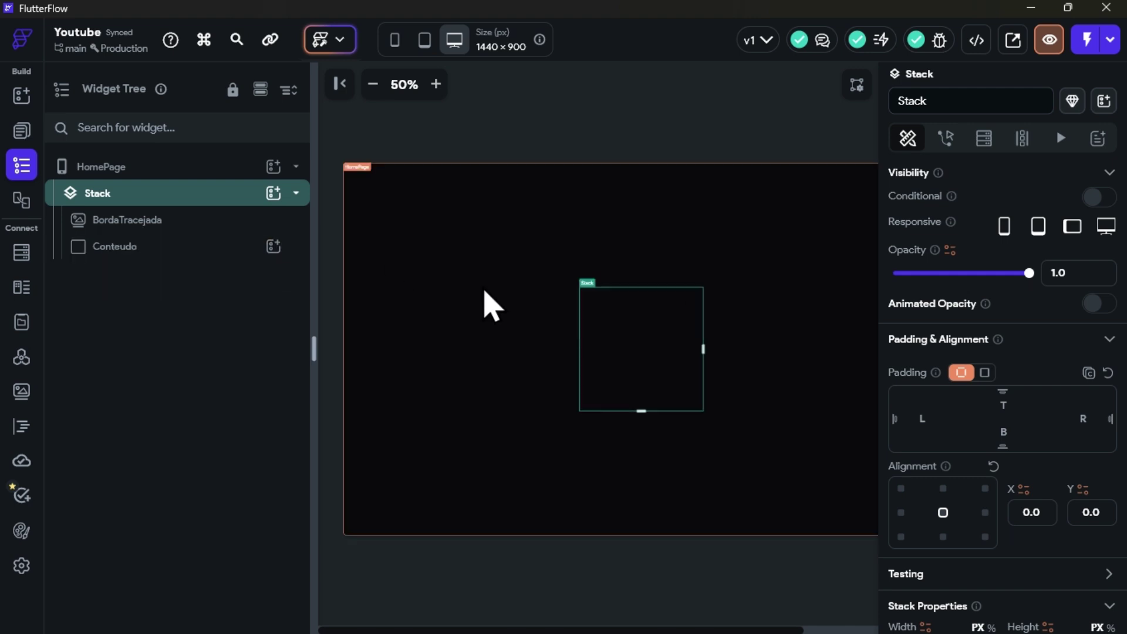
{"action": "left_click", "coordinate": [716, 311]}
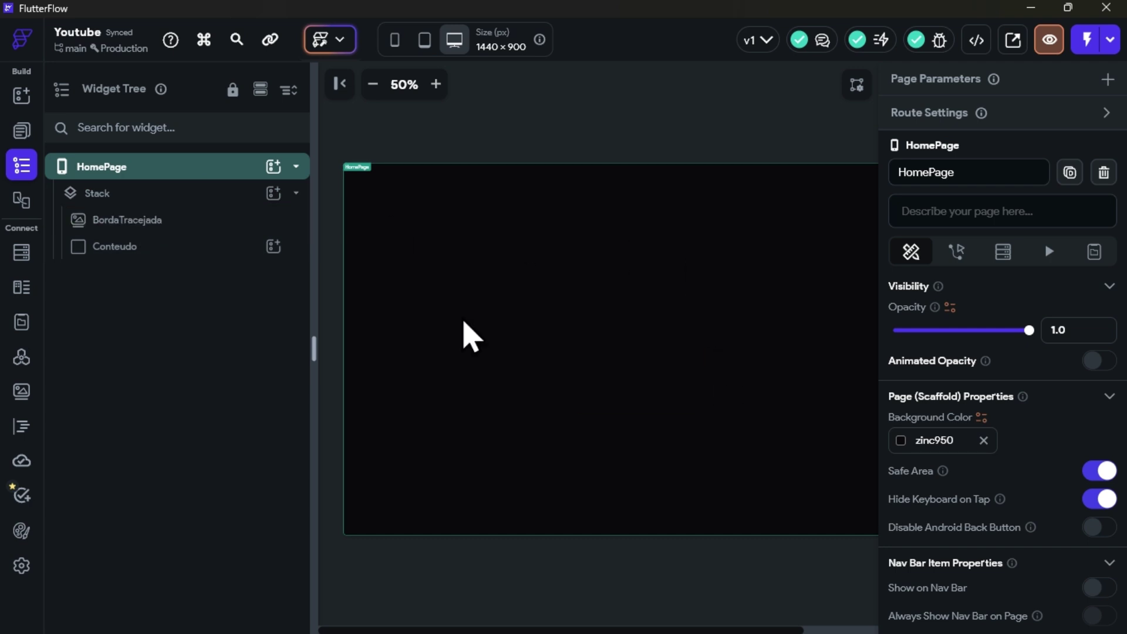
{"action": "left_click", "coordinate": [135, 194]}
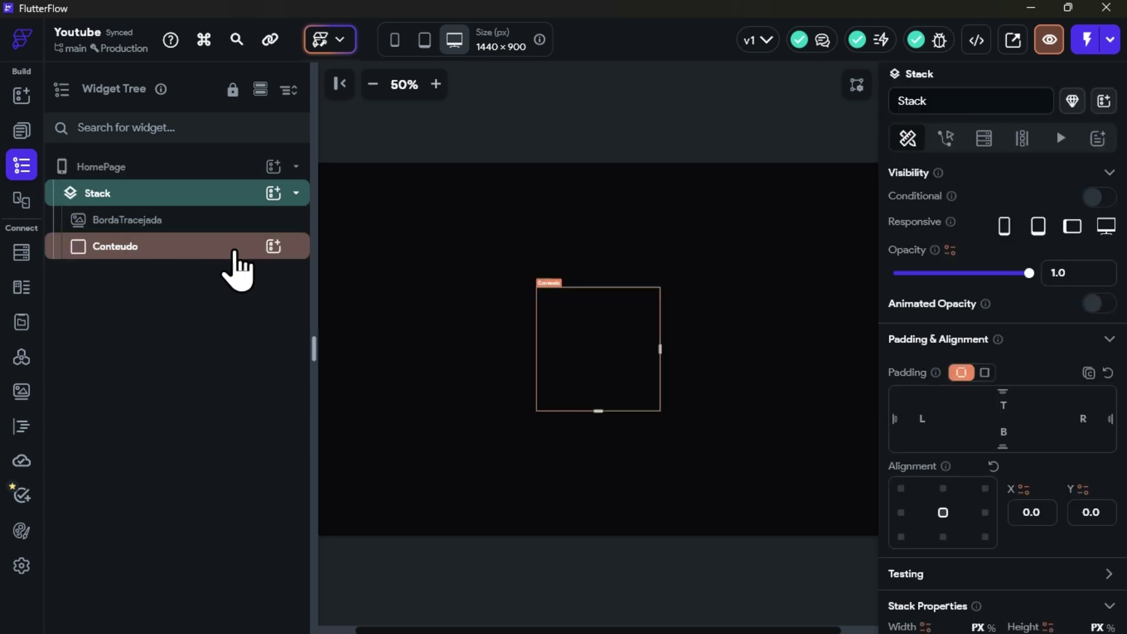
{"action": "left_click", "coordinate": [498, 258]}
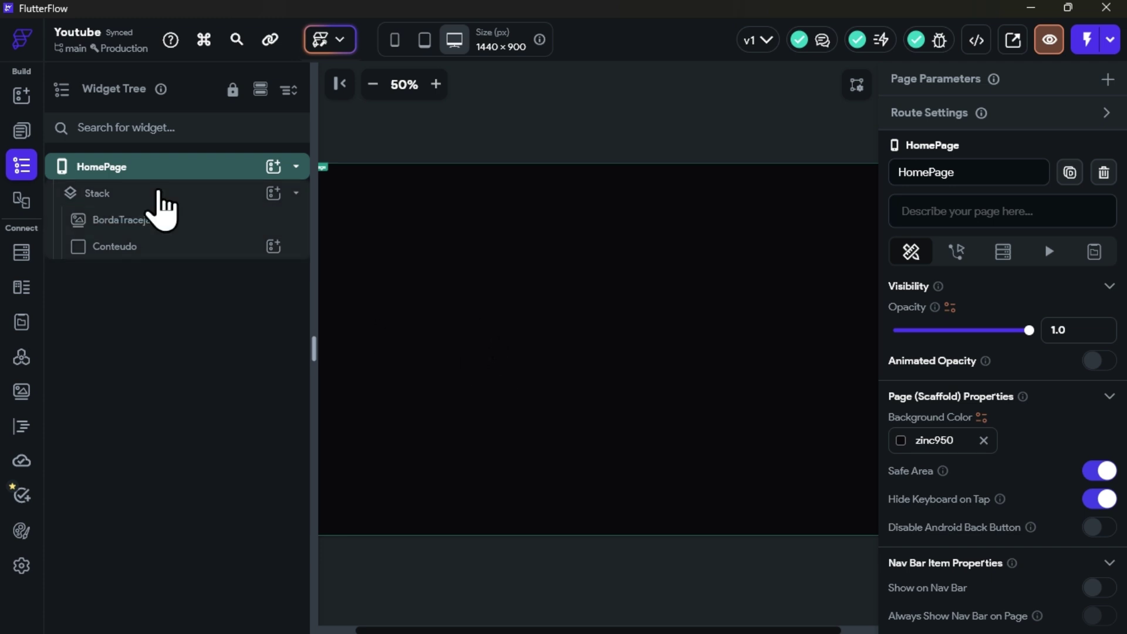
{"action": "left_click", "coordinate": [159, 192]}
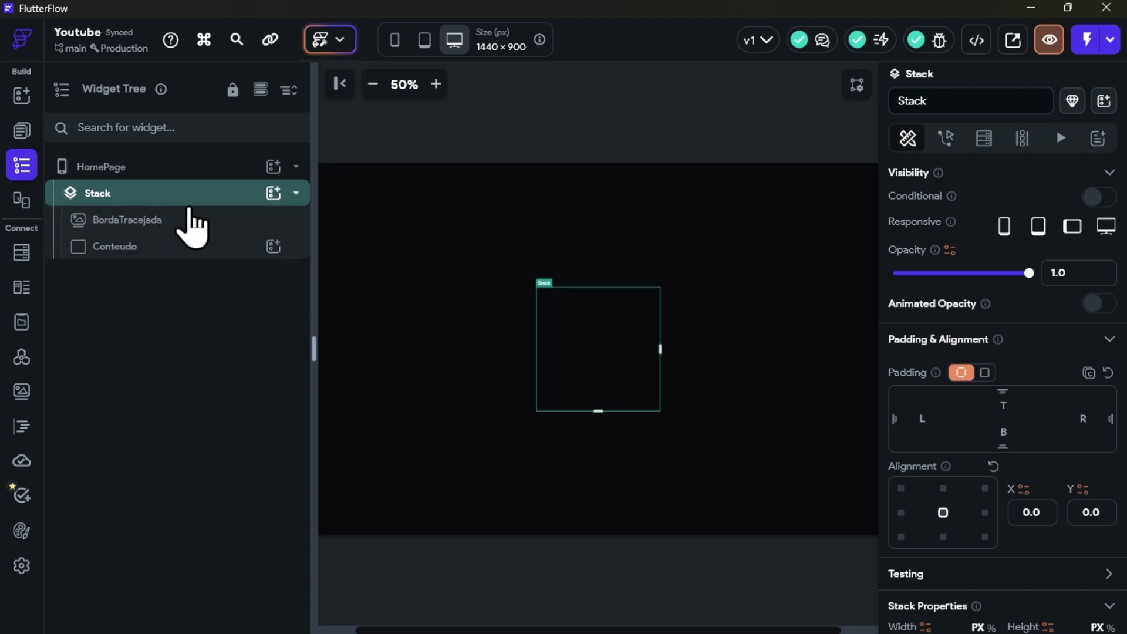
Compare the width and height settings of the Stack and Conteudo container, and view the BordaTracejada image's settings.
{"action": "scroll", "coordinate": [1001, 448], "scroll_direction": "down", "scroll_amount": 3}
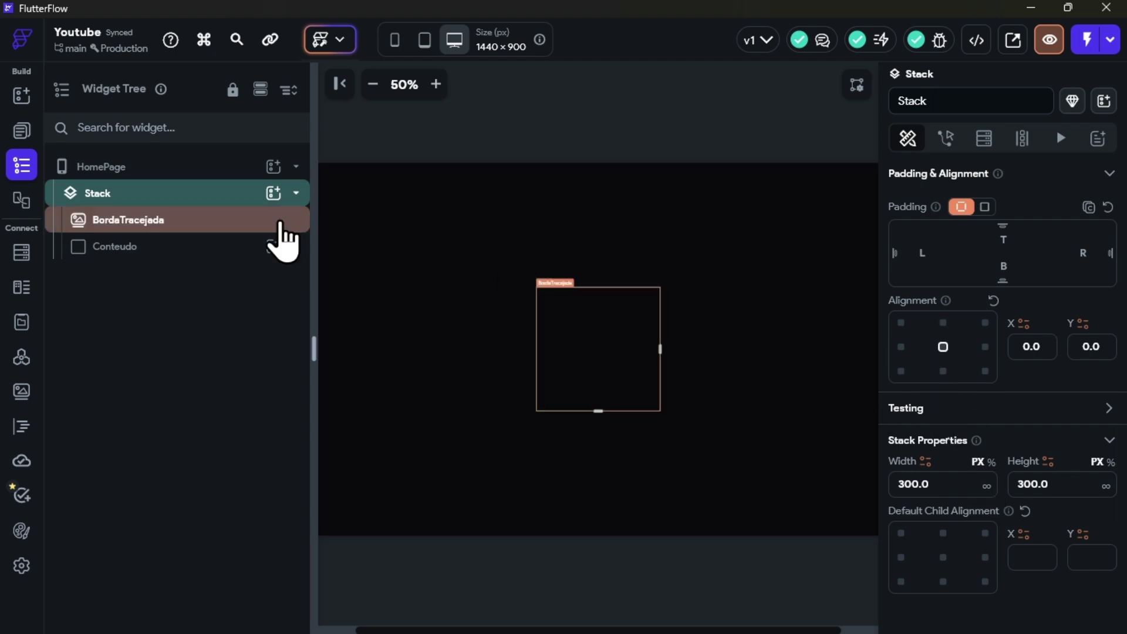
{"action": "left_click", "coordinate": [114, 247]}
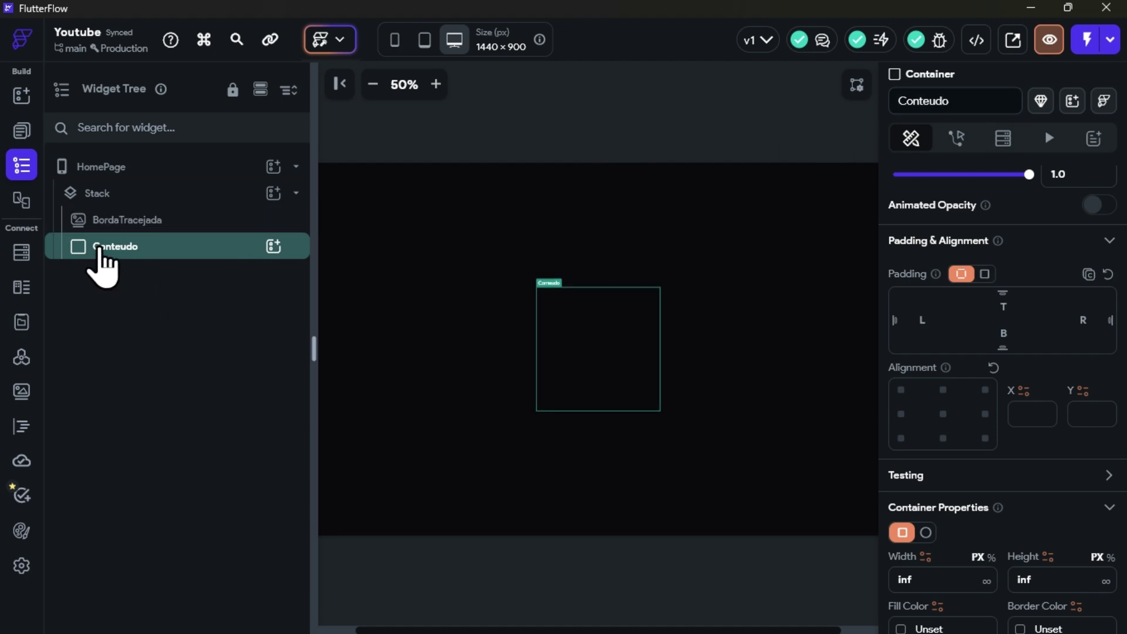
{"action": "left_click", "coordinate": [71, 230]}
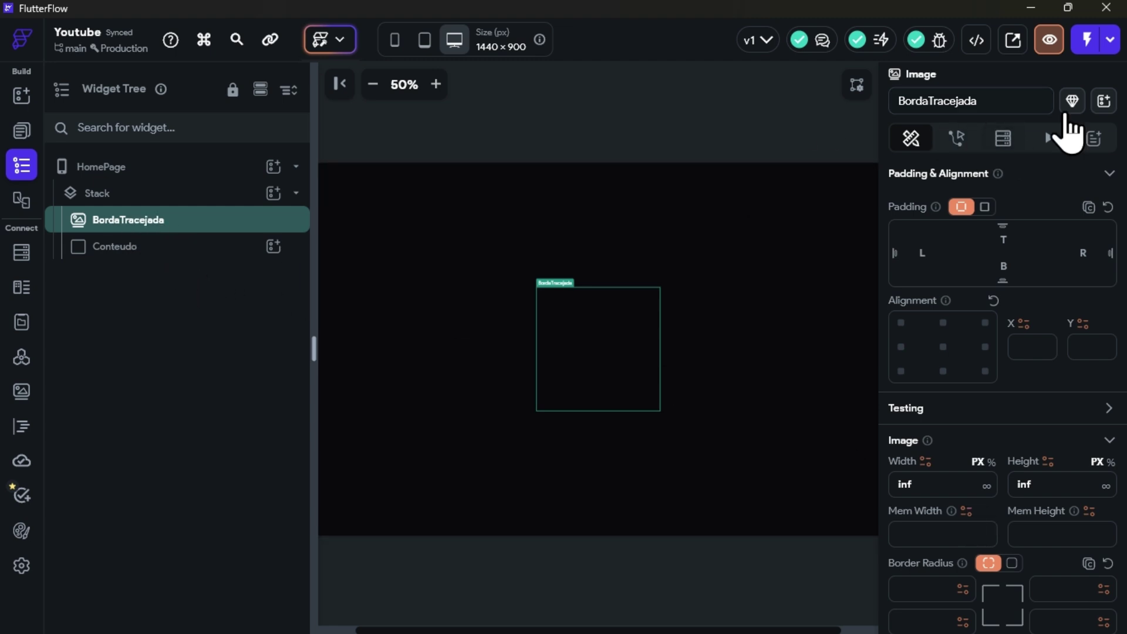
{"action": "left_click", "coordinate": [130, 249]}
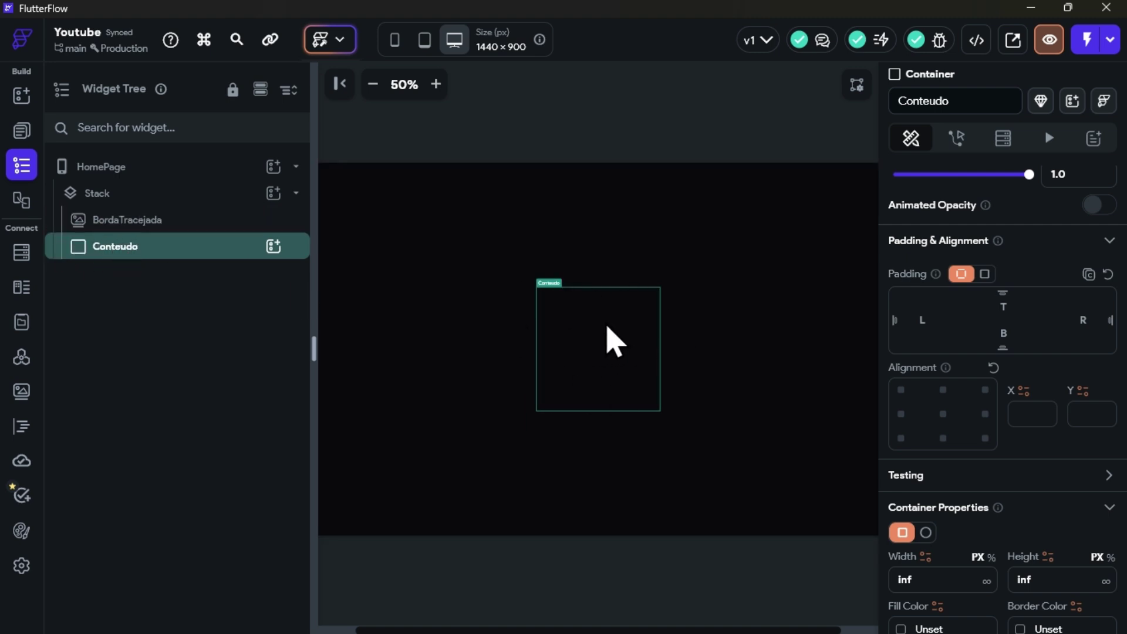
{"action": "scroll", "coordinate": [988, 448], "scroll_direction": "down", "scroll_amount": 4}
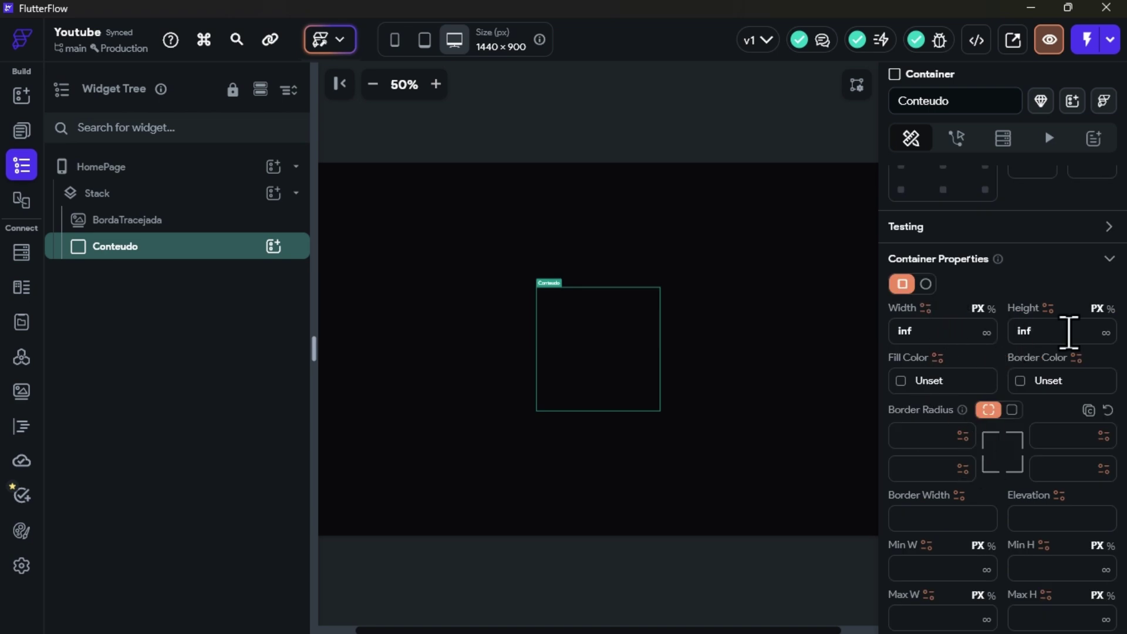
{"action": "left_click", "coordinate": [164, 196]}
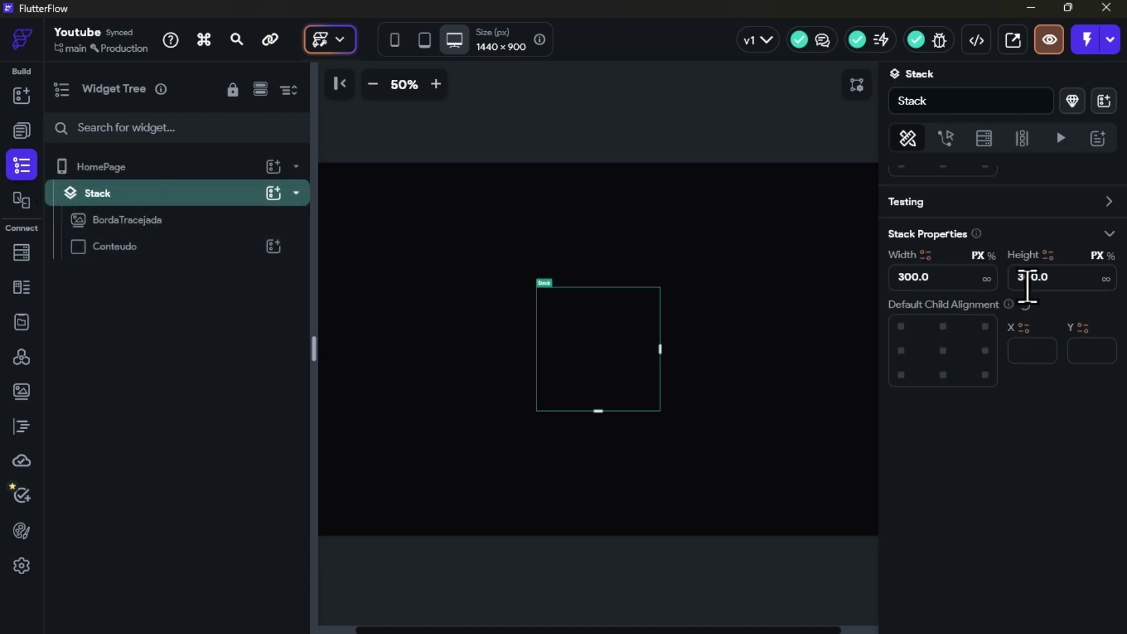
{"action": "left_click", "coordinate": [139, 247]}
{"action": "scroll", "coordinate": [1008, 375], "scroll_direction": "down", "scroll_amount": 3}
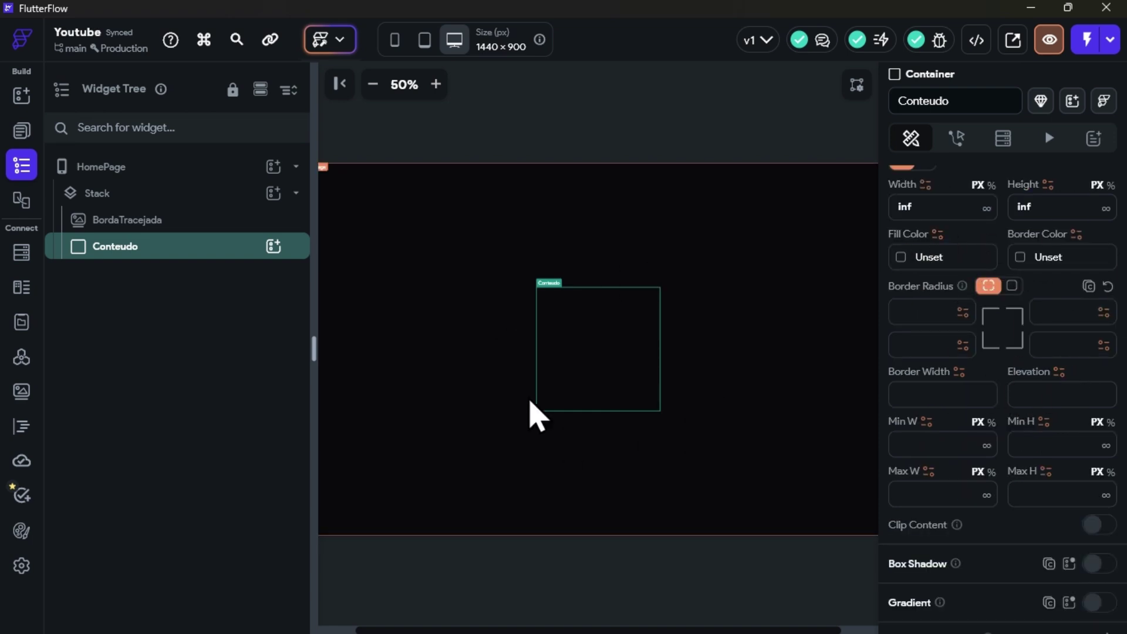
{"action": "scroll", "coordinate": [1057, 352], "scroll_direction": "down", "scroll_amount": 6}
{"action": "scroll", "coordinate": [1022, 446], "scroll_direction": "up", "scroll_amount": 6}
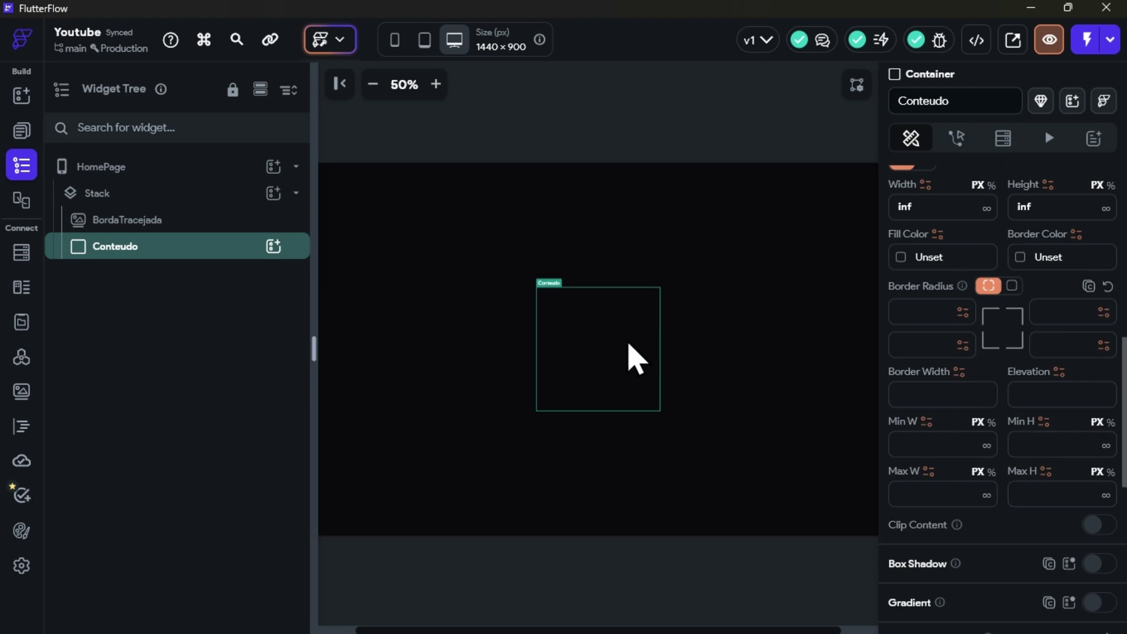
{"action": "scroll", "coordinate": [1057, 364], "scroll_direction": "up", "scroll_amount": 6}
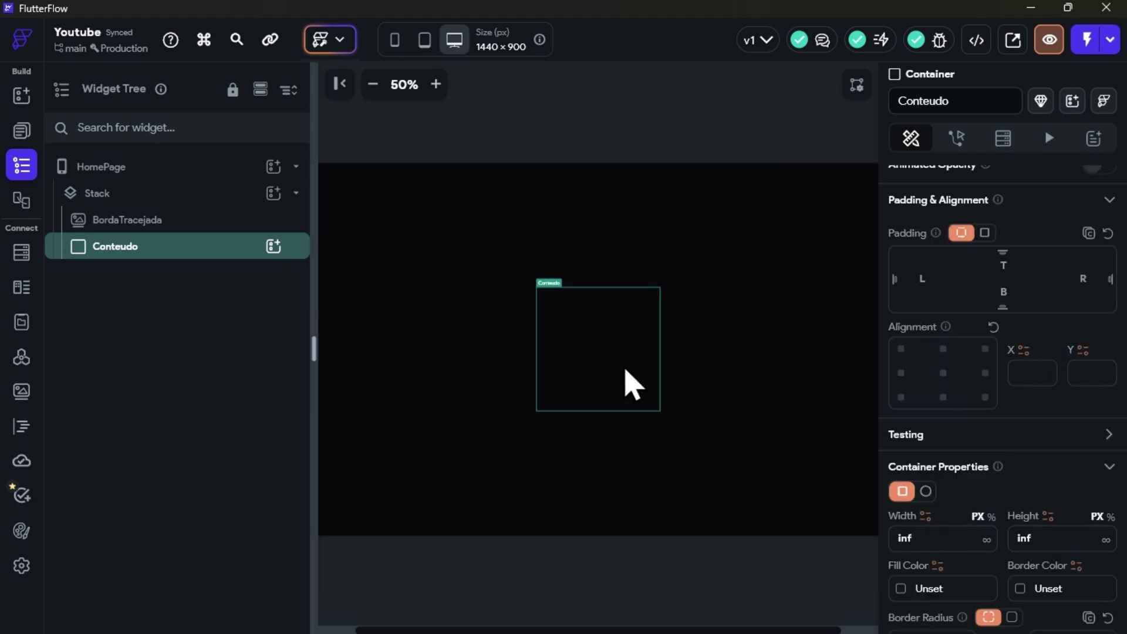
Review the BordaTracejada image's size, border radius, image type, path and box fit settings.
{"action": "left_click", "coordinate": [116, 222]}
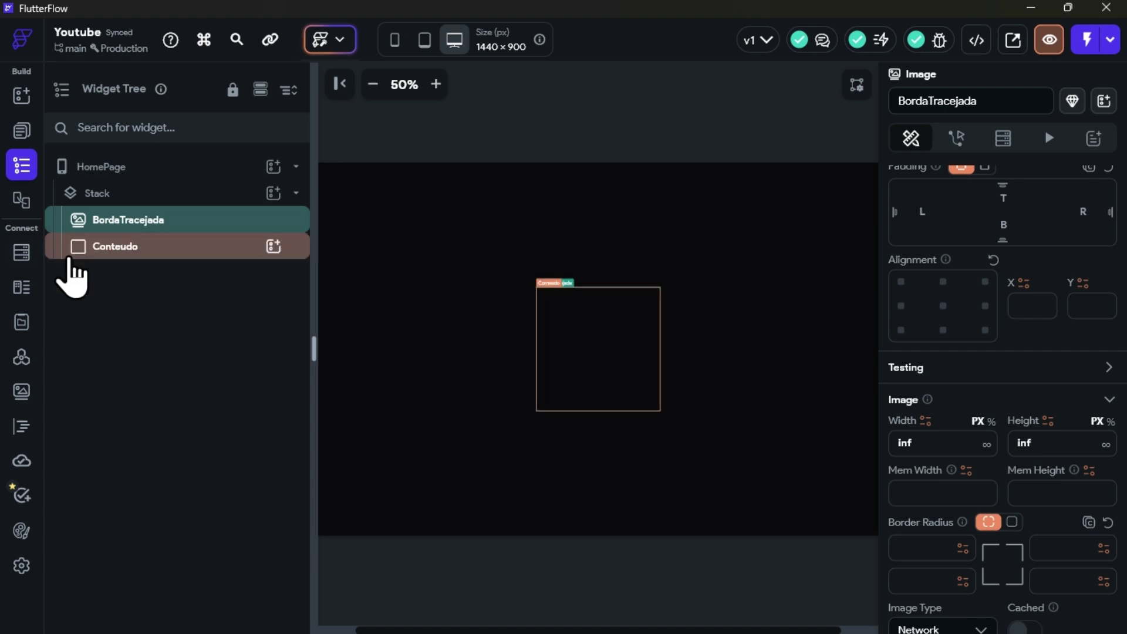
{"action": "scroll", "coordinate": [926, 382], "scroll_direction": "up", "scroll_amount": 2}
{"action": "scroll", "coordinate": [999, 383], "scroll_direction": "down", "scroll_amount": 3}
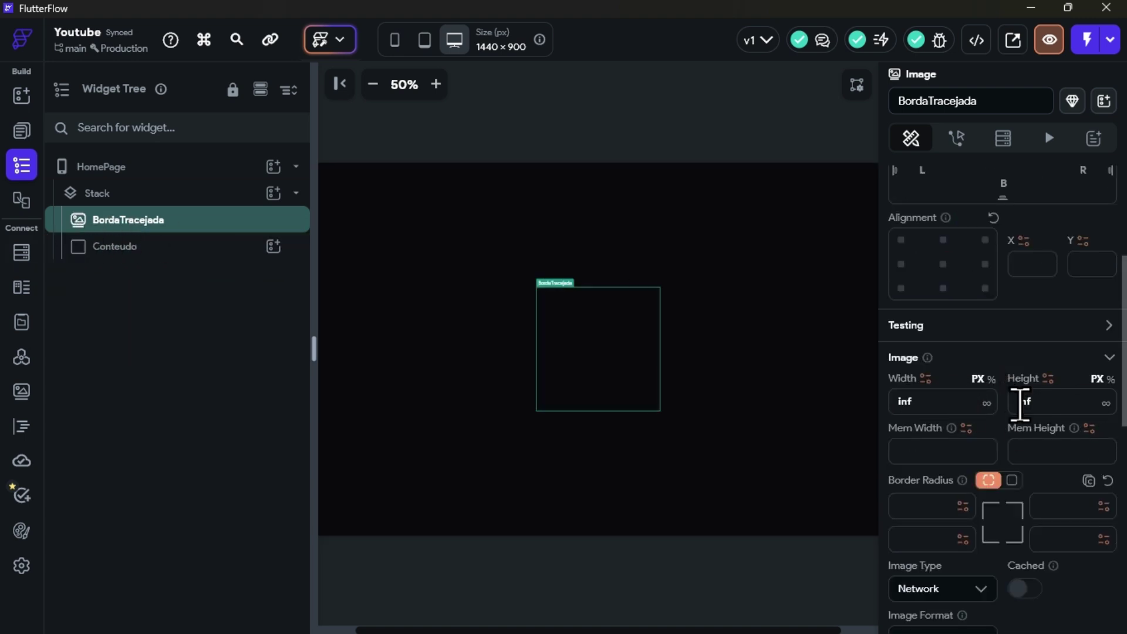
{"action": "scroll", "coordinate": [1022, 453], "scroll_direction": "down", "scroll_amount": 2}
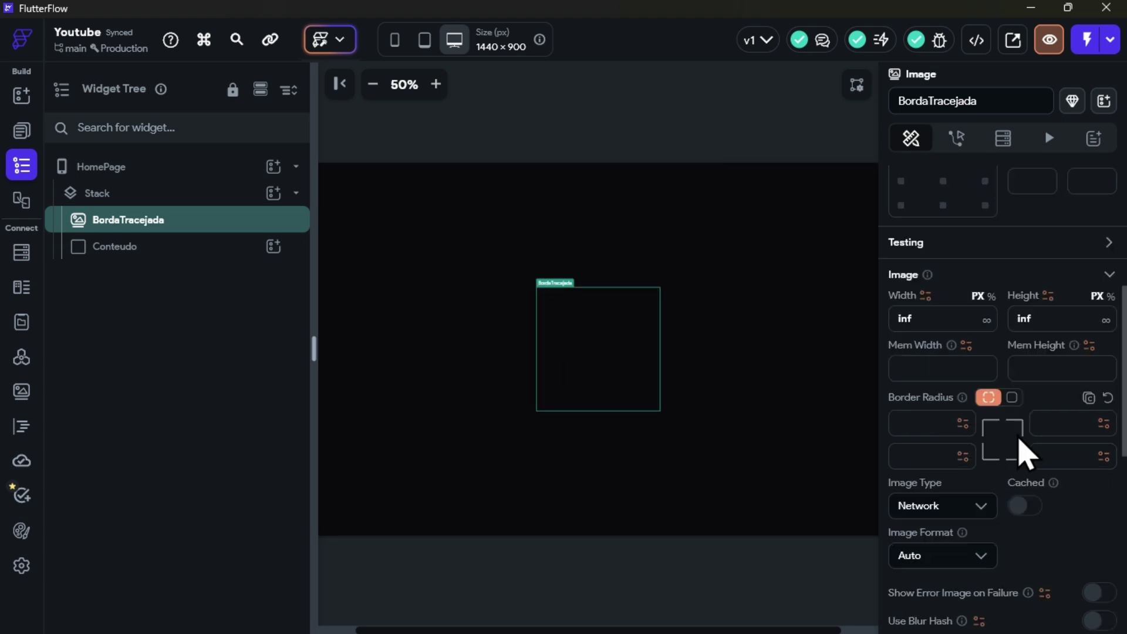
{"action": "scroll", "coordinate": [969, 506], "scroll_direction": "down", "scroll_amount": 2}
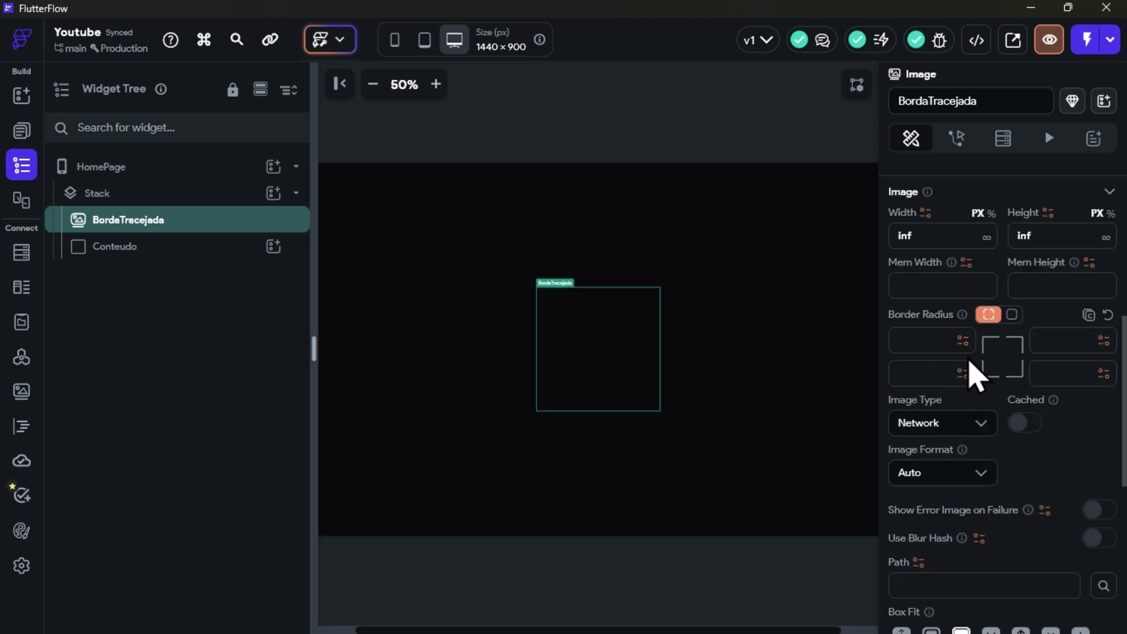
{"action": "scroll", "coordinate": [986, 478], "scroll_direction": "down", "scroll_amount": 4}
{"action": "scroll", "coordinate": [1004, 402], "scroll_direction": "down", "scroll_amount": 4}
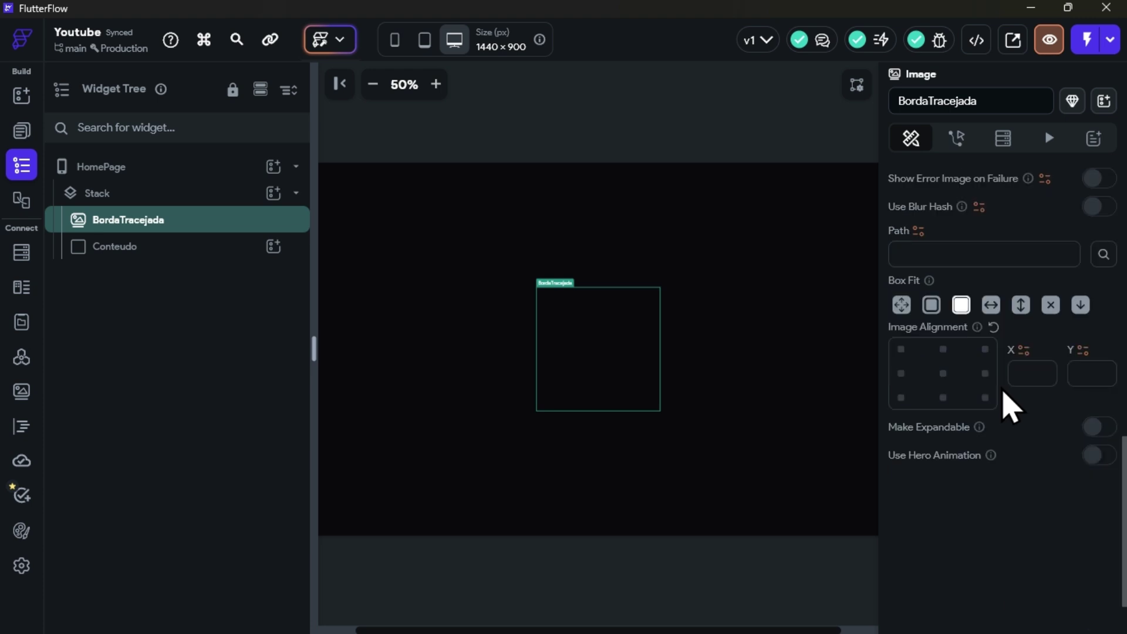
{"action": "scroll", "coordinate": [1032, 418], "scroll_direction": "up", "scroll_amount": 10}
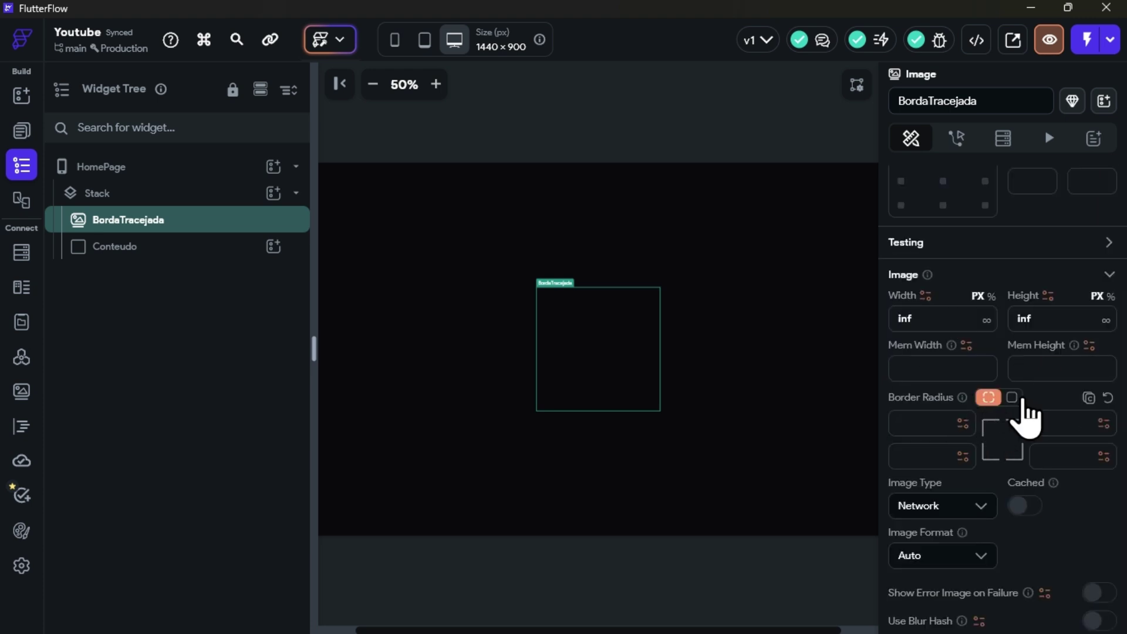
Try a uniform border radius on the BordaTracejada image and reset it.
{"action": "left_click", "coordinate": [1011, 397]}
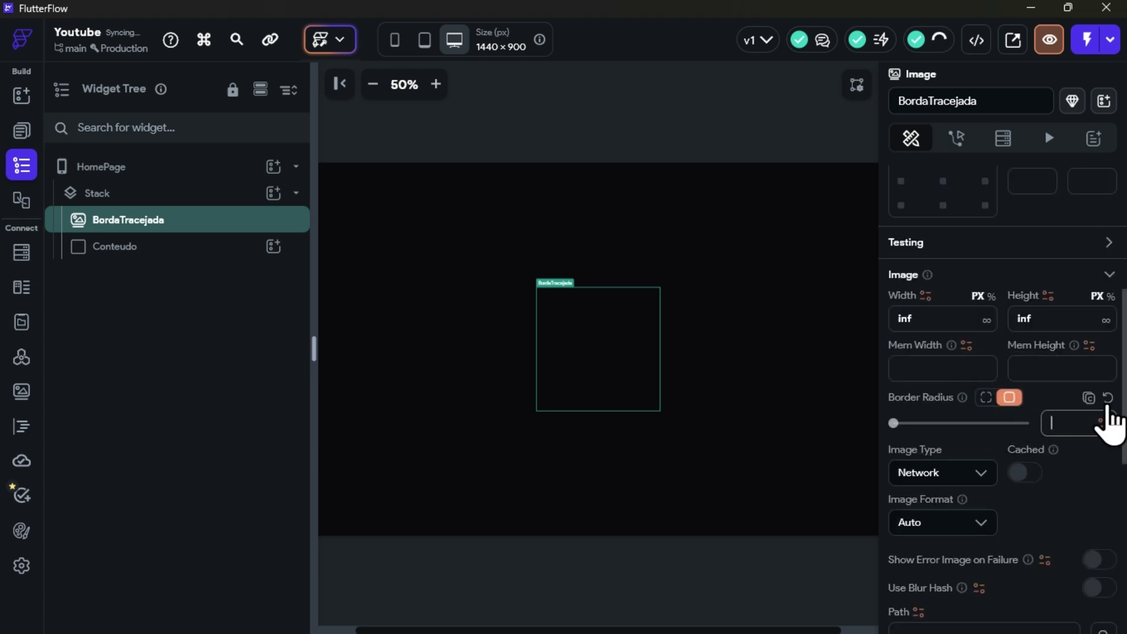
{"action": "left_click", "coordinate": [1108, 398]}
{"action": "scroll", "coordinate": [968, 450], "scroll_direction": "down", "scroll_amount": 8}
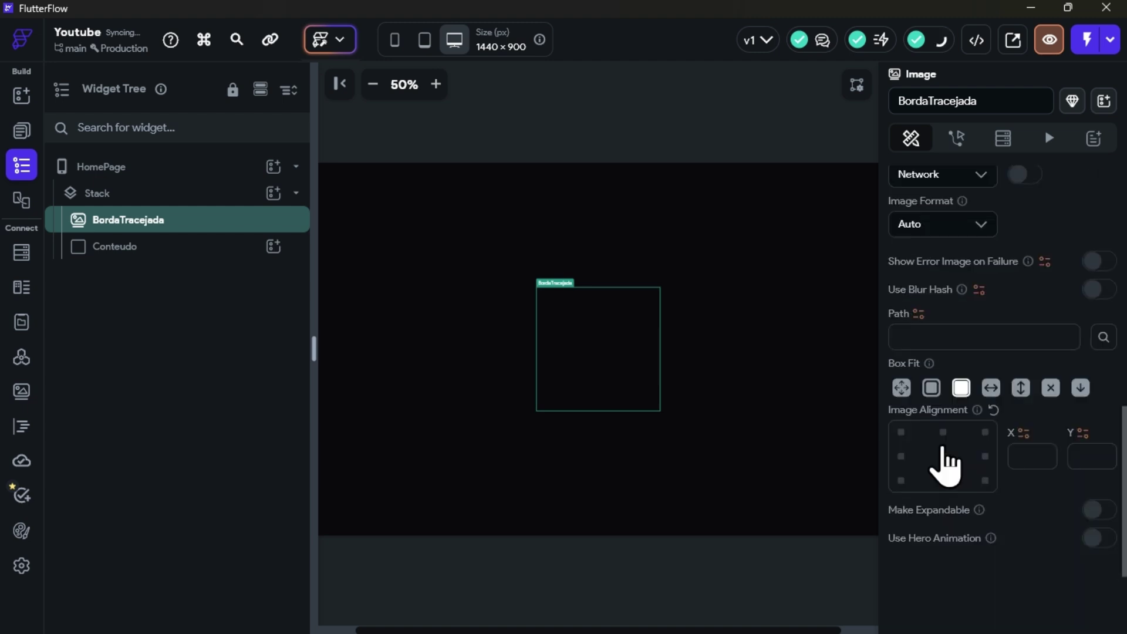
{"action": "scroll", "coordinate": [969, 364], "scroll_direction": "up", "scroll_amount": 8}
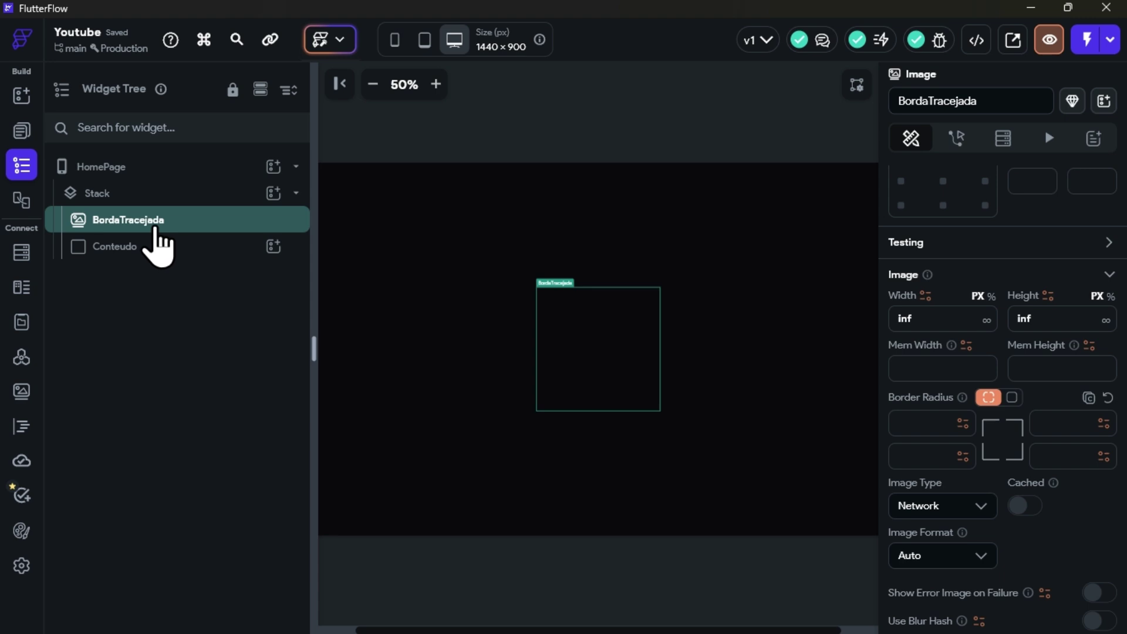
Try a uniform padding of 2 on the Conteudo container and reset it.
{"action": "left_click", "coordinate": [112, 247]}
{"action": "left_click", "coordinate": [117, 220]}
{"action": "left_click", "coordinate": [117, 247]}
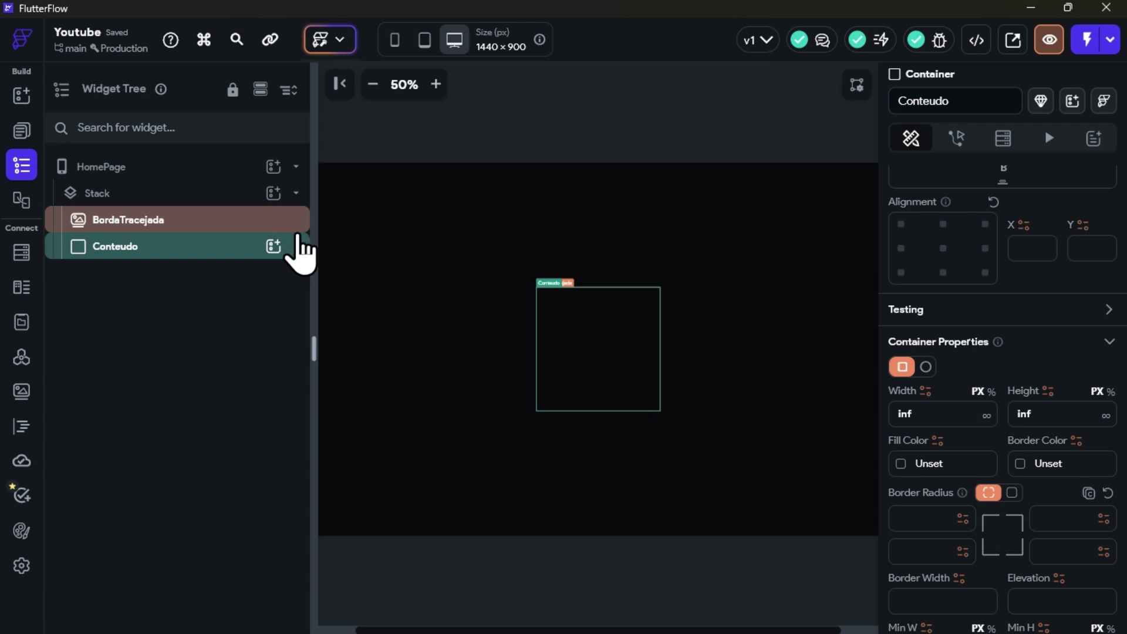
{"action": "left_click", "coordinate": [435, 87]}
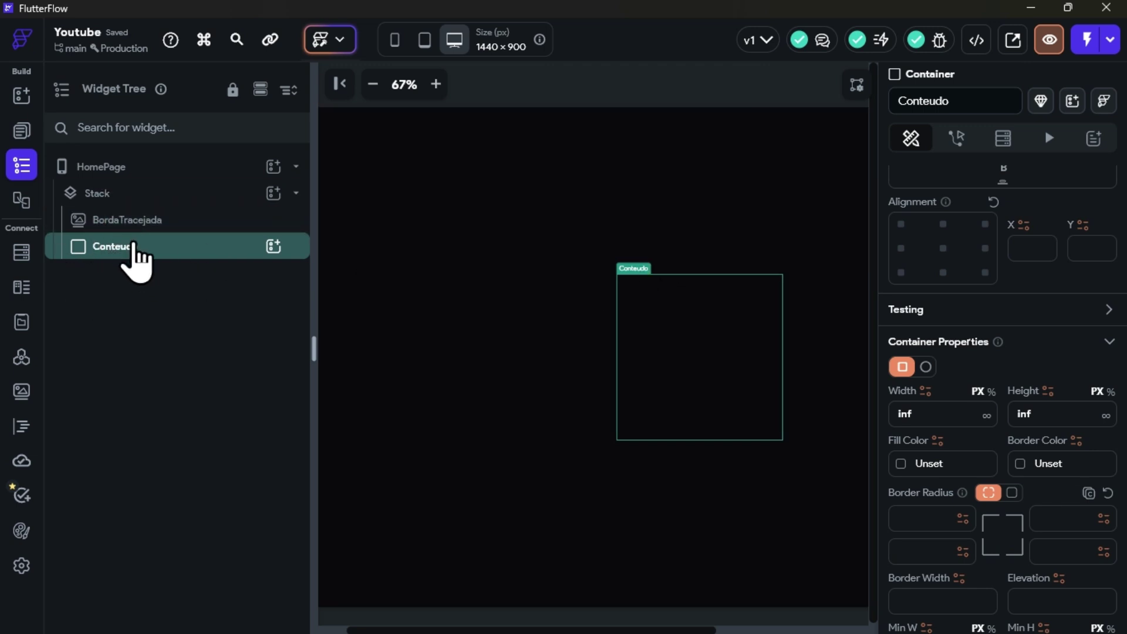
{"action": "scroll", "coordinate": [989, 328], "scroll_direction": "up", "scroll_amount": 4}
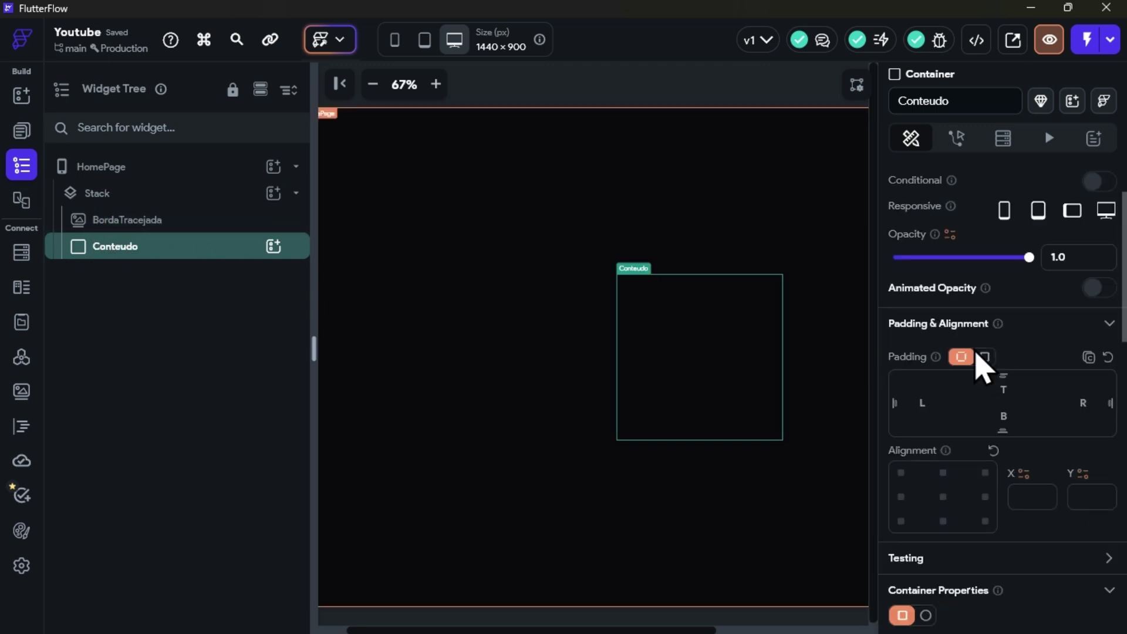
{"action": "left_click", "coordinate": [982, 356]}
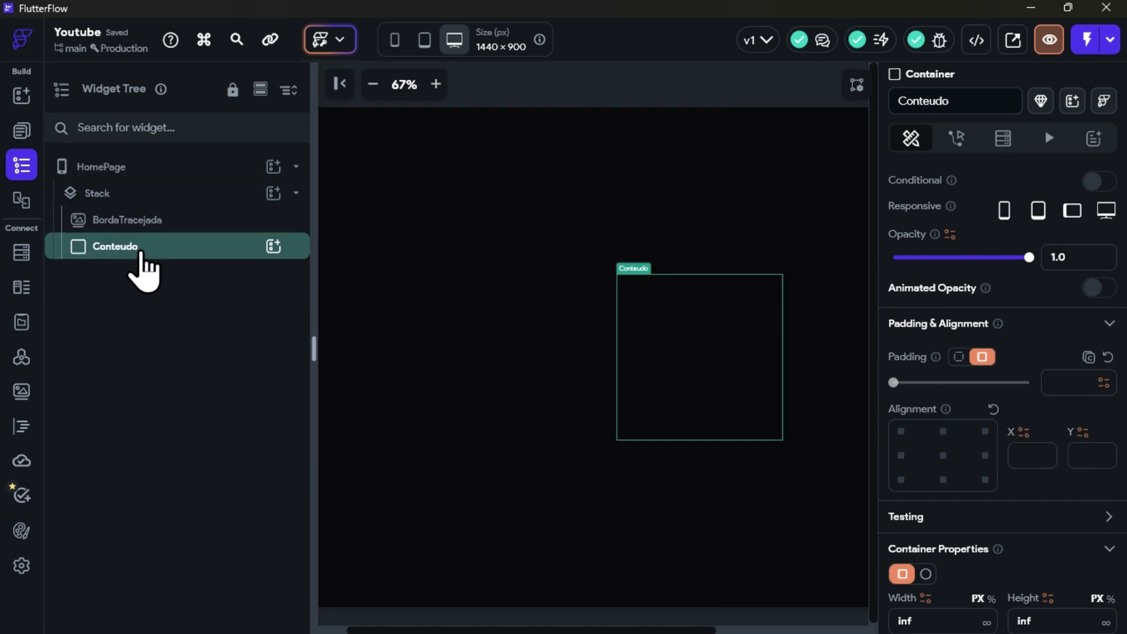
{"action": "left_click", "coordinate": [1052, 387]}
{"action": "type", "text": "2"}
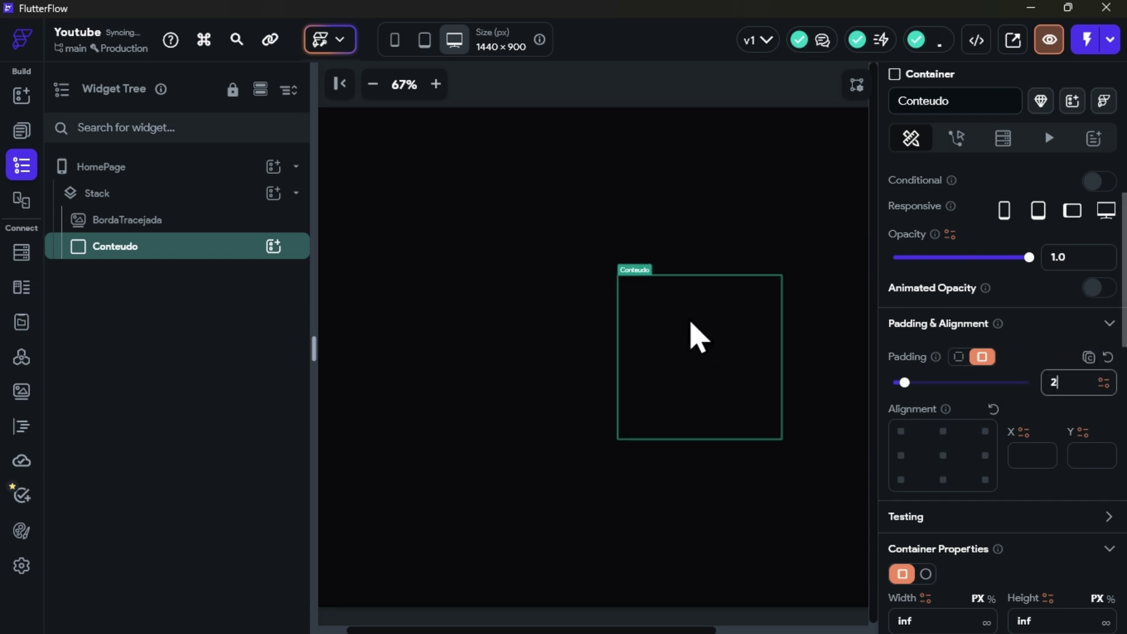
{"action": "left_click", "coordinate": [979, 357]}
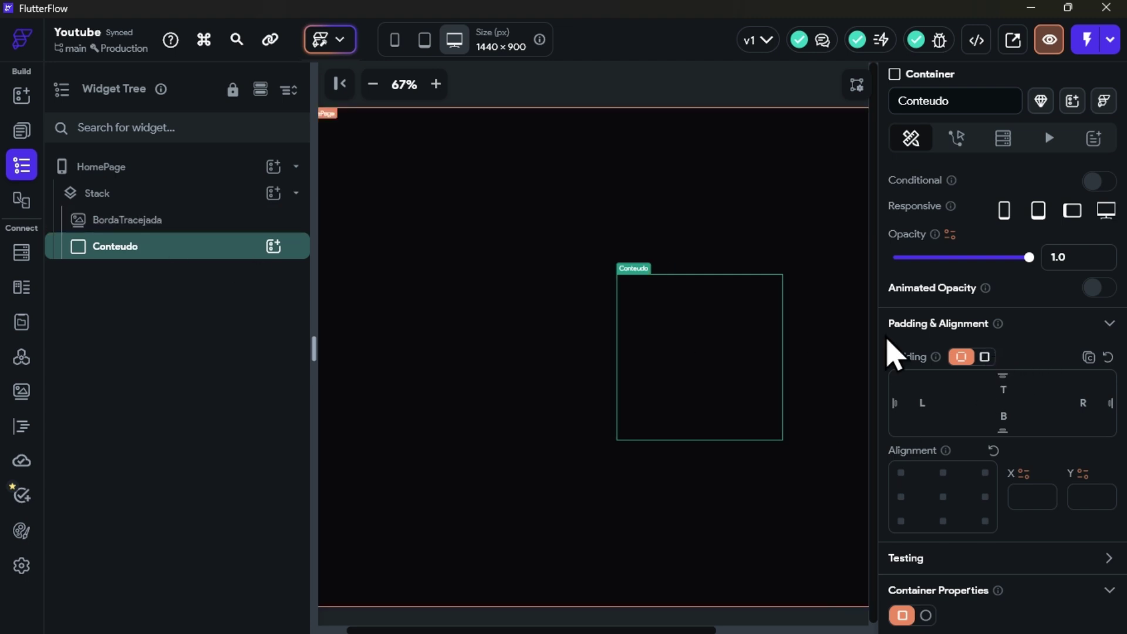
Compare the size settings of the BordaTracejada image and its parent Stack.
{"action": "left_click", "coordinate": [149, 222]}
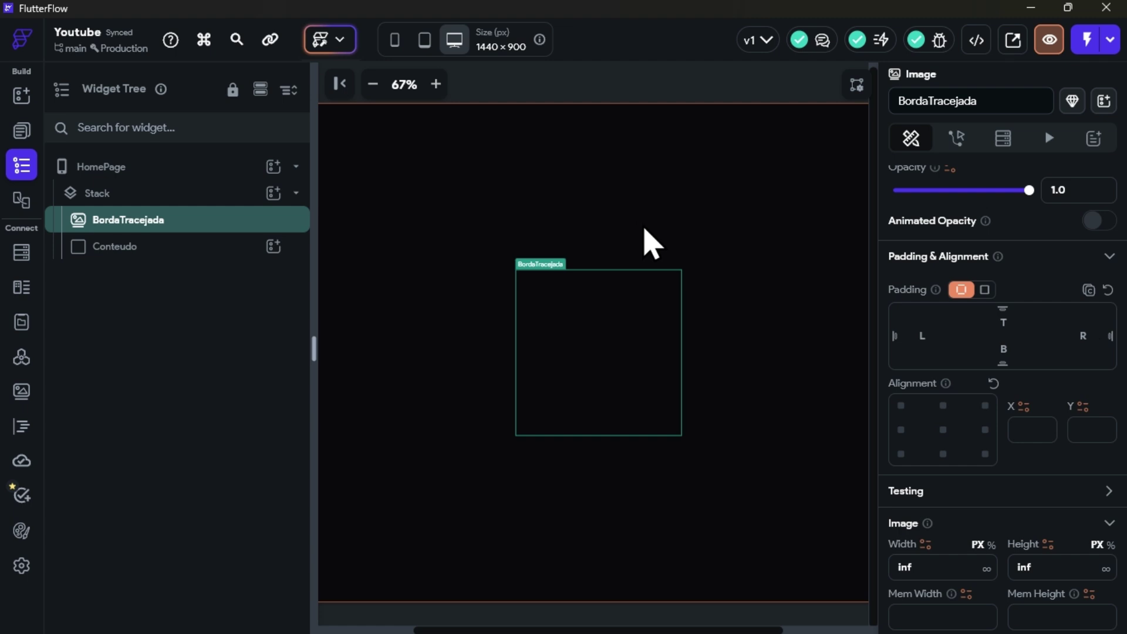
{"action": "scroll", "coordinate": [992, 458], "scroll_direction": "down", "scroll_amount": 4}
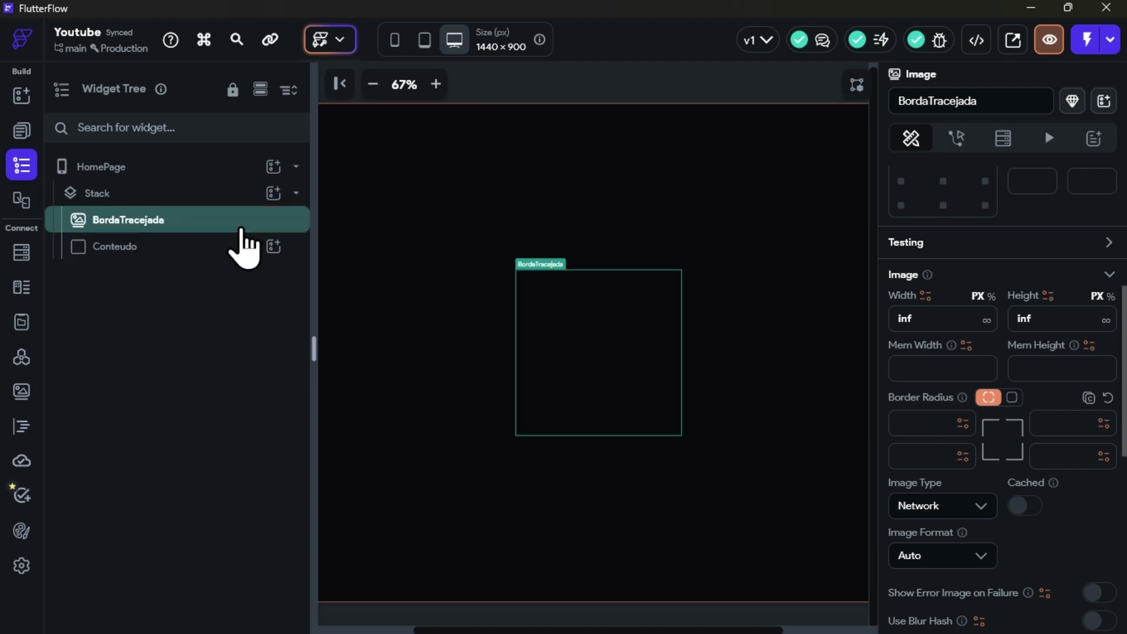
{"action": "left_click", "coordinate": [171, 196]}
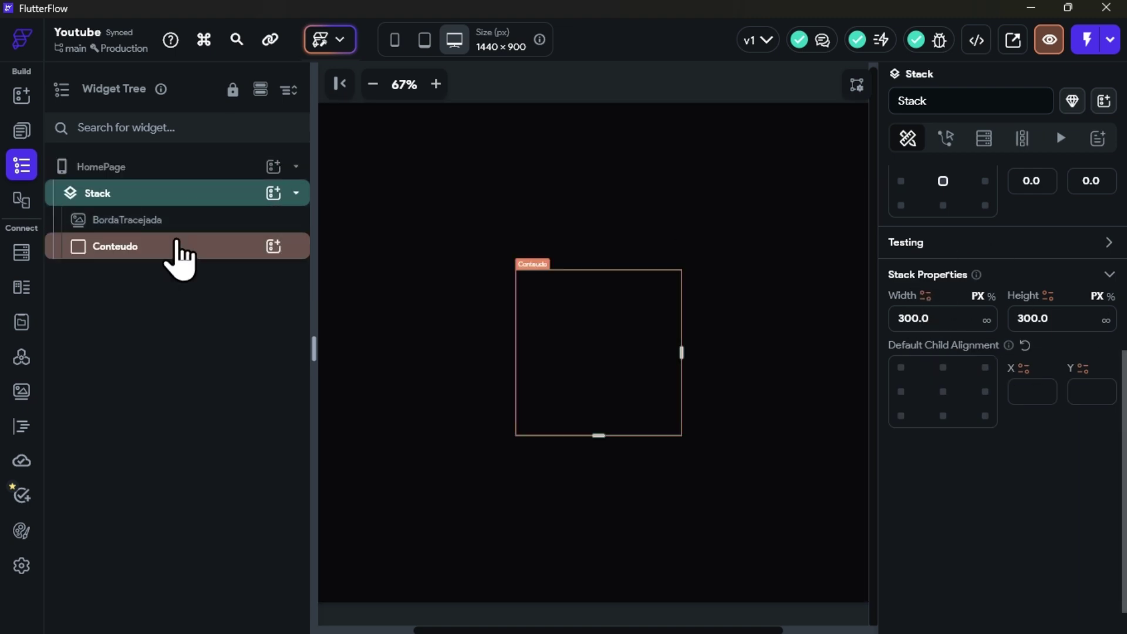
{"action": "left_click", "coordinate": [639, 320]}
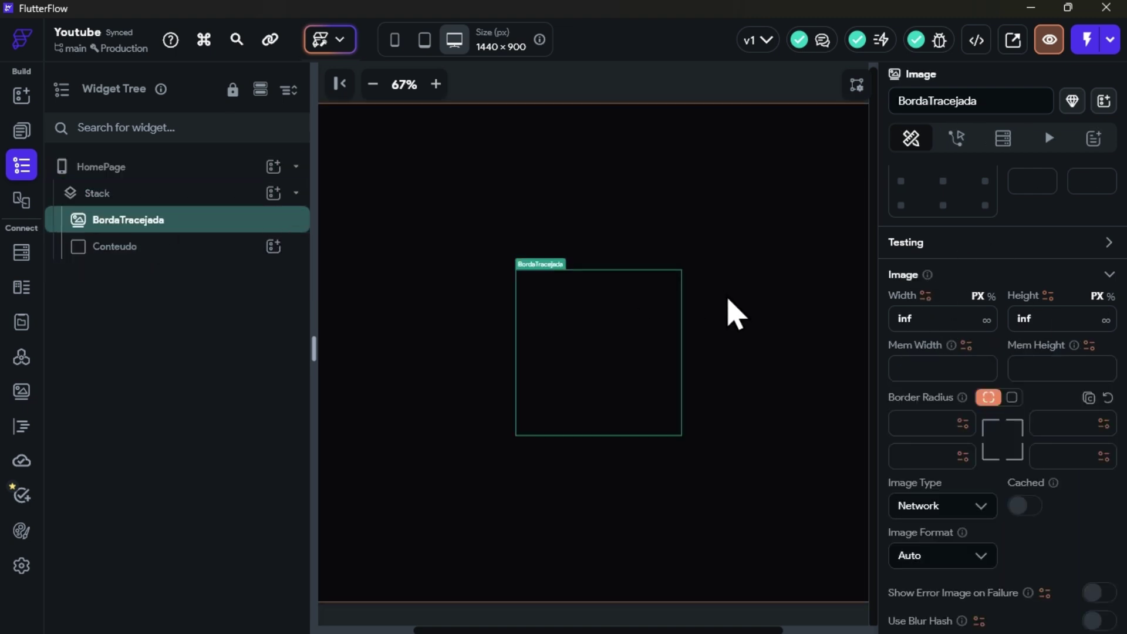
Switch to the Dashed Borders Flutterflow file in Figma and review the Circular layer's dimensions, corner radius, stroke and export settings.
{"action": "key", "text": "super"}
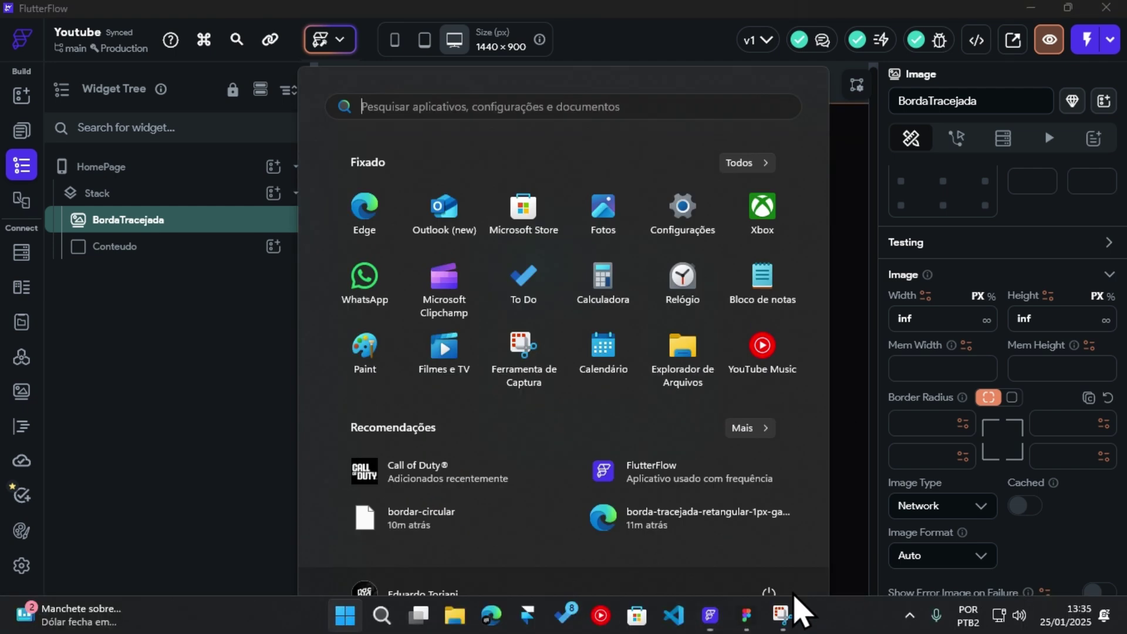
{"action": "left_click", "coordinate": [747, 611]}
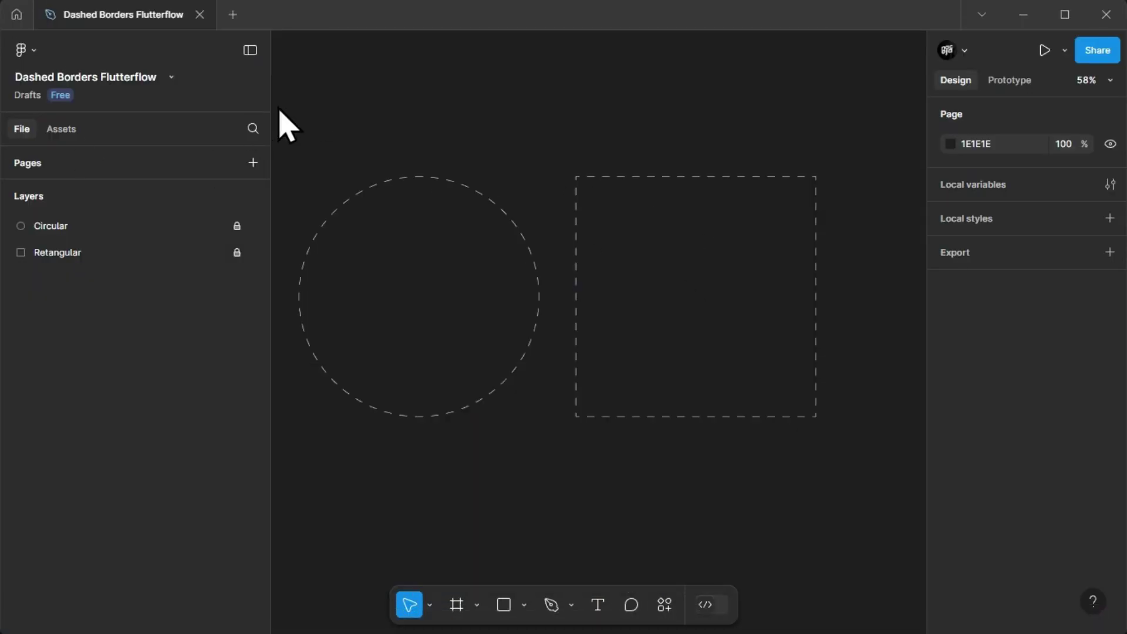
{"action": "scroll", "coordinate": [650, 353], "scroll_direction": "up", "scroll_amount": 3}
{"action": "scroll", "coordinate": [642, 350], "scroll_direction": "down", "scroll_amount": 3}
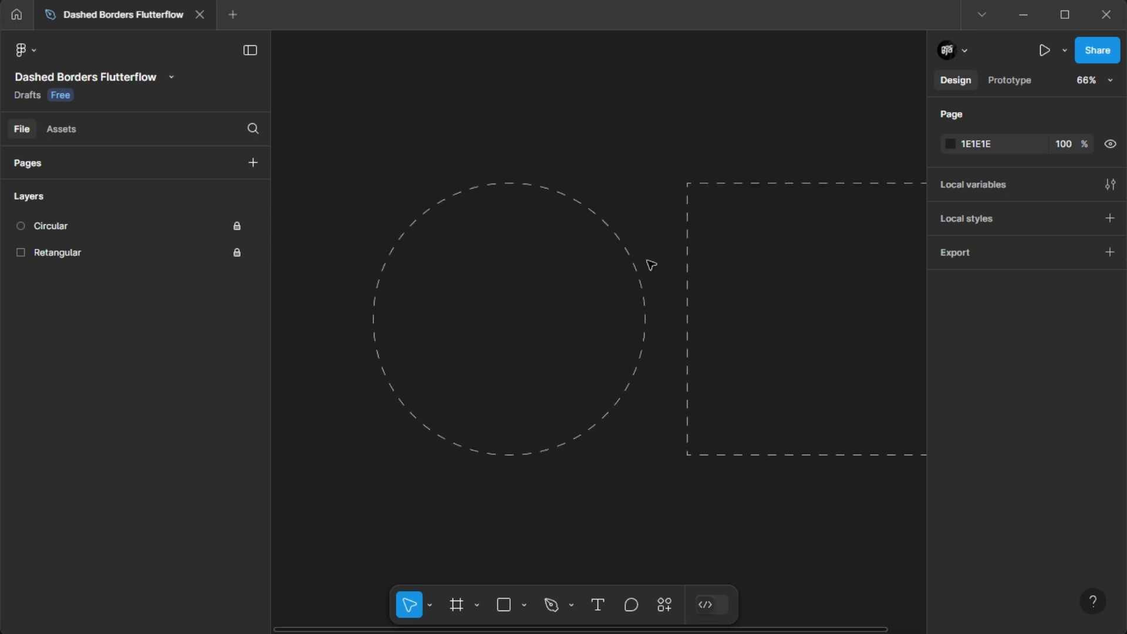
{"action": "left_click", "coordinate": [85, 227]}
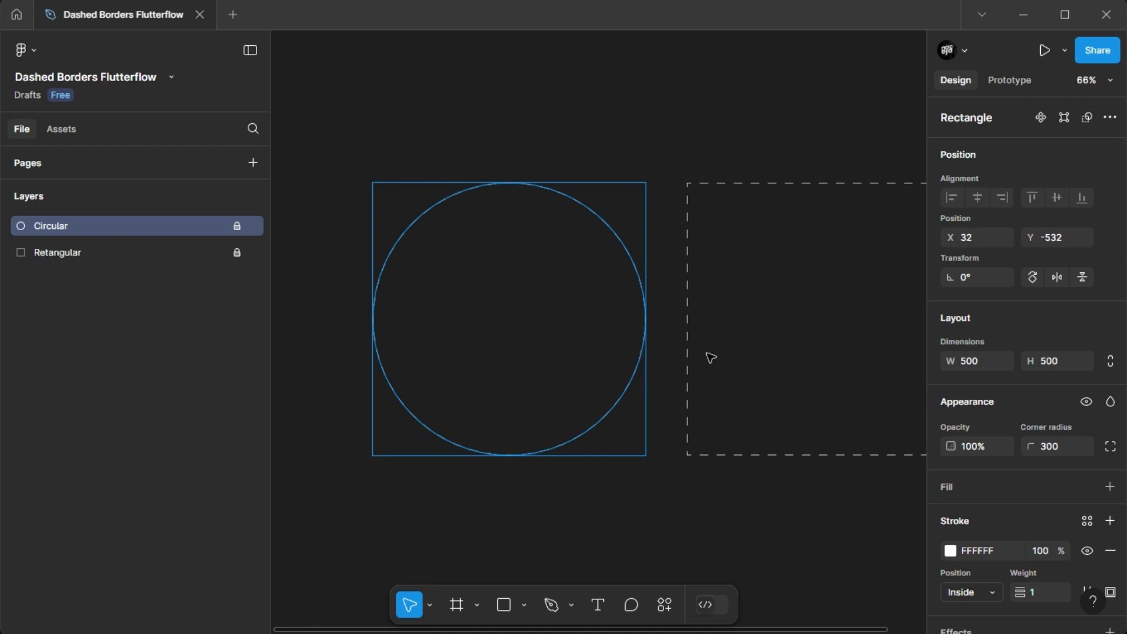
{"action": "scroll", "coordinate": [1082, 447], "scroll_direction": "down", "scroll_amount": 3}
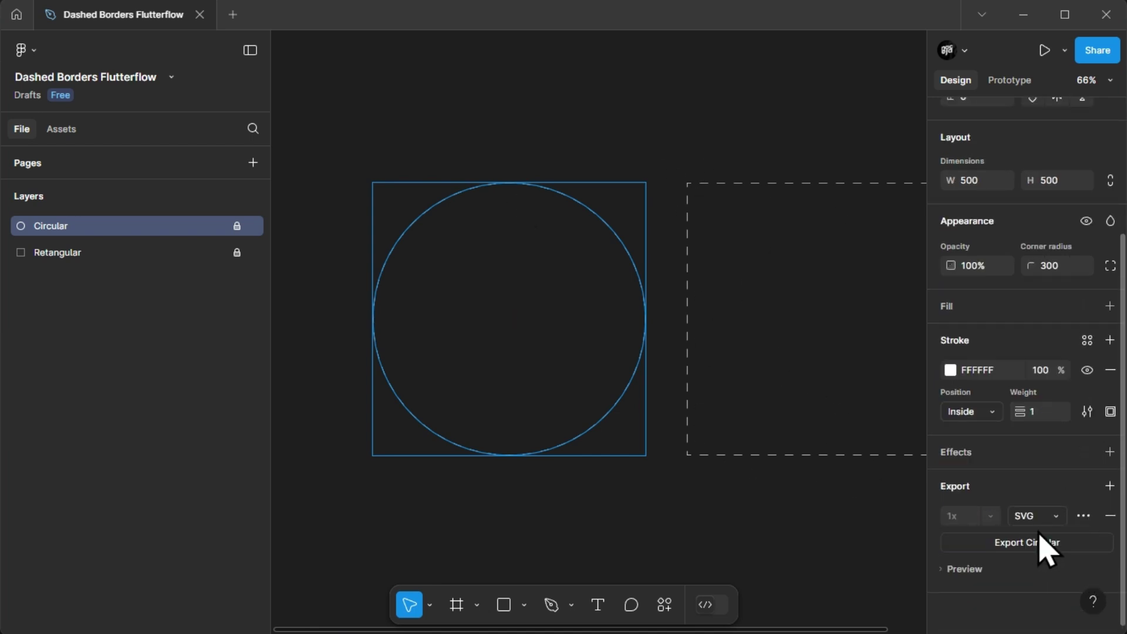
{"action": "scroll", "coordinate": [528, 234], "scroll_direction": "up", "scroll_amount": 1}
{"action": "left_click", "coordinate": [484, 121]}
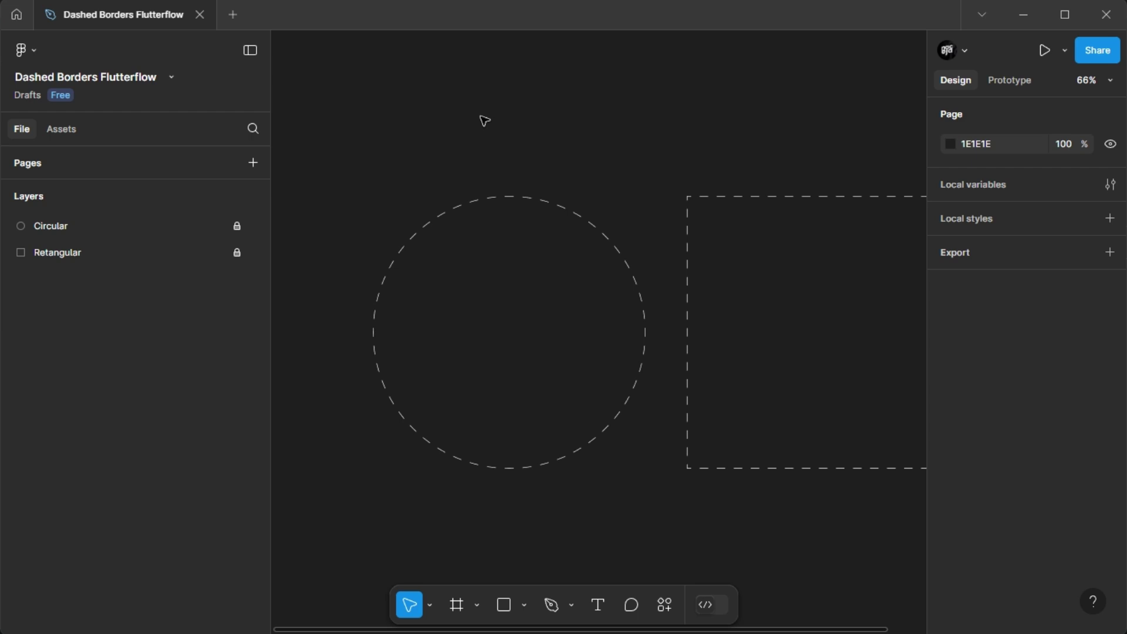
Review the Retangular layer's dimensions, corner radius, stroke and export settings.
{"action": "left_click", "coordinate": [88, 228]}
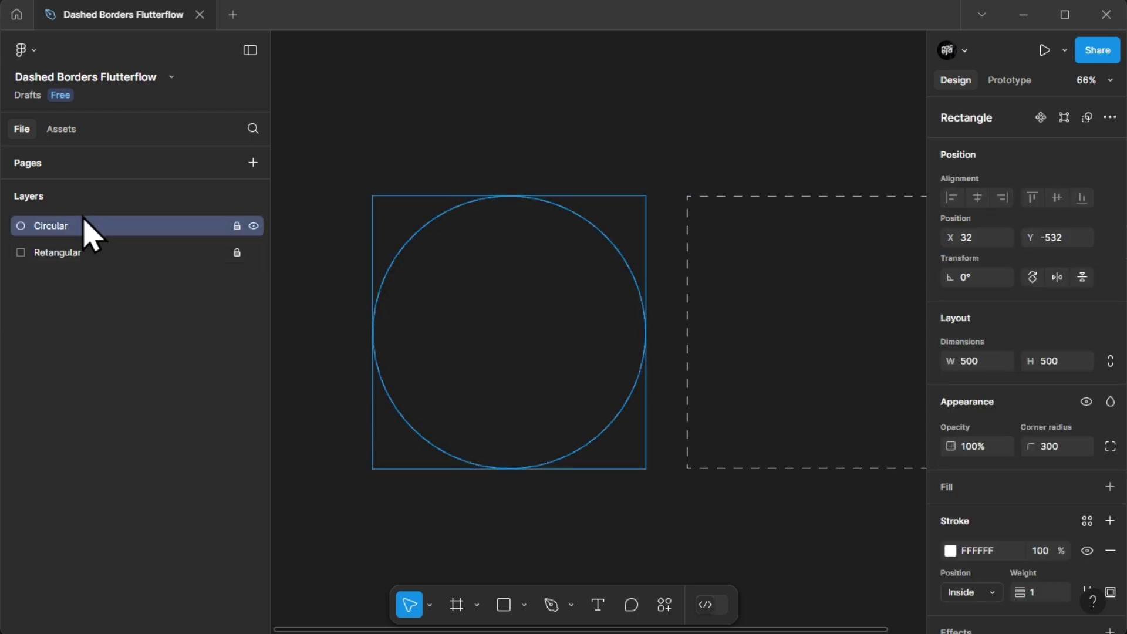
{"action": "left_click", "coordinate": [88, 252]}
{"action": "scroll", "coordinate": [1027, 529], "scroll_direction": "down", "scroll_amount": 3}
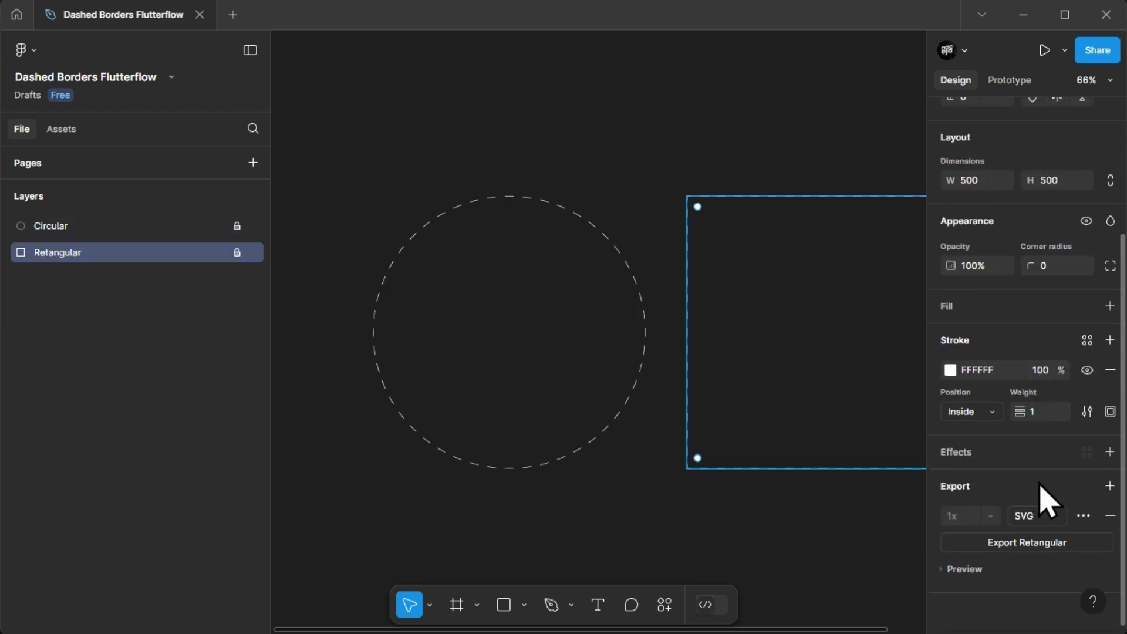
{"action": "scroll", "coordinate": [1022, 382], "scroll_direction": "up", "scroll_amount": 3}
{"action": "scroll", "coordinate": [1015, 499], "scroll_direction": "down", "scroll_amount": 3}
{"action": "left_click", "coordinate": [595, 144]}
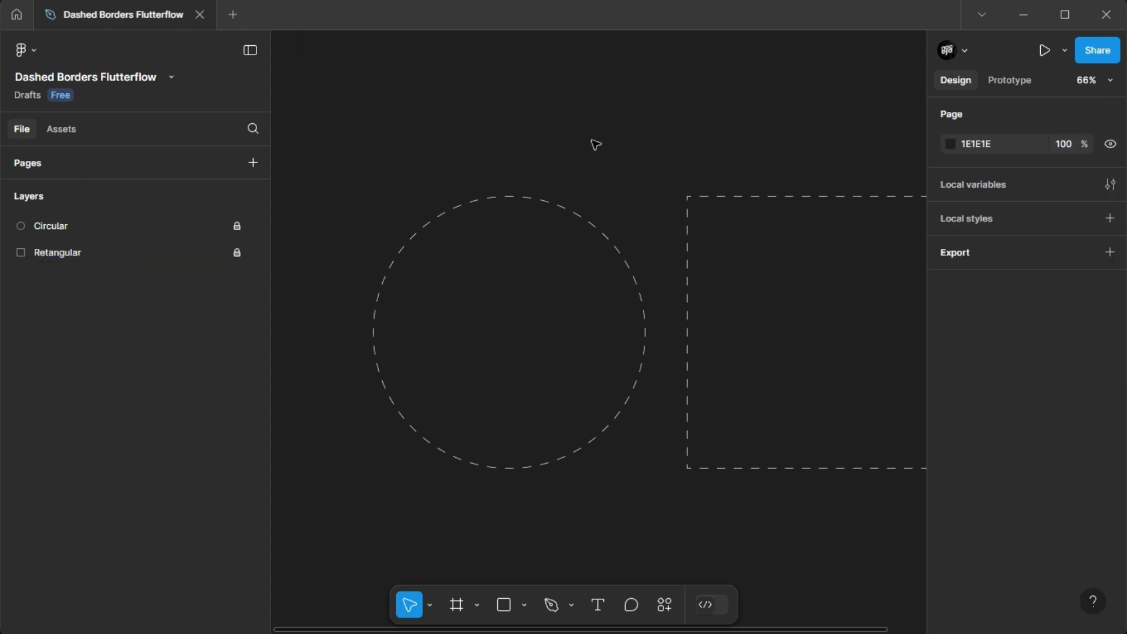
Examine the dashed outline of the Retangular shape up close on the canvas.
{"action": "left_click", "coordinate": [106, 252]}
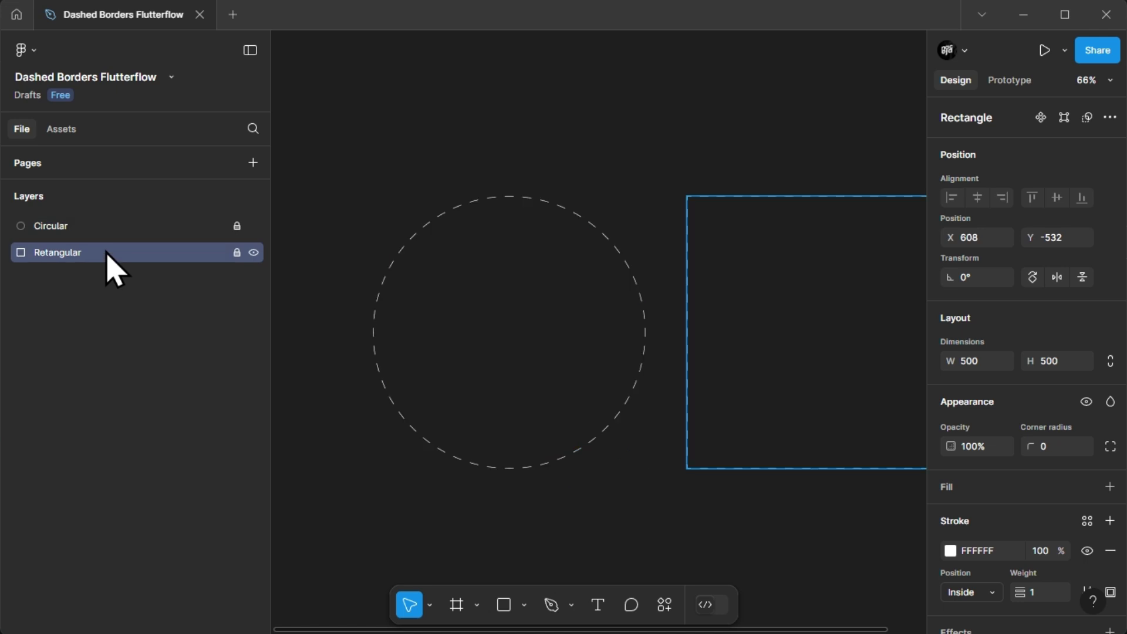
{"action": "left_click", "coordinate": [688, 189]}
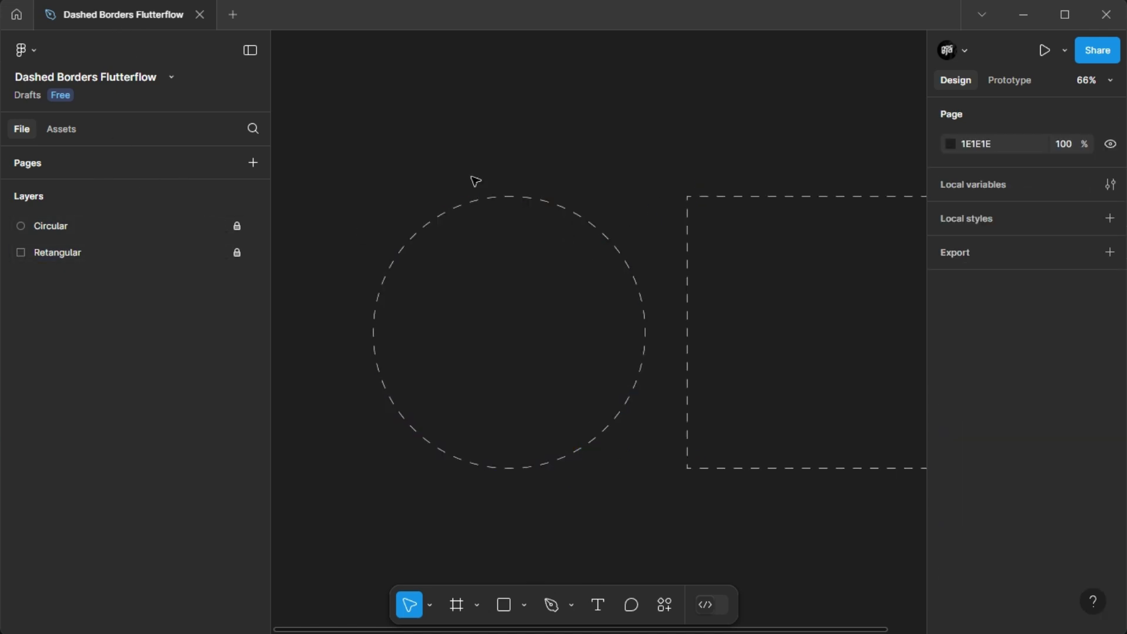
{"action": "scroll", "coordinate": [604, 270], "scroll_direction": "right", "scroll_amount": 3}
{"action": "scroll", "coordinate": [576, 286], "scroll_direction": "up", "scroll_amount": 3}
{"action": "scroll", "coordinate": [577, 286], "scroll_direction": "down", "scroll_amount": 5}
{"action": "left_click_drag", "start_coordinate": [798, 334], "coordinate": [724, 316]}
{"action": "scroll", "coordinate": [604, 290], "scroll_direction": "up", "scroll_amount": 2}
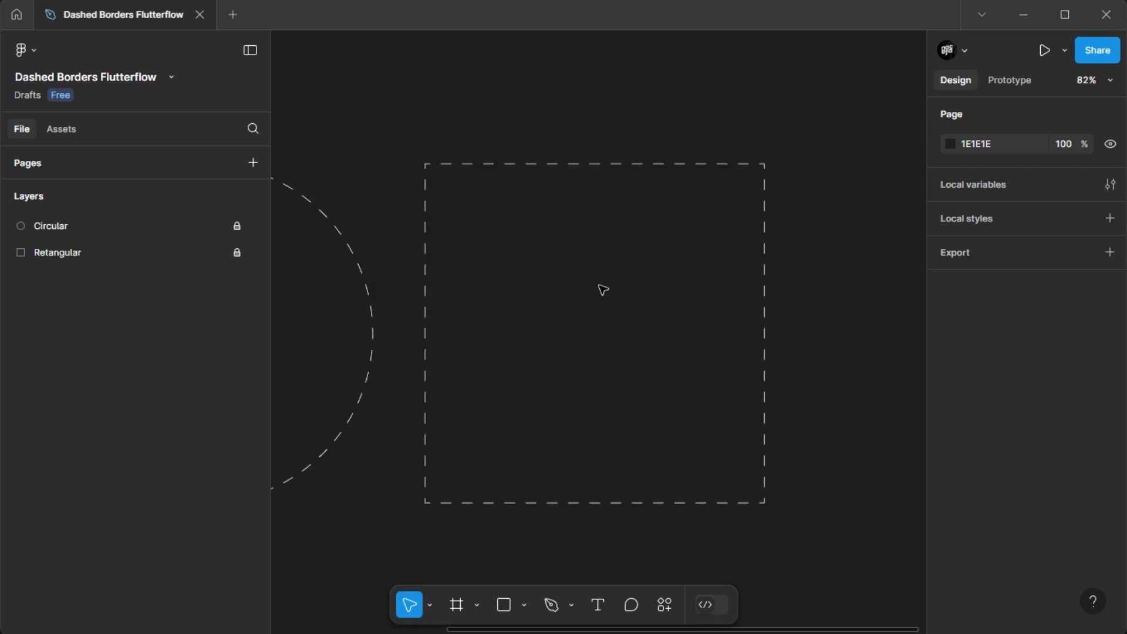
{"action": "left_click", "coordinate": [97, 254]}
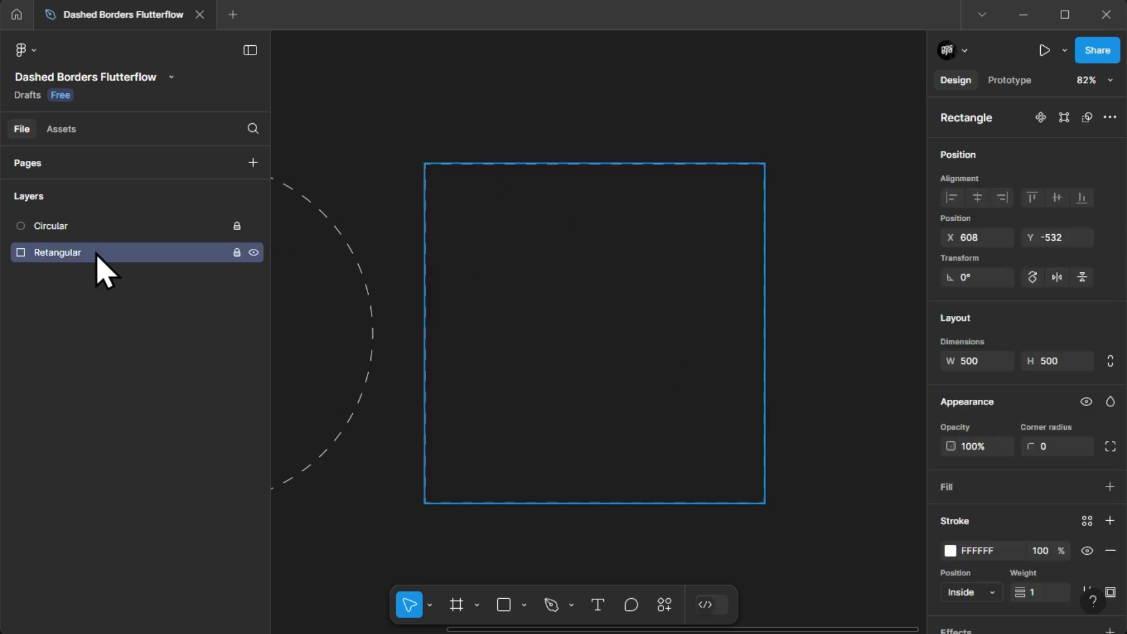
{"action": "left_click", "coordinate": [516, 111]}
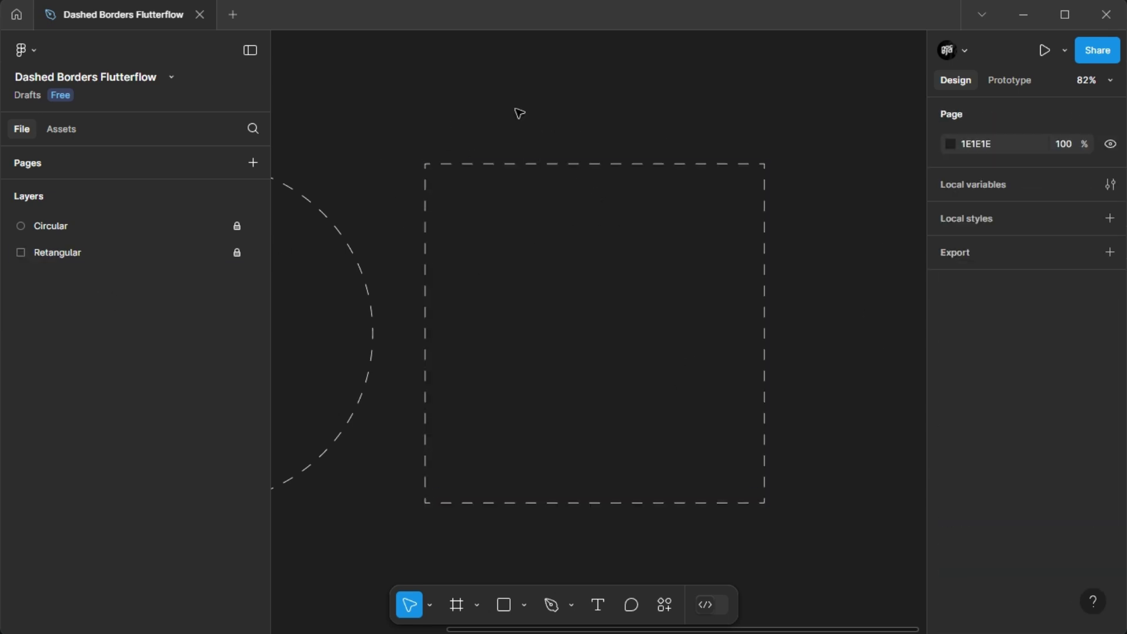
Set the Retangular shape's stroke weight to 2 and deselect it to see the dashed border.
{"action": "left_click", "coordinate": [79, 251]}
{"action": "scroll", "coordinate": [1041, 464], "scroll_direction": "down", "scroll_amount": 1}
{"action": "scroll", "coordinate": [1049, 477], "scroll_direction": "down", "scroll_amount": 5}
{"action": "left_click", "coordinate": [1039, 412]}
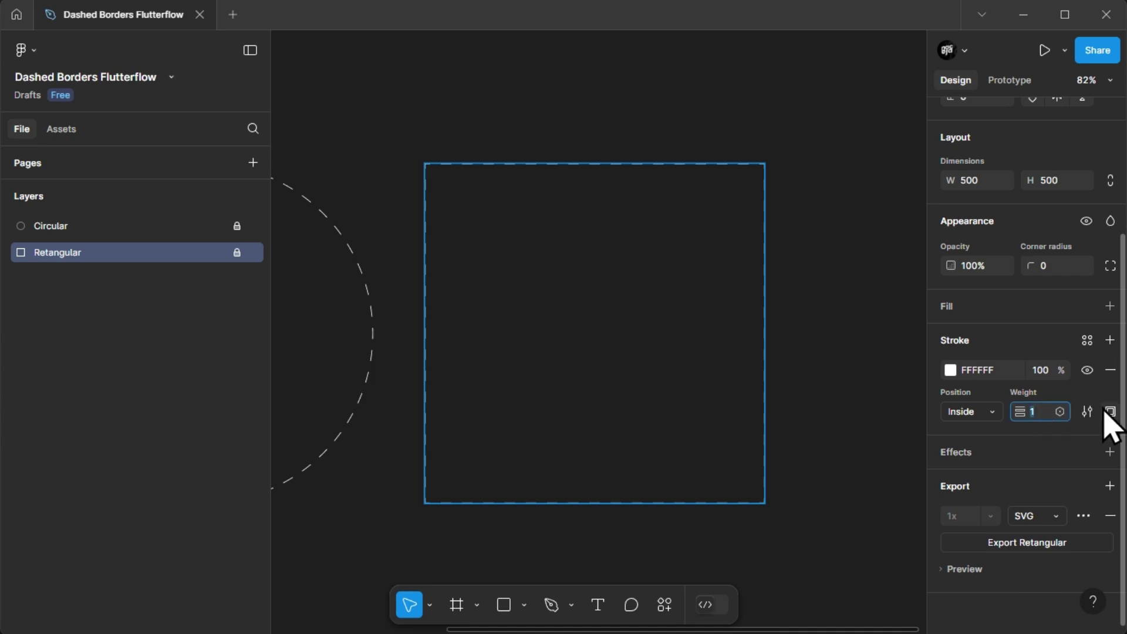
{"action": "left_click", "coordinate": [840, 384]}
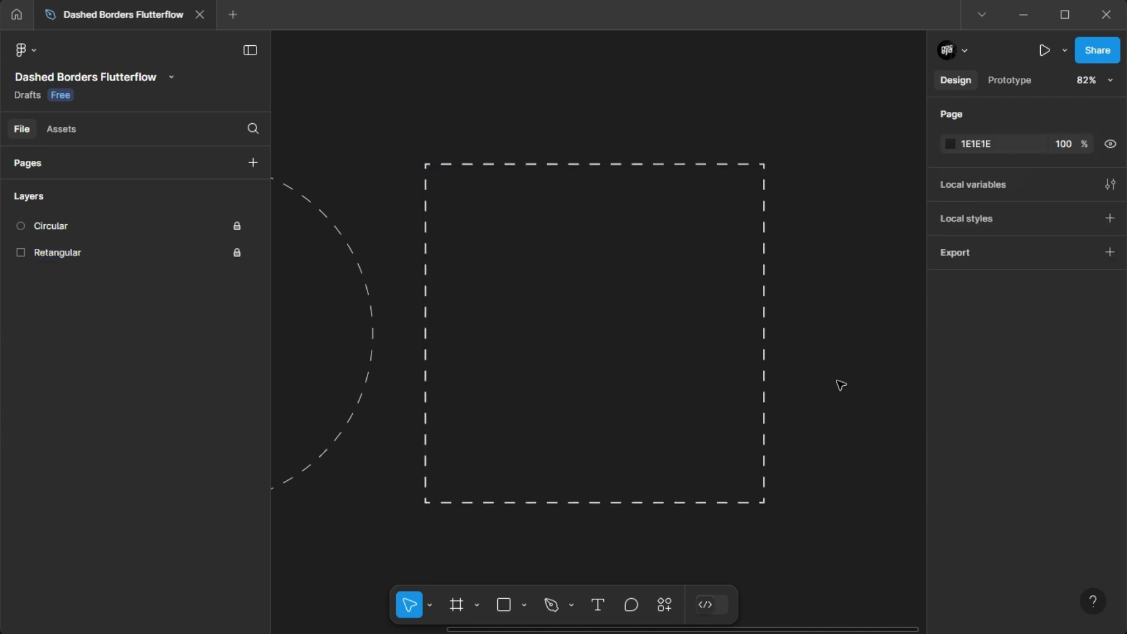
Set the Retangular shape's stroke weight back to 1.
{"action": "left_click", "coordinate": [118, 256]}
{"action": "scroll", "coordinate": [1051, 517], "scroll_direction": "down", "scroll_amount": 5}
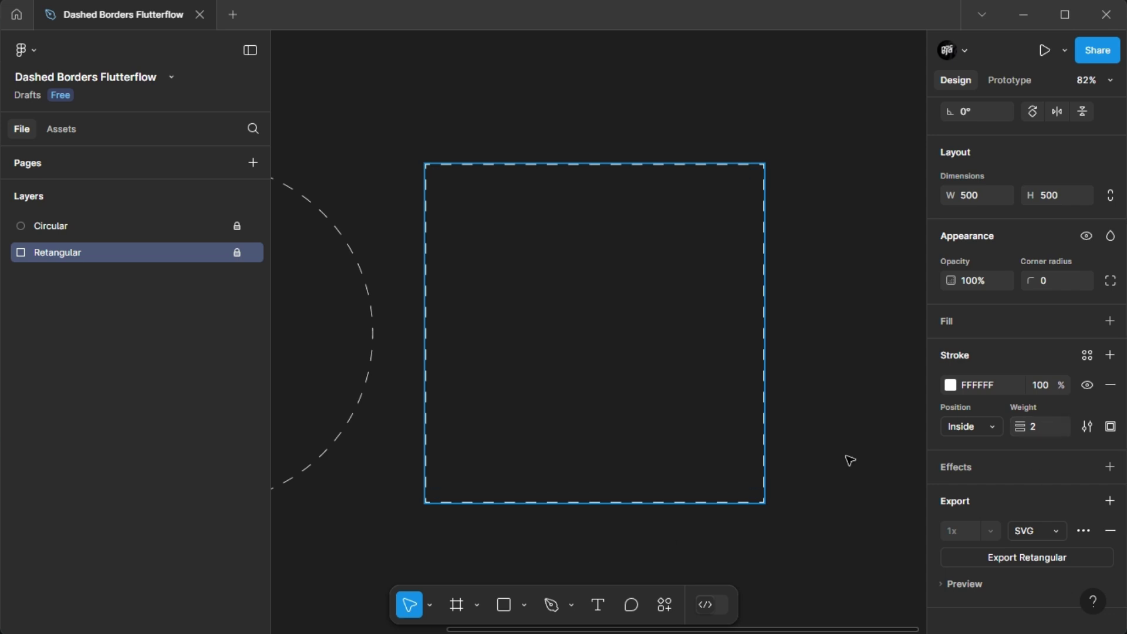
{"action": "left_click", "coordinate": [1037, 426]}
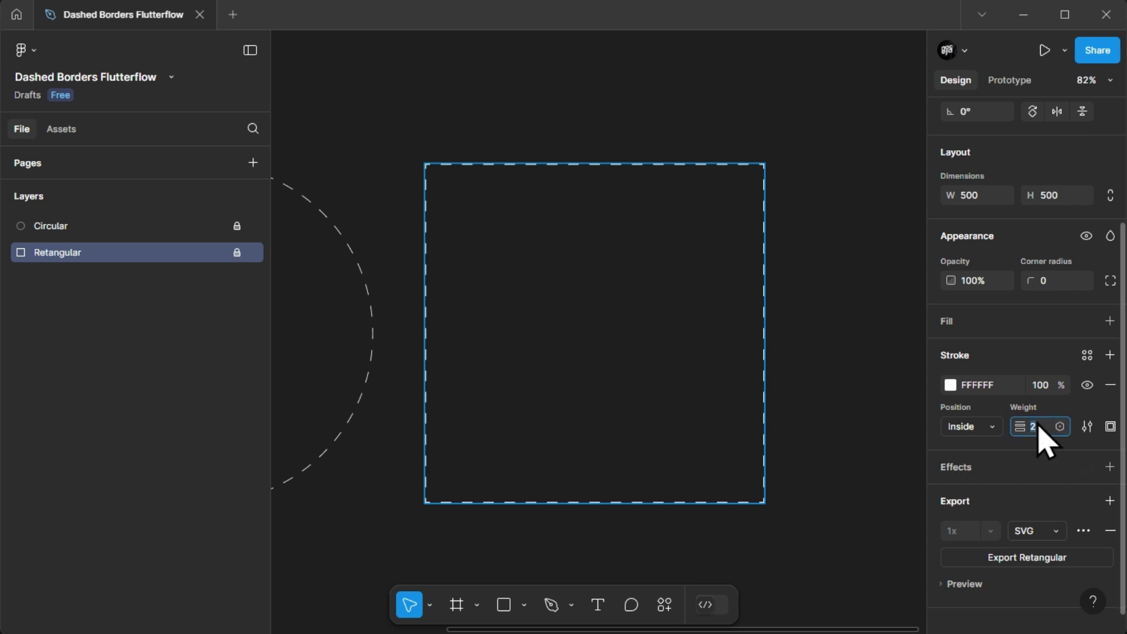
{"action": "type", "text": "1"}
{"action": "key", "text": "Return"}
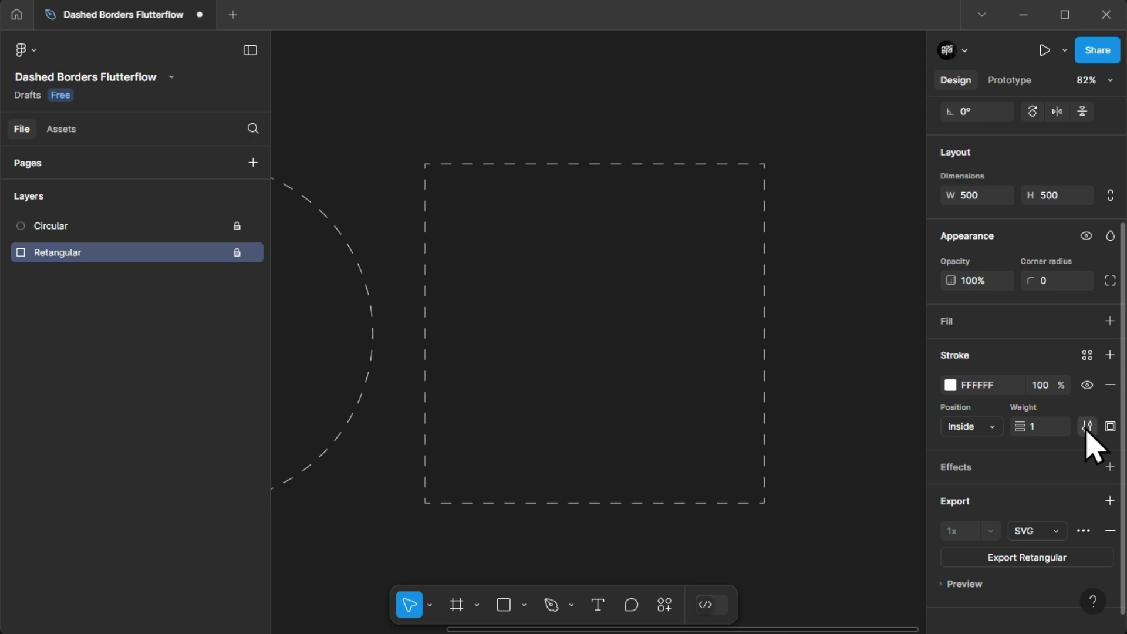
Set the dash length of the Retangular shape's stroke to 24 in the advanced stroke settings.
{"action": "left_click", "coordinate": [1087, 427]}
{"action": "left_click", "coordinate": [873, 479]}
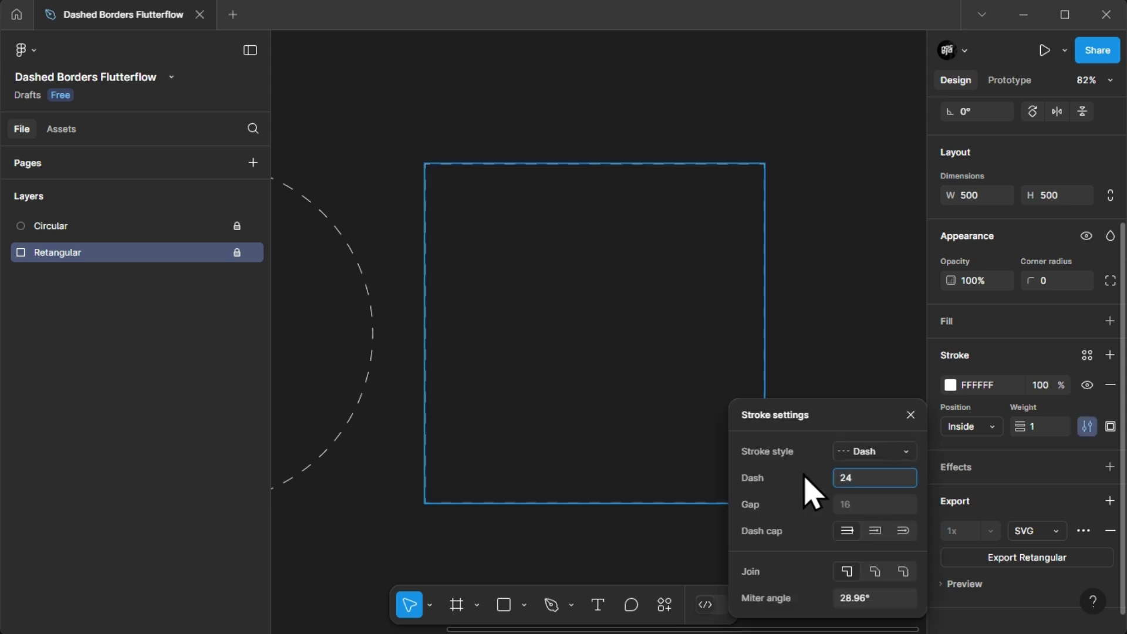
{"action": "type", "text": "24"}
{"action": "key", "text": "Return"}
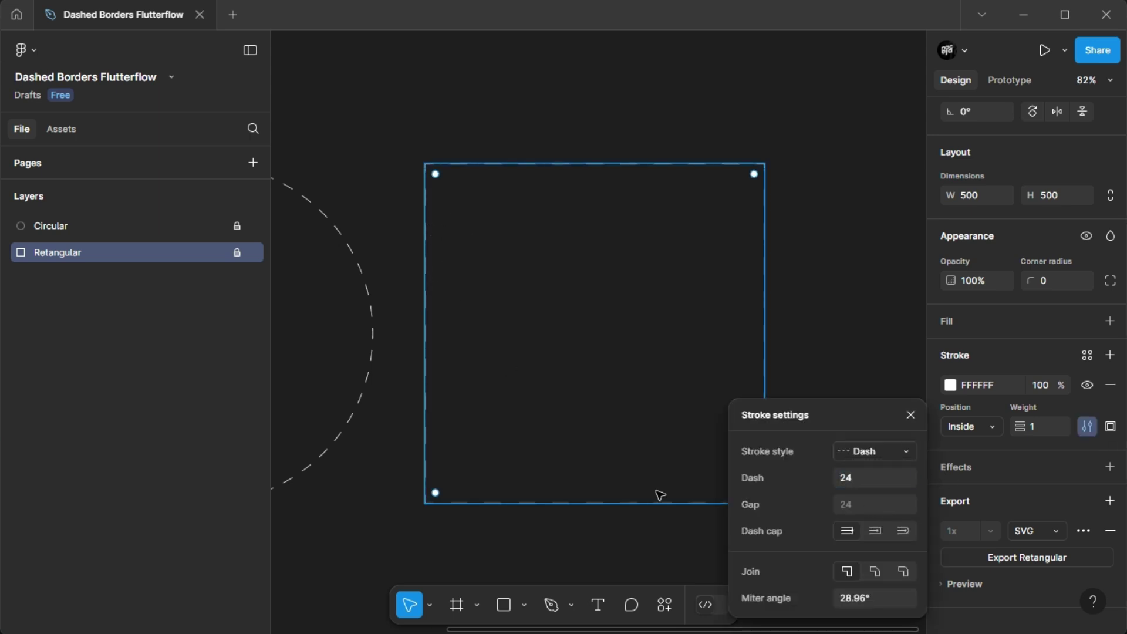
Restore the Retangular stroke's dash length to 16 and close the stroke settings.
{"action": "left_click", "coordinate": [862, 479]}
{"action": "type", "text": "16"}
{"action": "key", "text": "Return"}
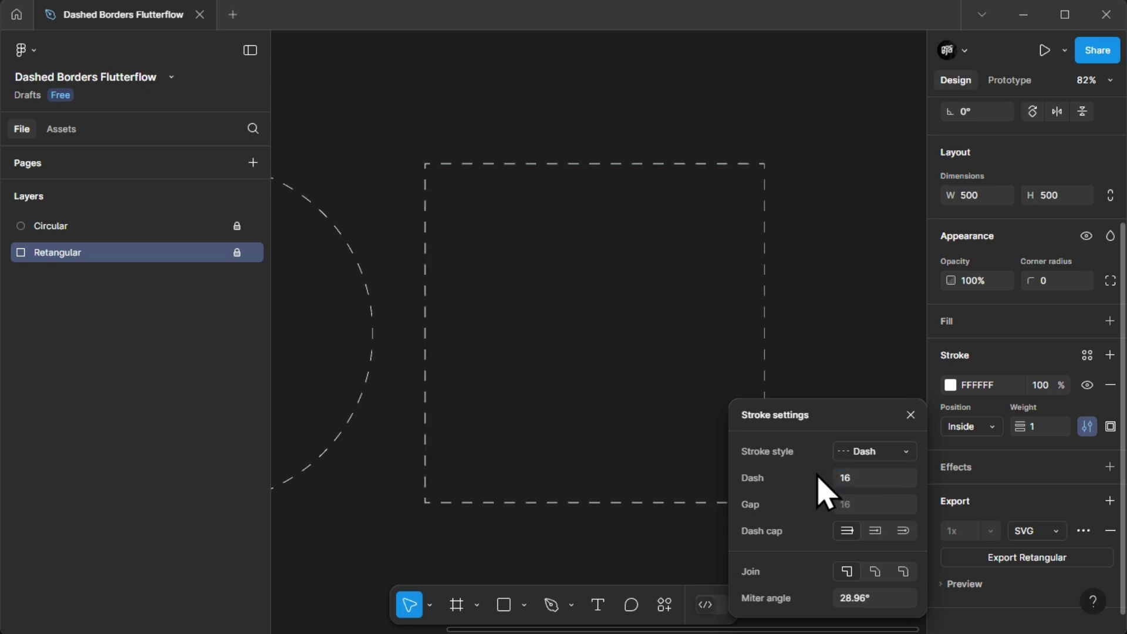
{"action": "left_click", "coordinate": [911, 414]}
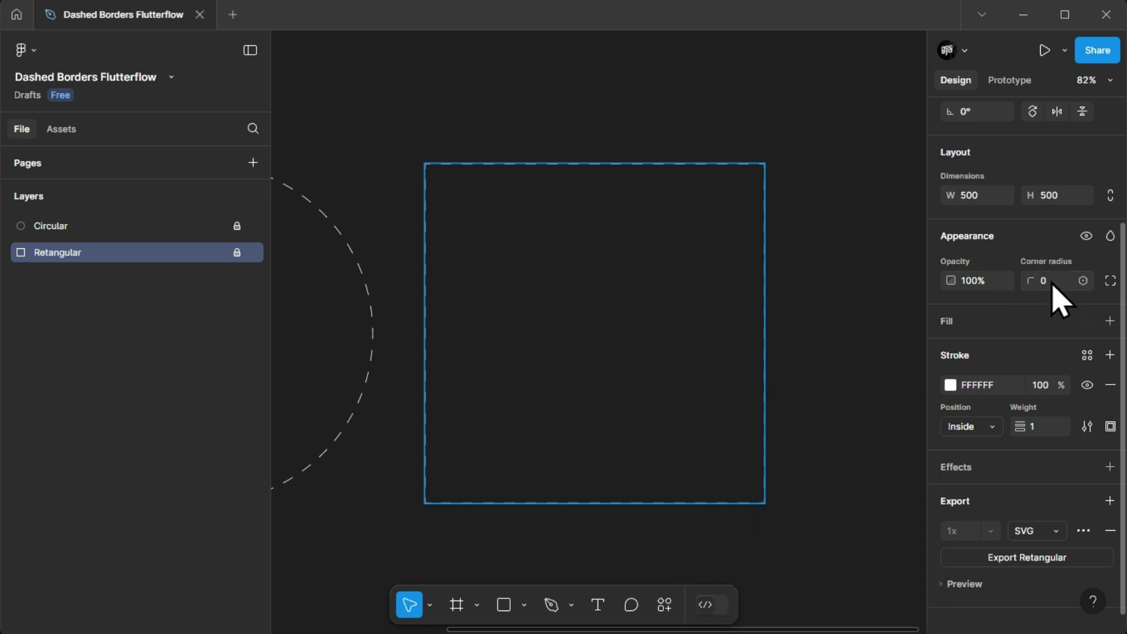
Look over the Retangular layer's full set of design properties and deselect it.
{"action": "scroll", "coordinate": [1068, 329], "scroll_direction": "up", "scroll_amount": 3}
{"action": "scroll", "coordinate": [1075, 347], "scroll_direction": "down", "scroll_amount": 3}
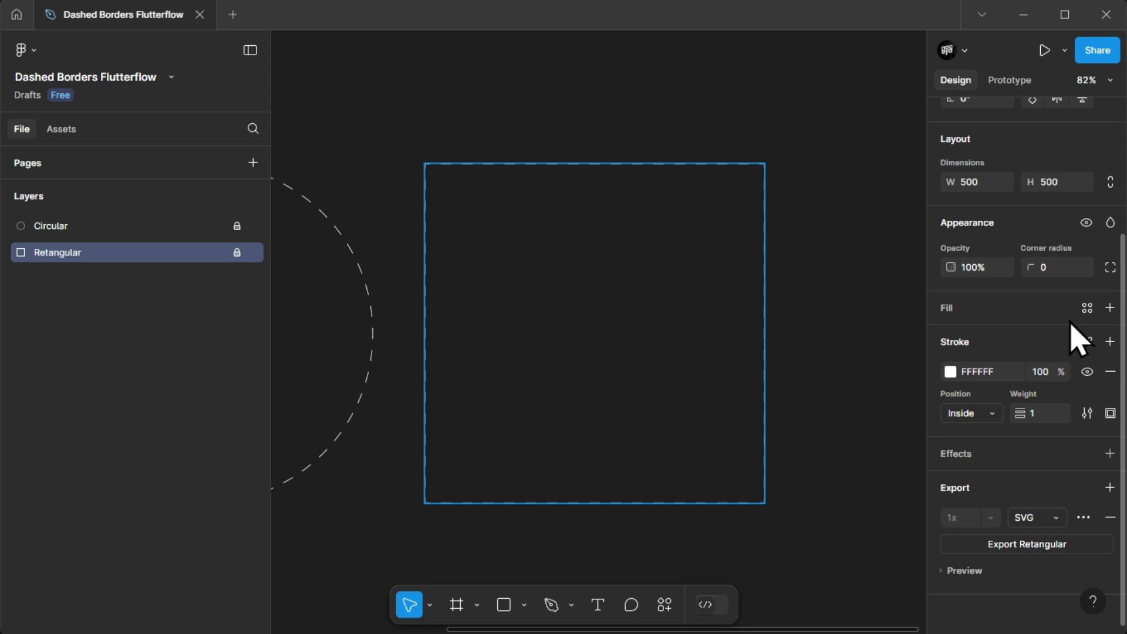
{"action": "scroll", "coordinate": [1076, 335], "scroll_direction": "up", "scroll_amount": 3}
{"action": "left_click", "coordinate": [888, 370]}
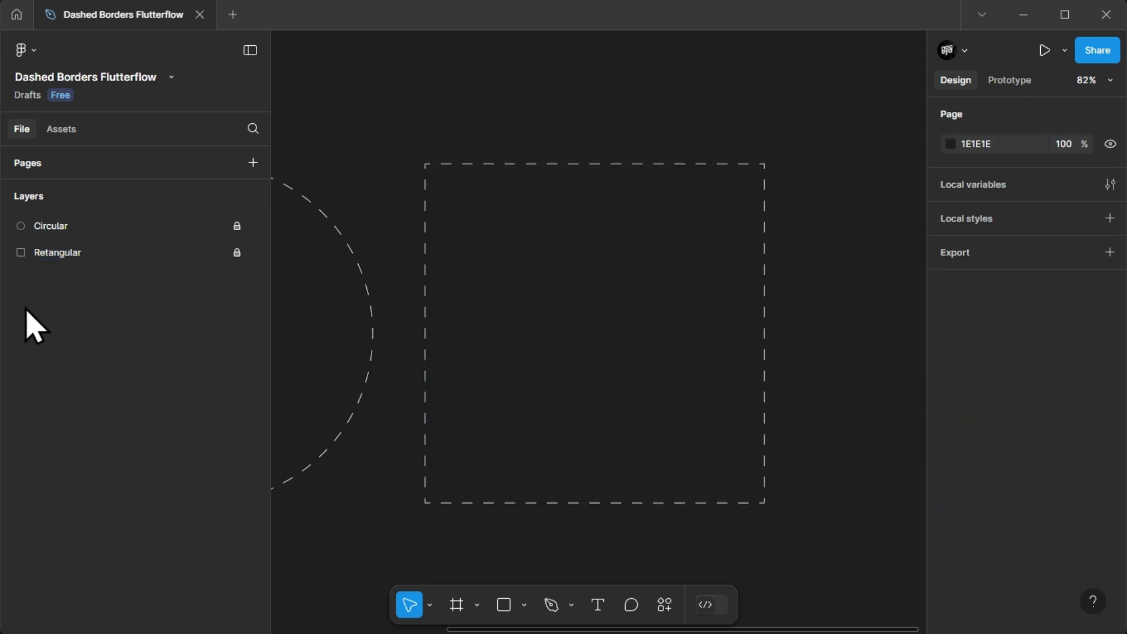
Export the Retangular shape as SVG to the Downloads folder, naming it borda-tracejada-quadrado-1px-gap-16px-rdx-0.
{"action": "left_click", "coordinate": [104, 255]}
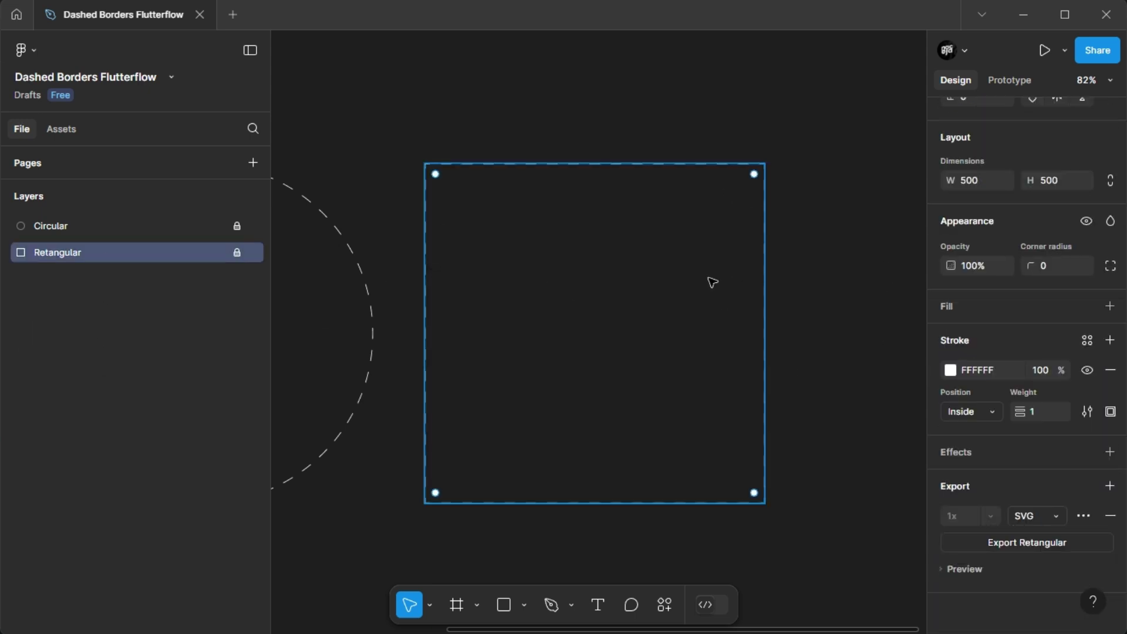
{"action": "left_click", "coordinate": [1039, 544]}
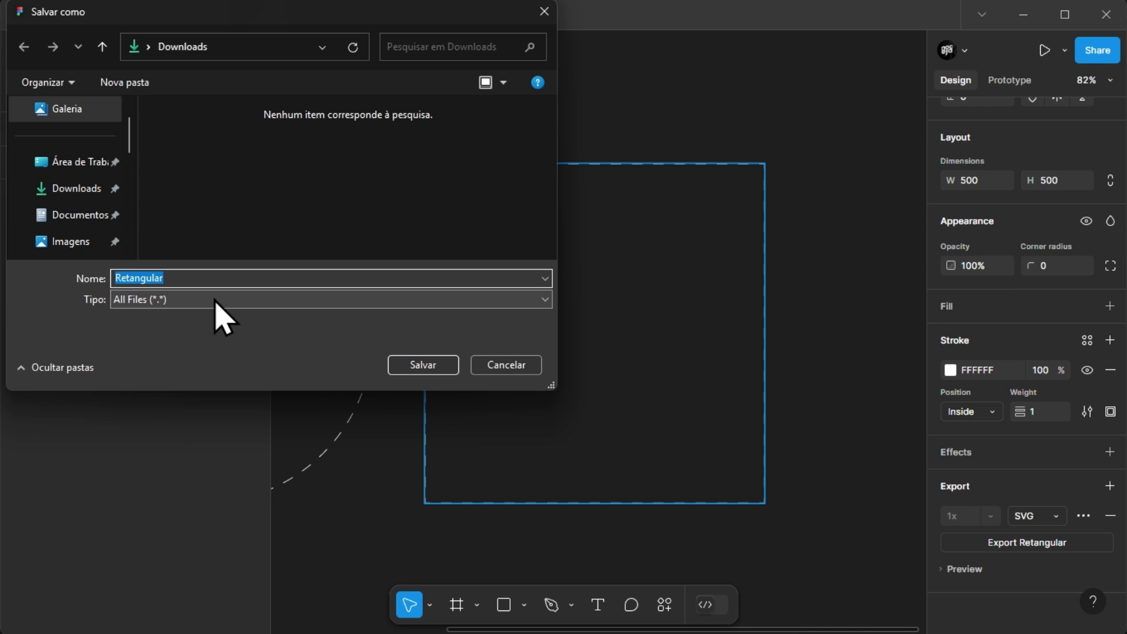
{"action": "type", "text": "bor"}
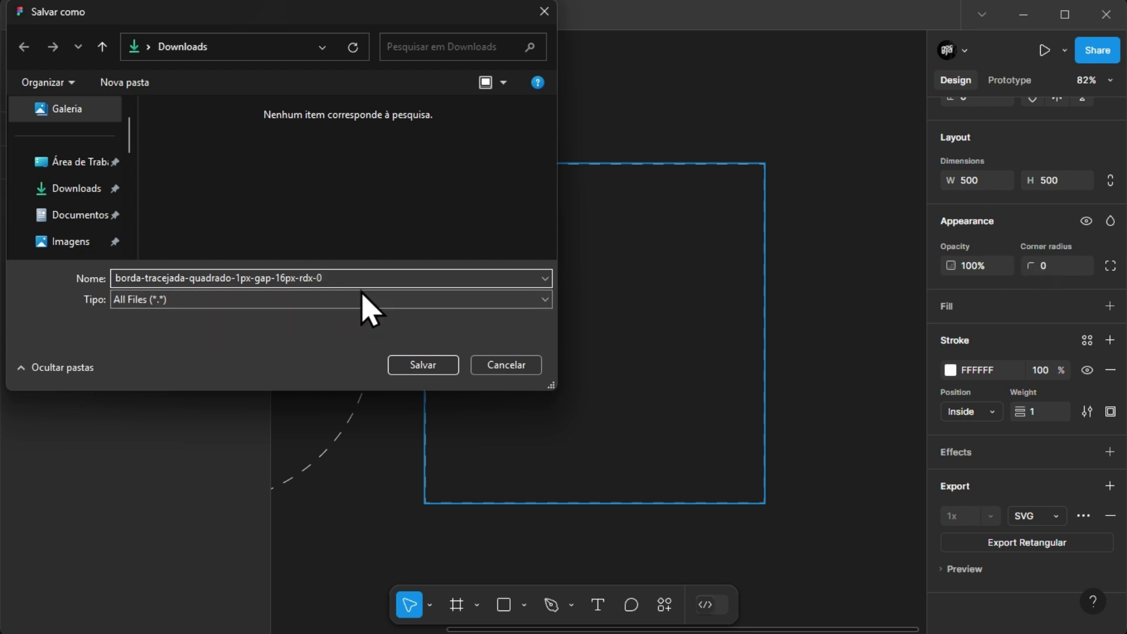
{"action": "key", "text": "ctrl+a"}
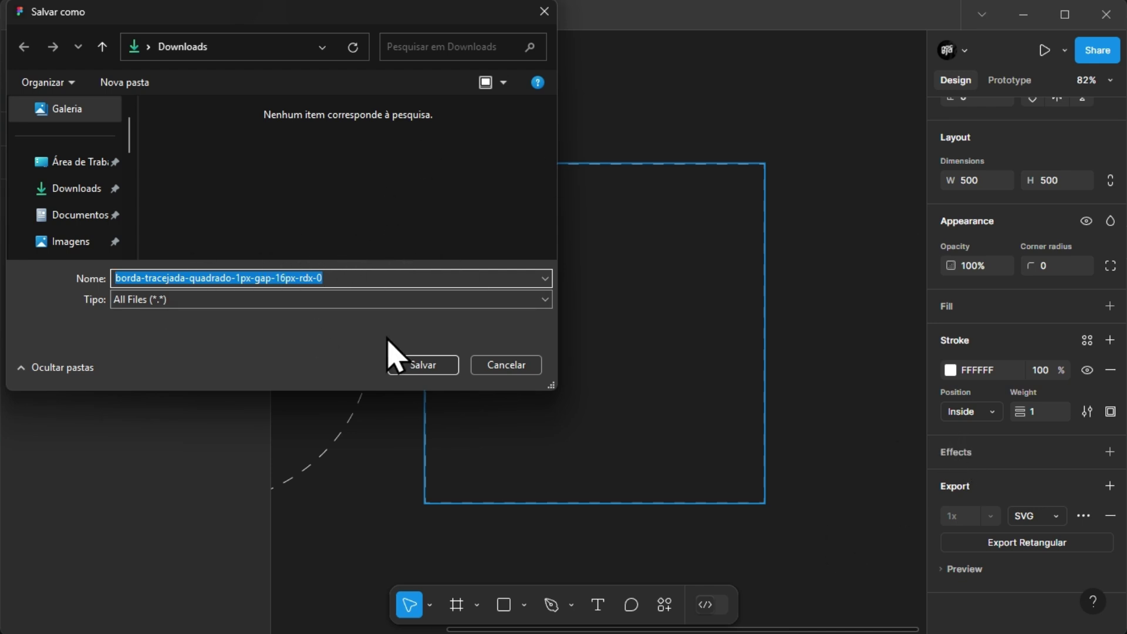
{"action": "left_click", "coordinate": [426, 369]}
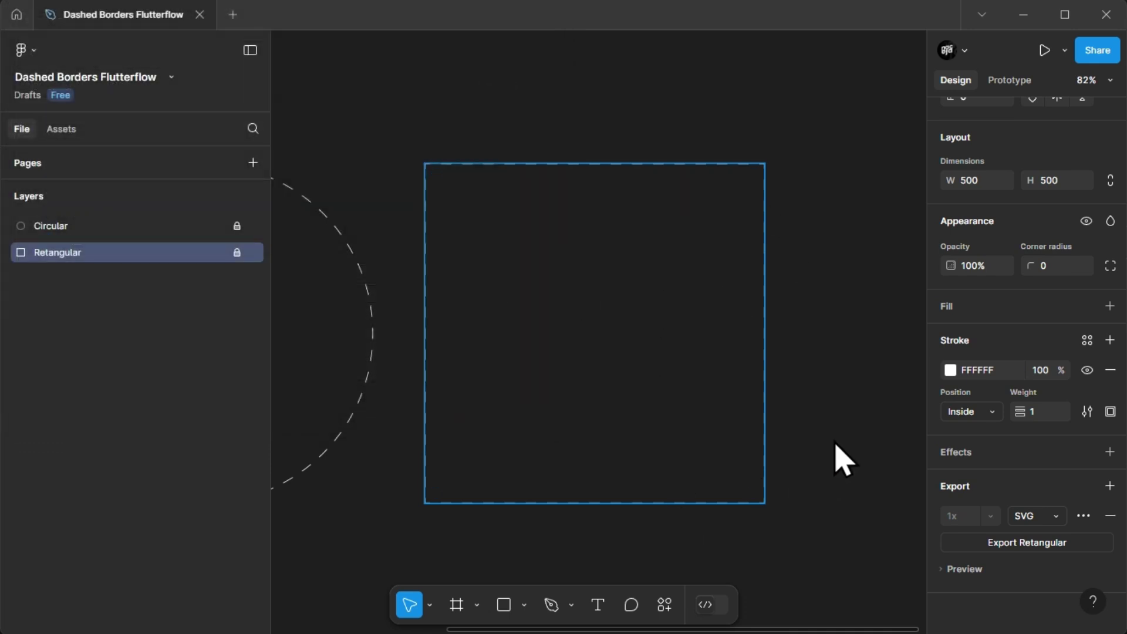
Switch to FlutterFlow and upload borda-tracejada-quadrado-1px-gap-16px-rdx-0 from Downloads to the project's media assets.
{"action": "key", "text": "super"}
{"action": "left_click", "coordinate": [710, 613]}
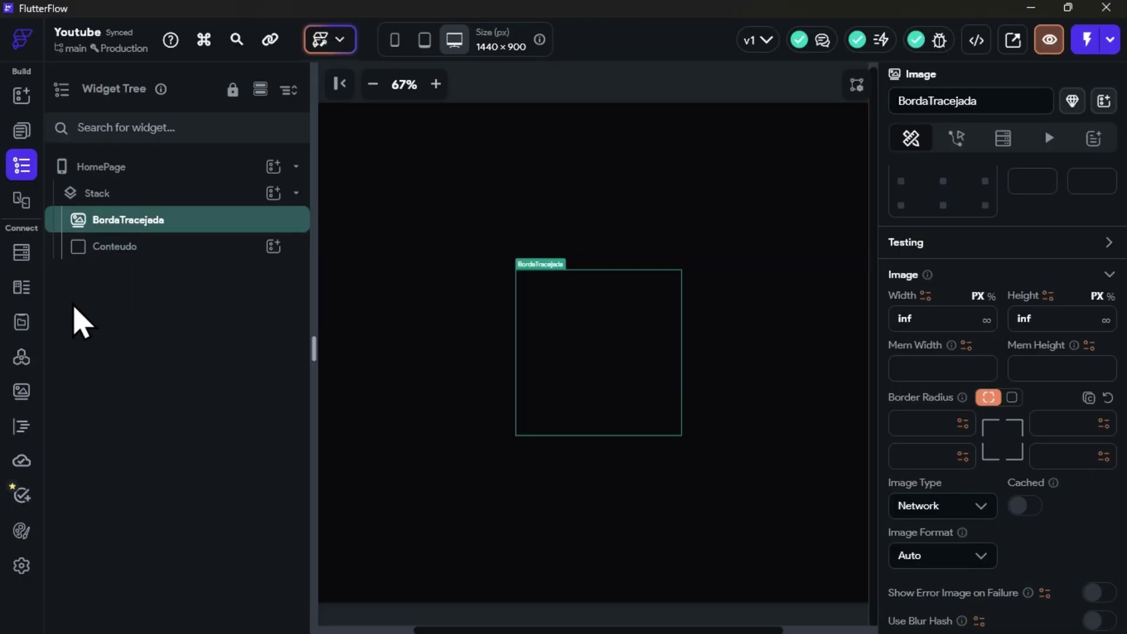
{"action": "left_click", "coordinate": [22, 391]}
{"action": "left_click", "coordinate": [1037, 135]}
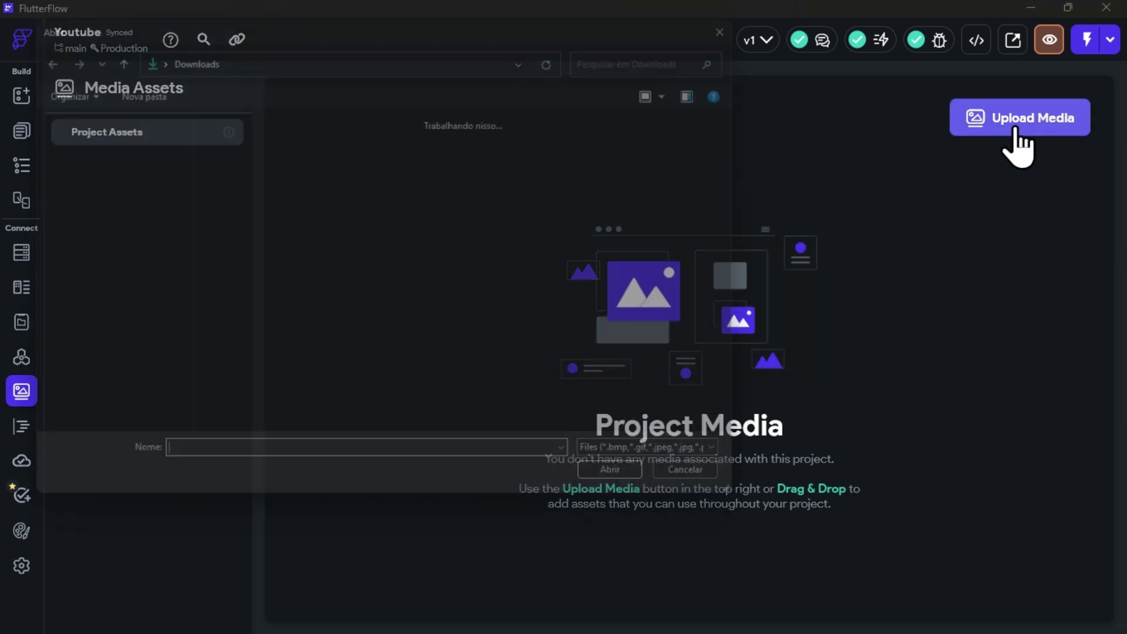
{"action": "left_click", "coordinate": [241, 200]}
{"action": "left_click", "coordinate": [637, 496]}
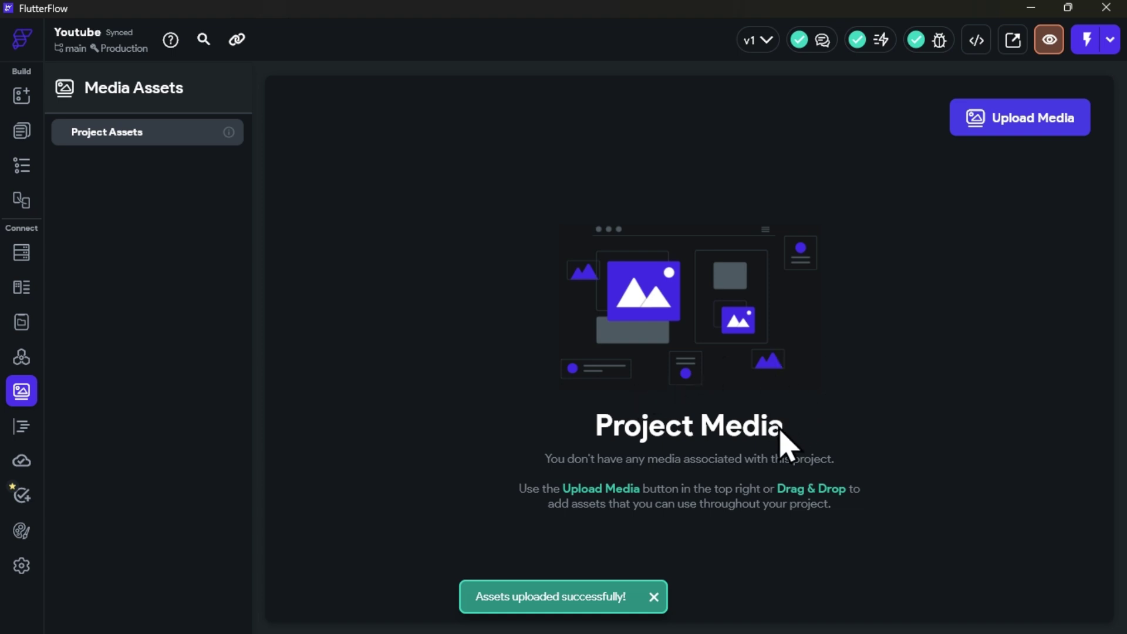
Set the BordaTracejada image type to Asset, assign the uploaded borda-tracejada-quadrado file, and set its image format to SVG.
{"action": "left_click", "coordinate": [21, 165]}
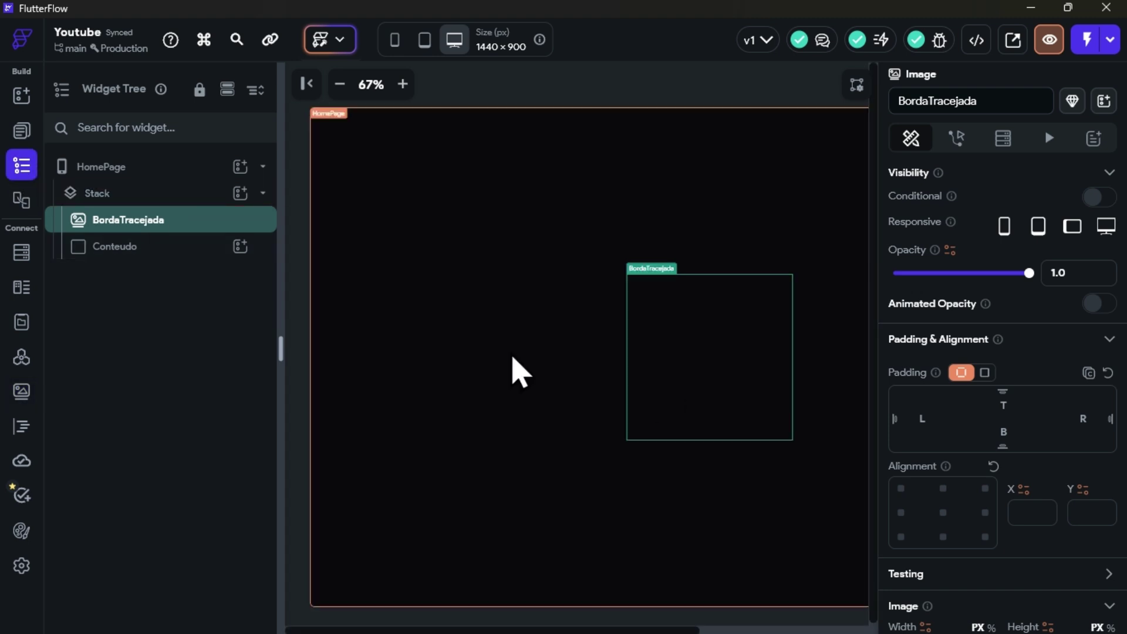
{"action": "scroll", "coordinate": [1011, 372], "scroll_direction": "down", "scroll_amount": 10}
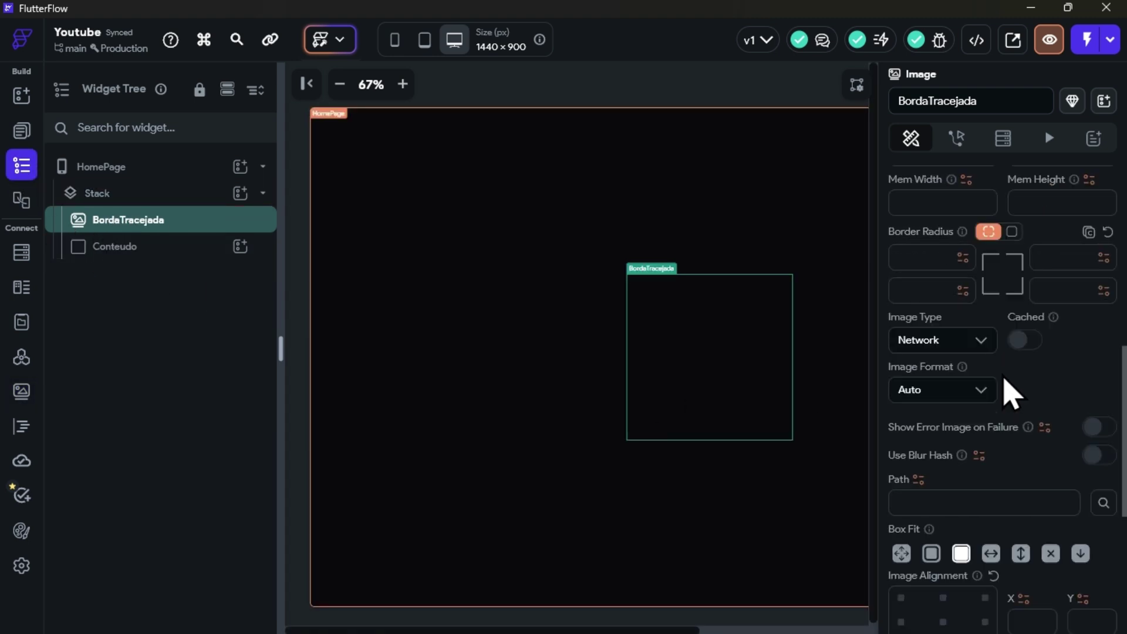
{"action": "left_click", "coordinate": [924, 341]}
{"action": "left_click", "coordinate": [941, 404]}
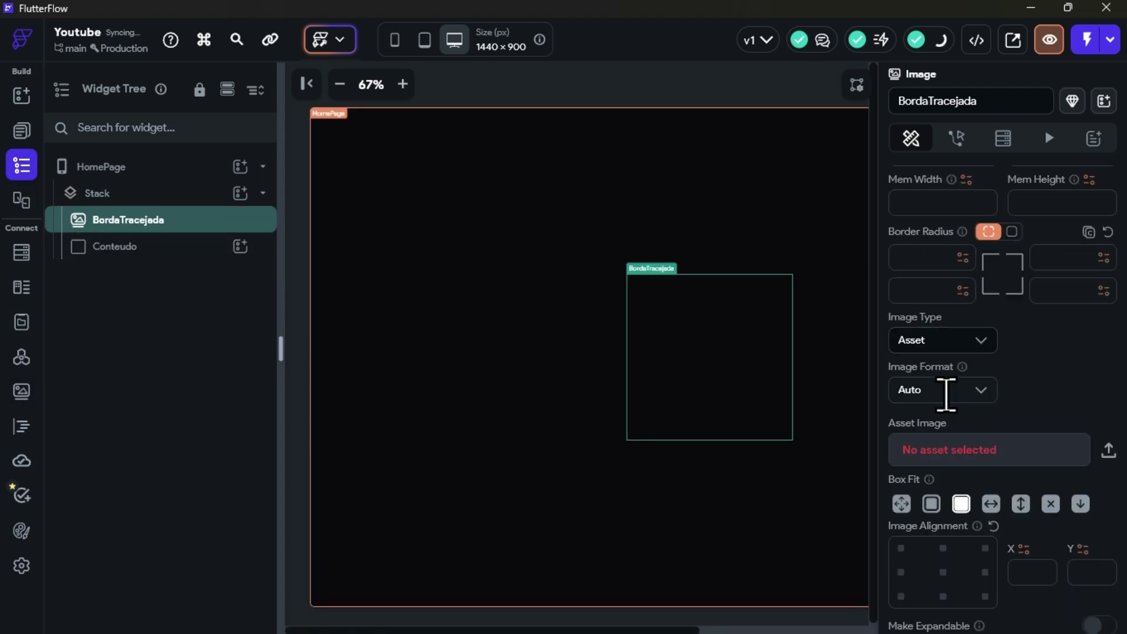
{"action": "left_click", "coordinate": [977, 460]}
{"action": "left_click", "coordinate": [975, 537]}
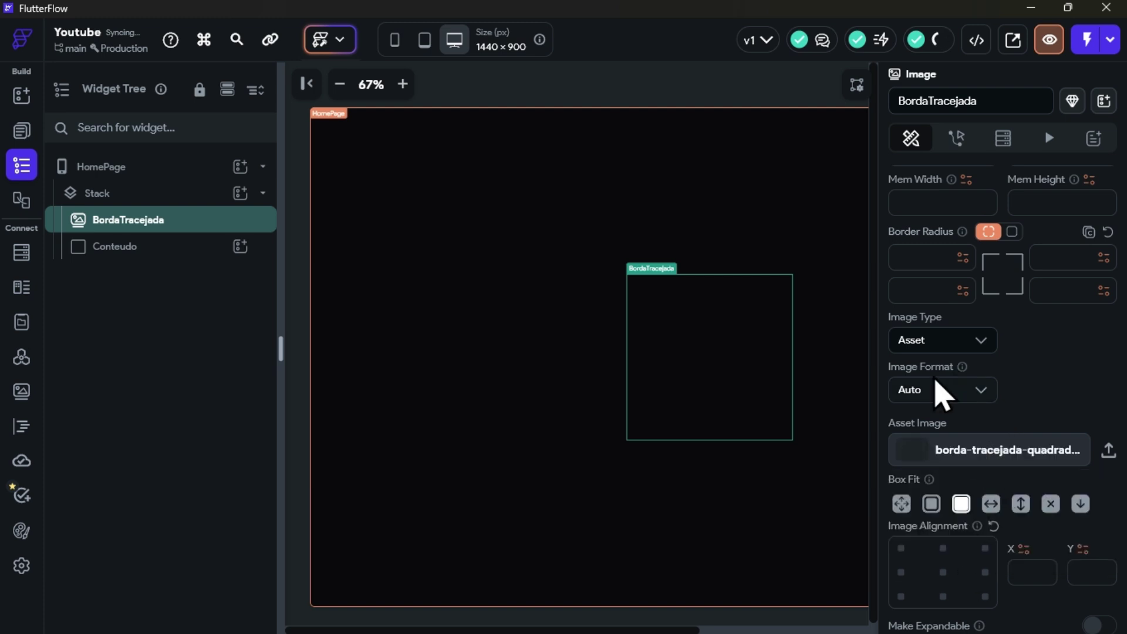
{"action": "left_click", "coordinate": [918, 390]}
{"action": "left_click", "coordinate": [925, 482]}
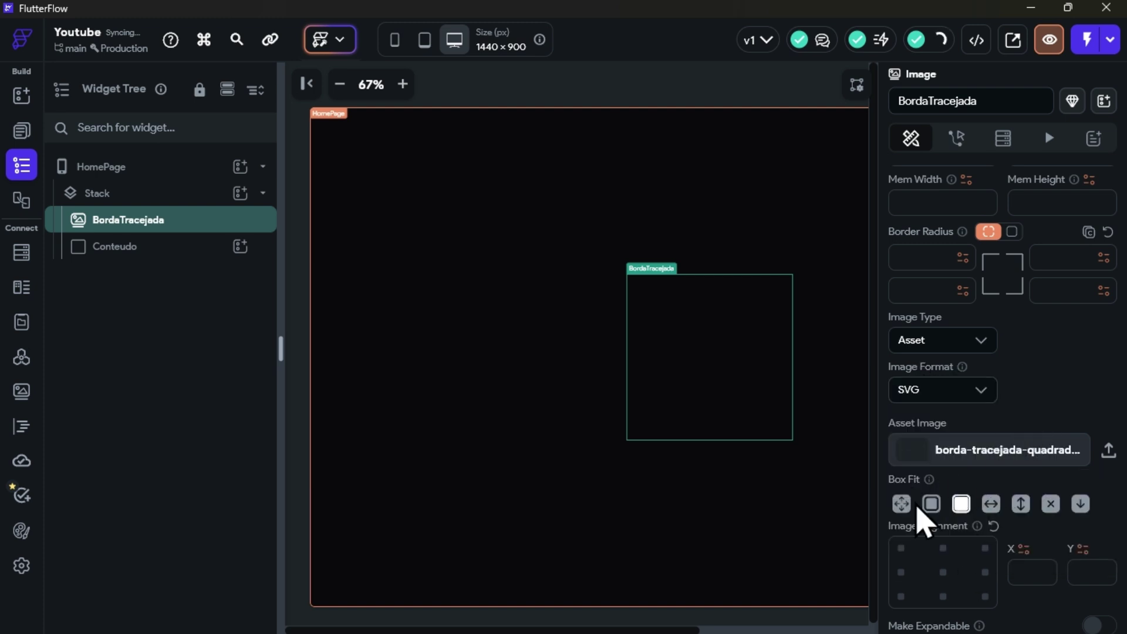
Examine the dashed square border on the HomePage canvas at 110% zoom and look over the BordaTracejada image properties.
{"action": "left_click", "coordinate": [839, 340]}
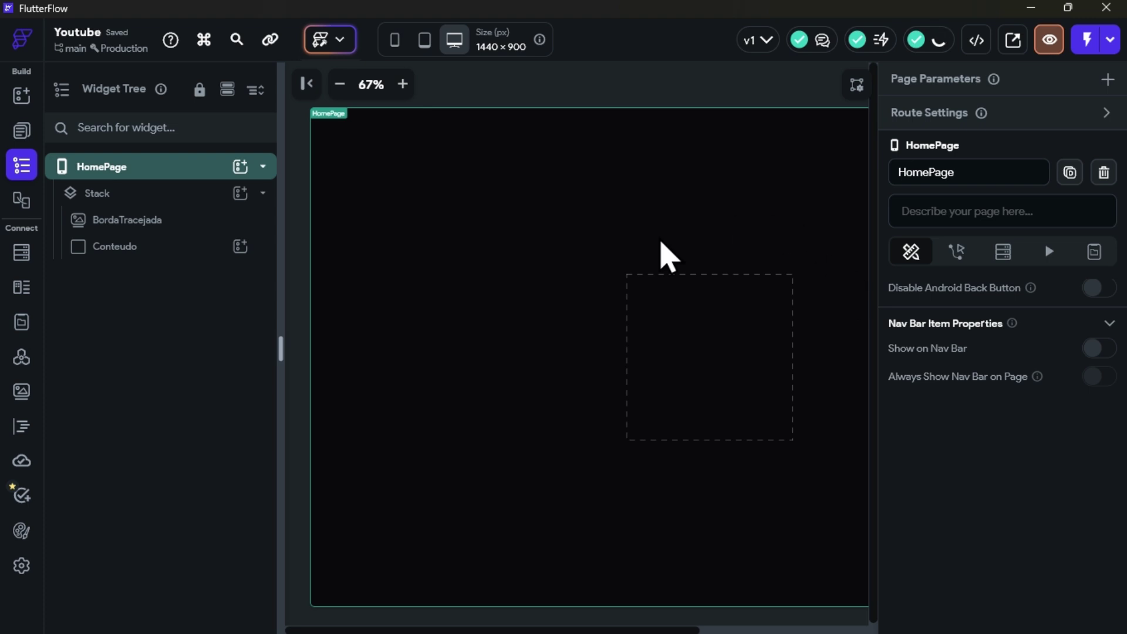
{"action": "left_click", "coordinate": [403, 84]}
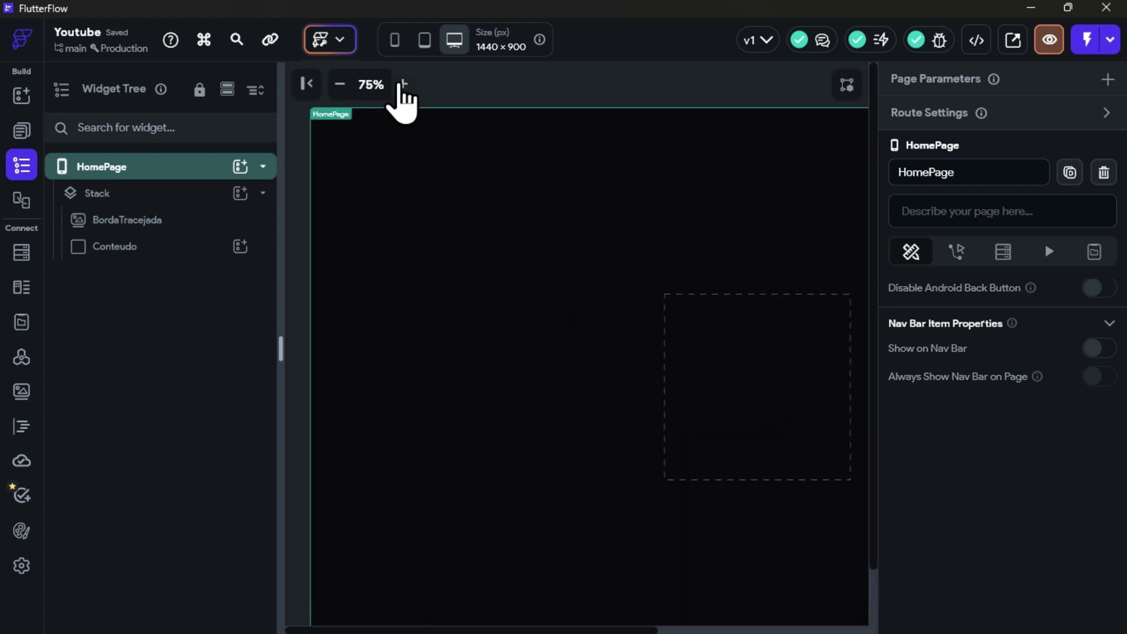
{"action": "left_click", "coordinate": [403, 84]}
{"action": "left_click", "coordinate": [403, 84]}
{"action": "left_click", "coordinate": [403, 84]}
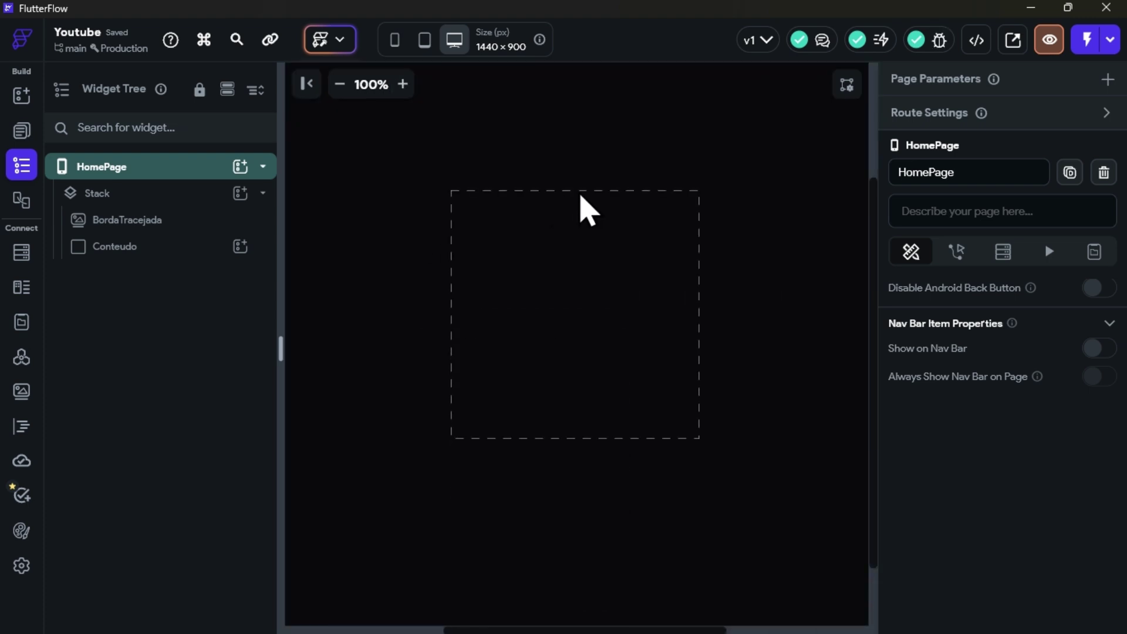
{"action": "left_click", "coordinate": [403, 84]}
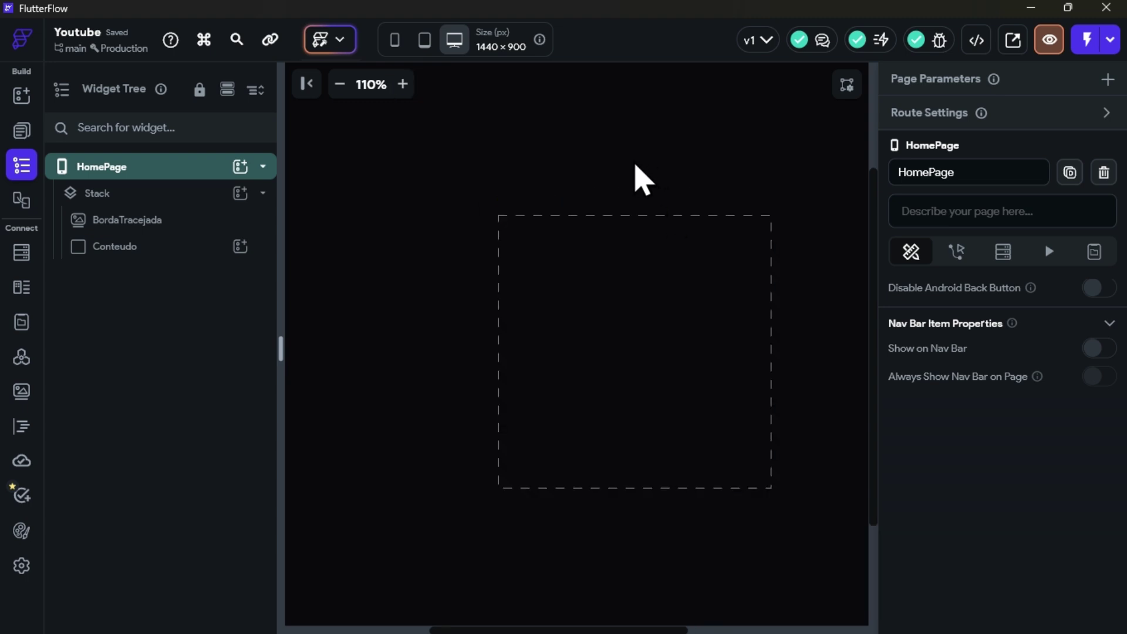
{"action": "left_click", "coordinate": [212, 226]}
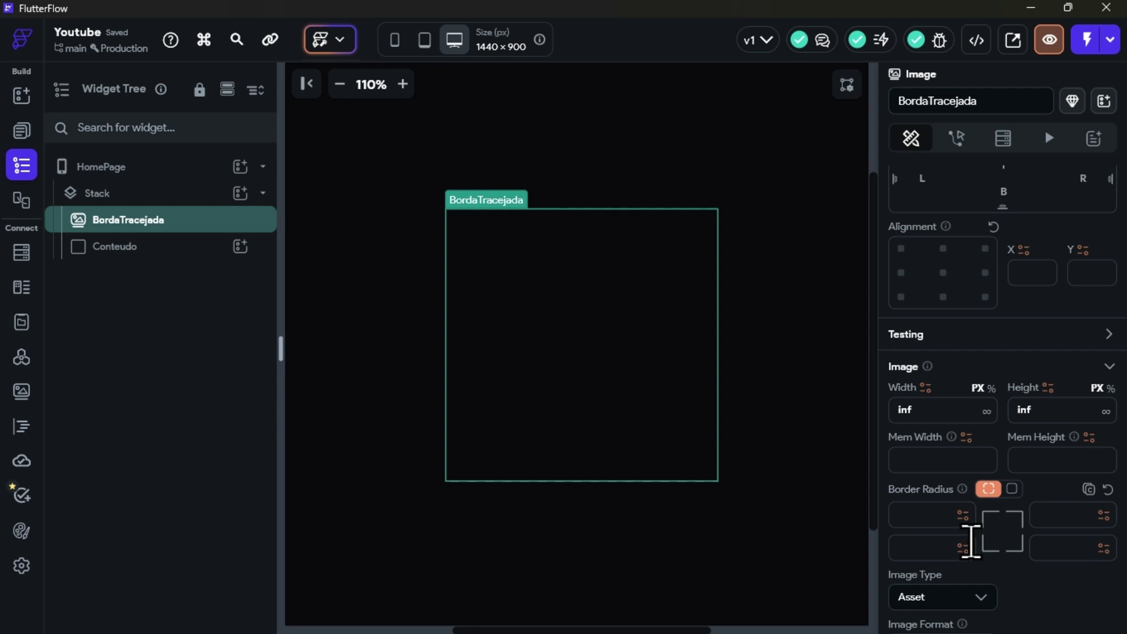
{"action": "left_click", "coordinate": [722, 188]}
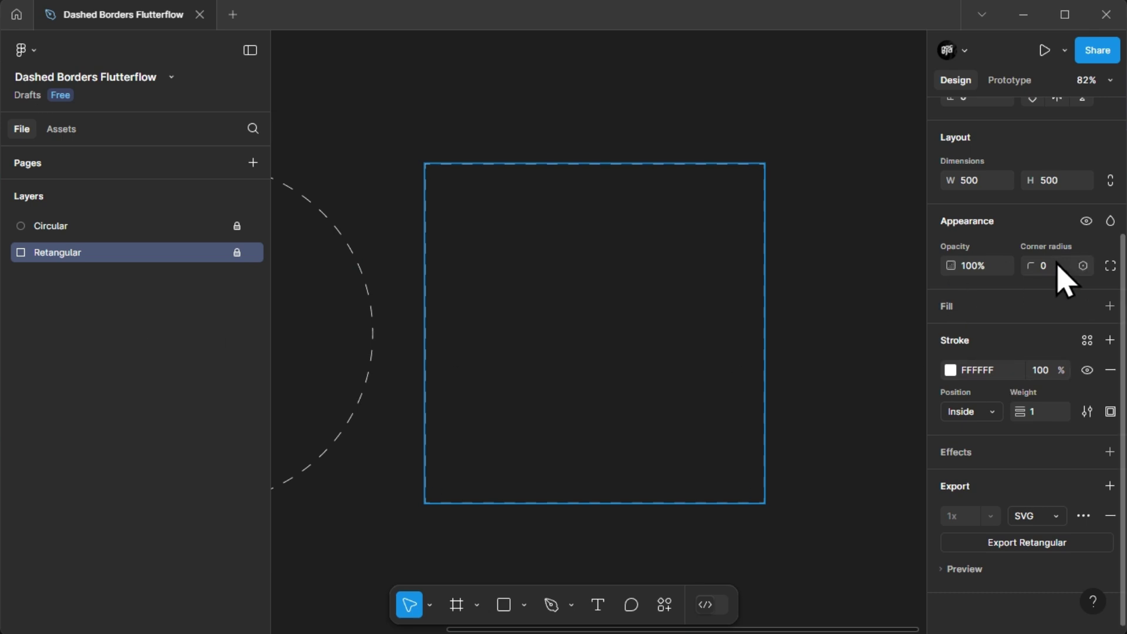
Switch to Figma, set the Retangular shape's corner radius to 32 and export it to Downloads as borda-tracejada-quadrado-1px-gap-16px-rdx-32px.
{"action": "left_click", "coordinate": [1066, 273]}
{"action": "left_click", "coordinate": [496, 176]}
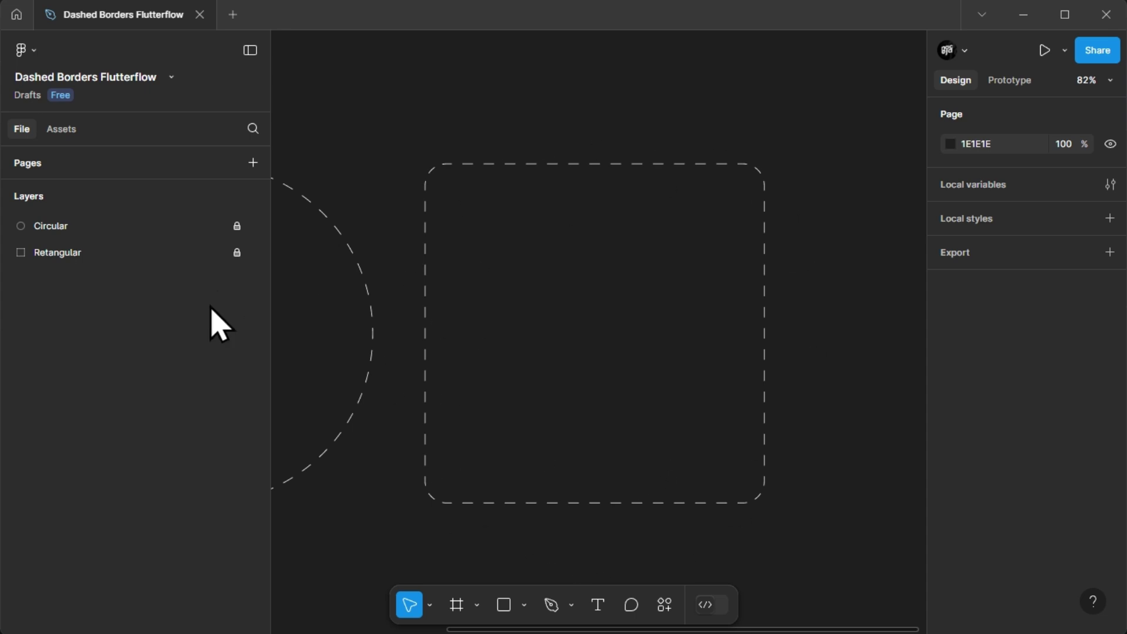
{"action": "left_click", "coordinate": [96, 256]}
{"action": "scroll", "coordinate": [1036, 446], "scroll_direction": "down", "scroll_amount": 3}
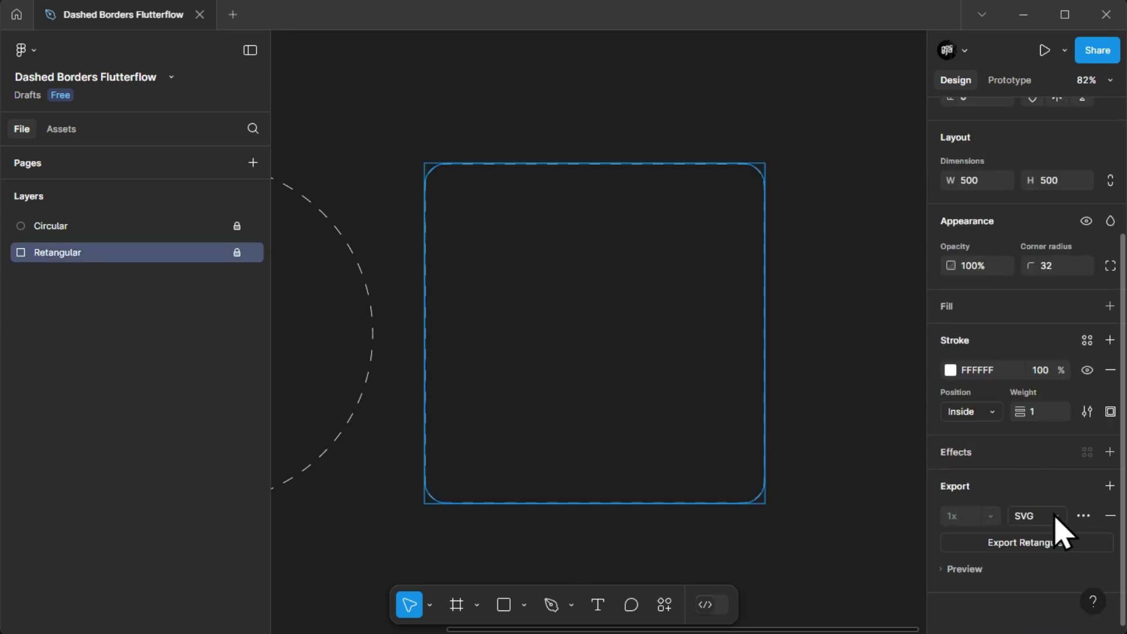
{"action": "left_click", "coordinate": [1018, 543]}
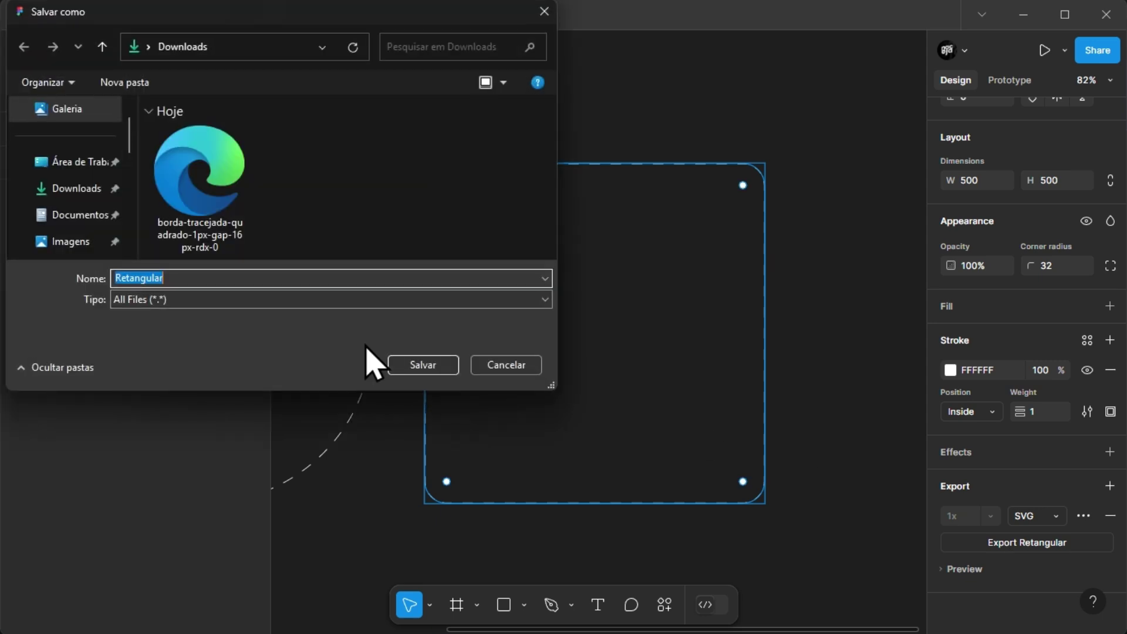
{"action": "type", "text": "borda-"}
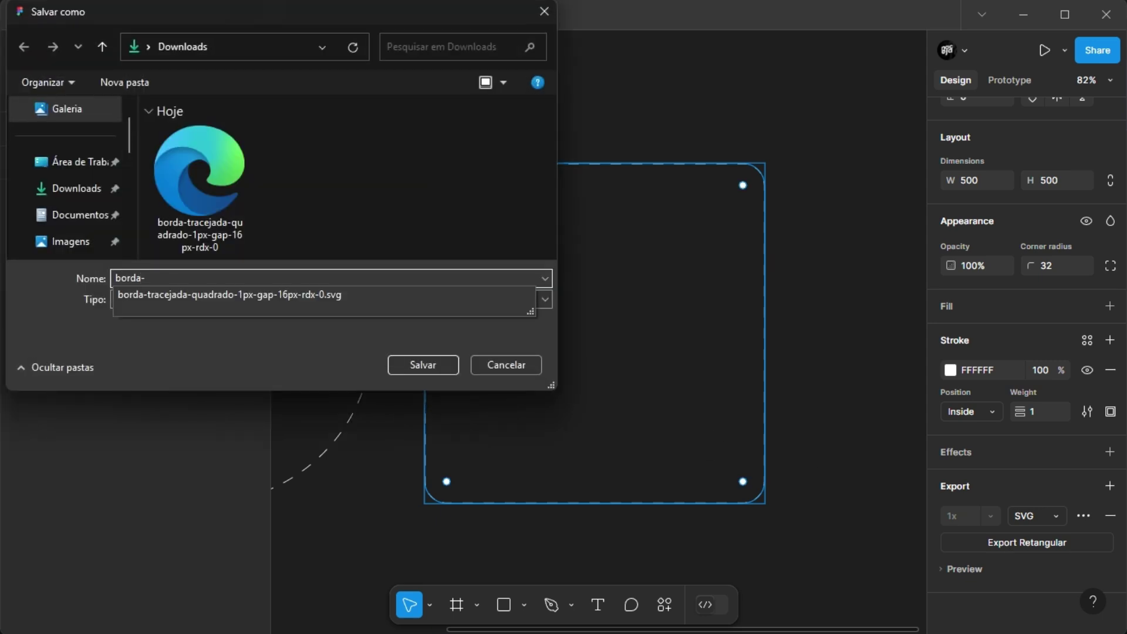
{"action": "key", "text": "Down"}
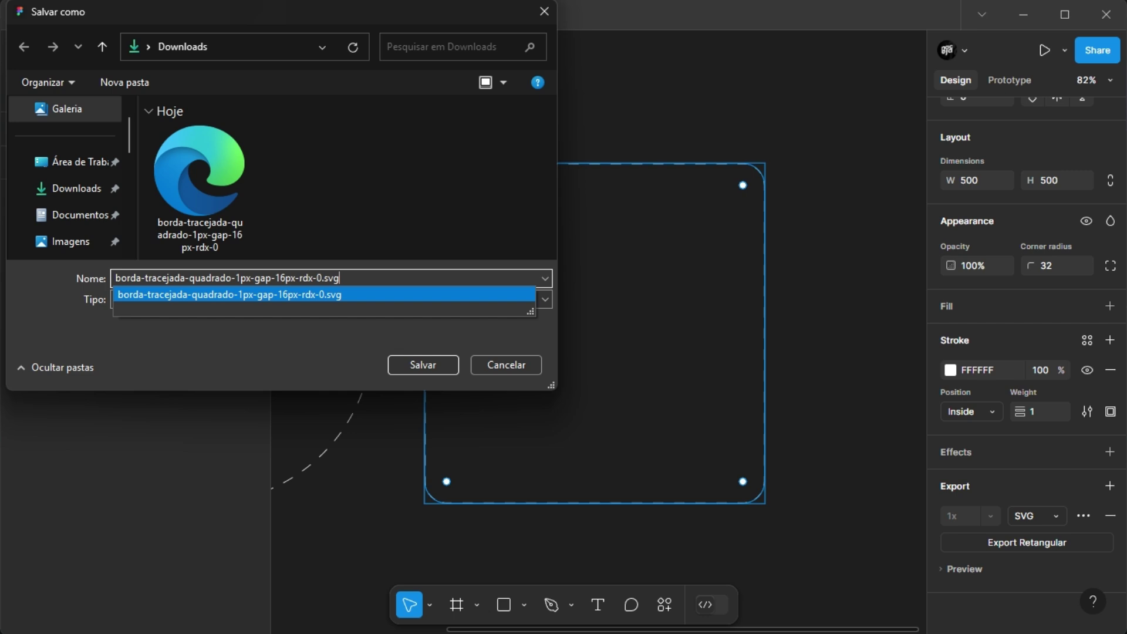
{"action": "key", "text": "BackSpace"}
{"action": "key", "text": "BackSpace"}
{"action": "type", "text": "32px"}
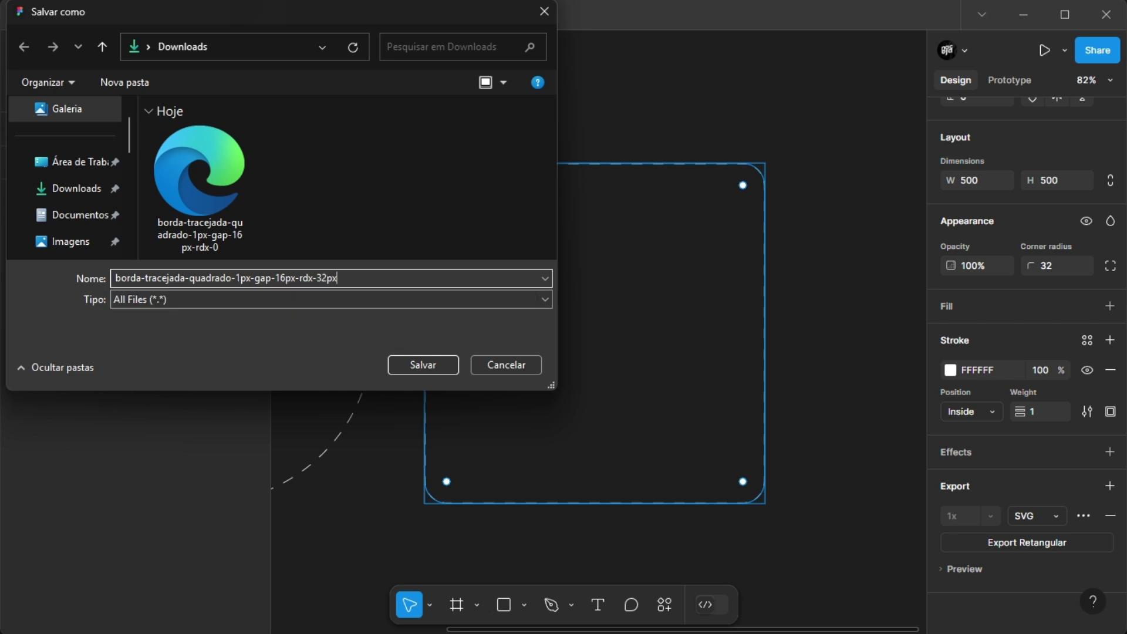
{"action": "key", "text": "Return"}
Switch to FlutterFlow, upload borda-tracejada-quadrado-1px-gap-16px-rdx-32px to the project's media assets and check it in the asset list.
{"action": "key", "text": "super"}
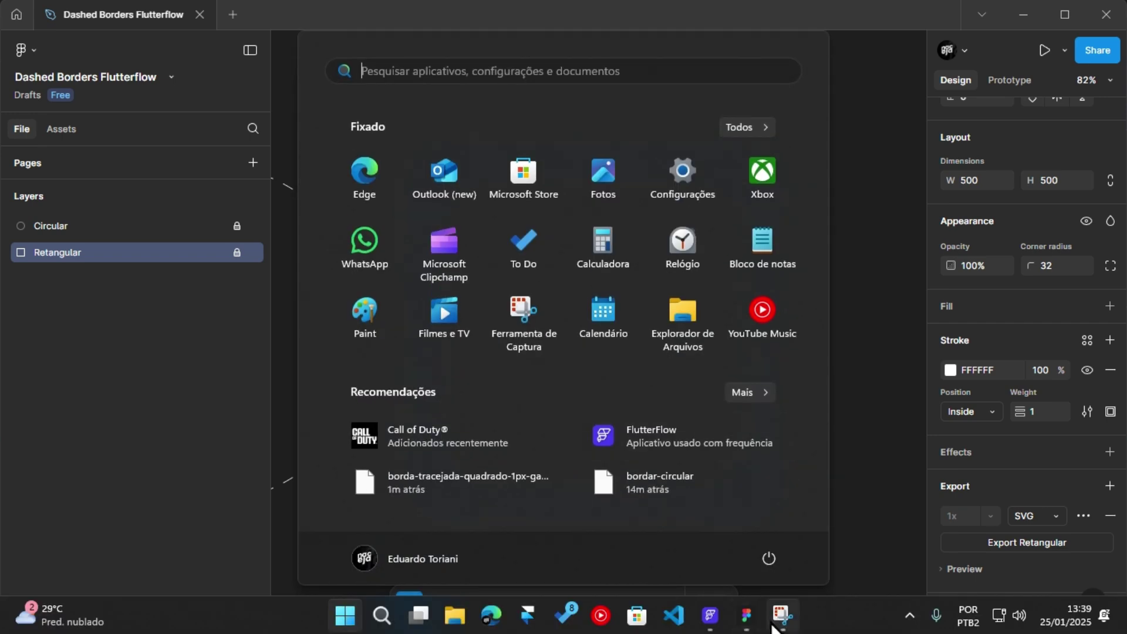
{"action": "left_click", "coordinate": [712, 616]}
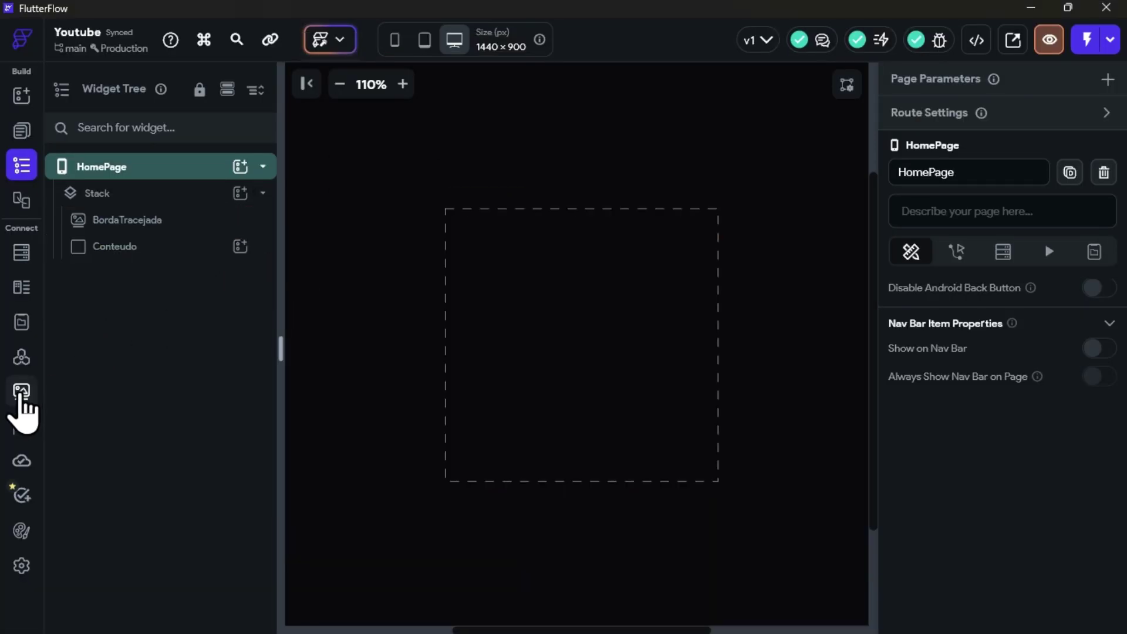
{"action": "left_click", "coordinate": [21, 393]}
{"action": "left_click", "coordinate": [1024, 120]}
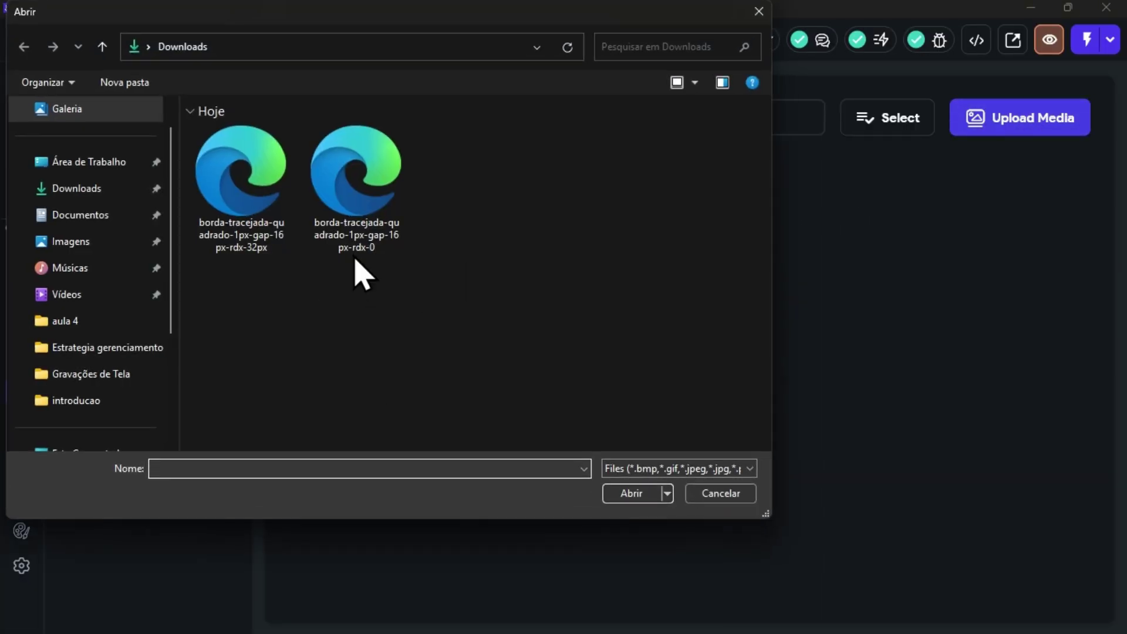
{"action": "left_click", "coordinate": [276, 186]}
{"action": "left_click", "coordinate": [640, 497]}
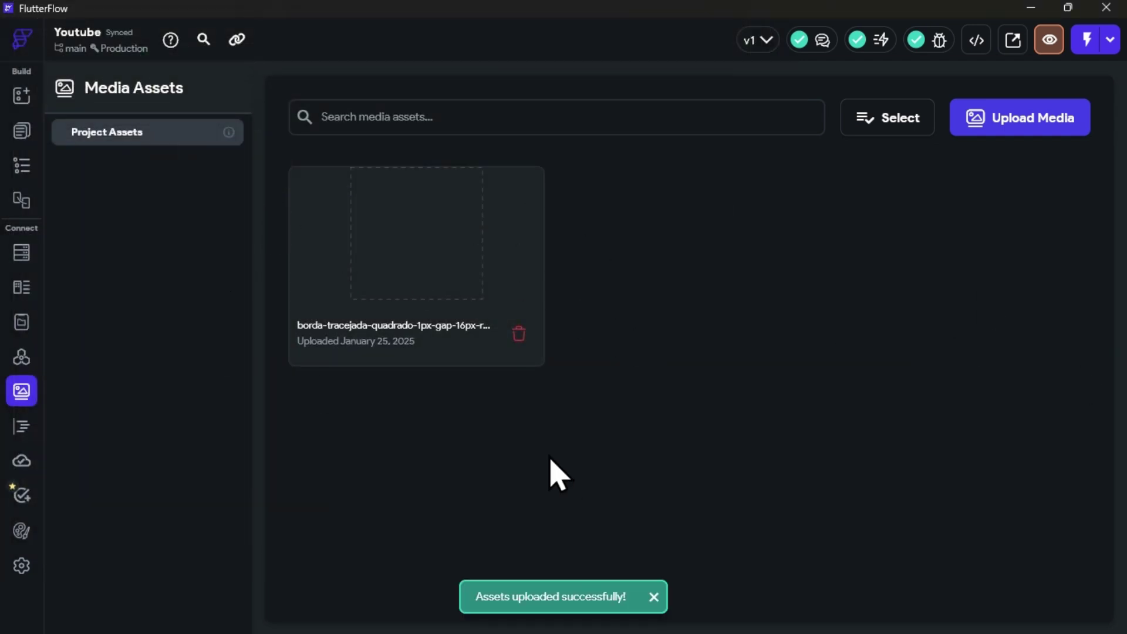
{"action": "left_click", "coordinate": [22, 167]}
{"action": "left_click", "coordinate": [21, 390]}
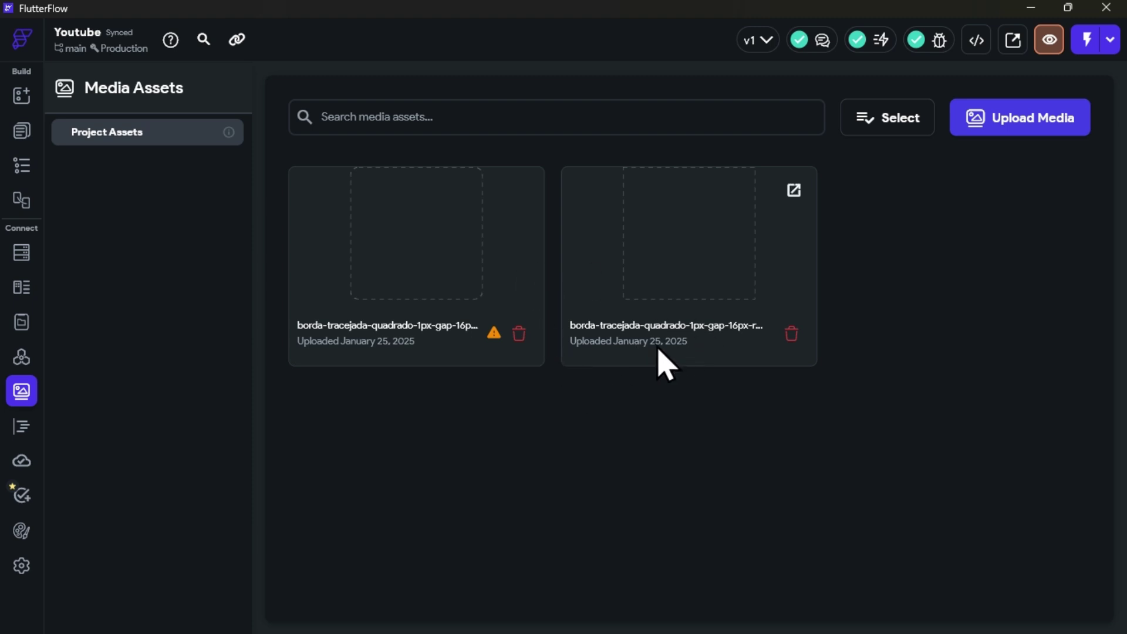
Change the BordaTracejada image's asset to the rounded-corner file borda-tracejada-quadrado-1px-gap-16px-rdx-32px and deselect the image.
{"action": "left_click", "coordinate": [23, 166]}
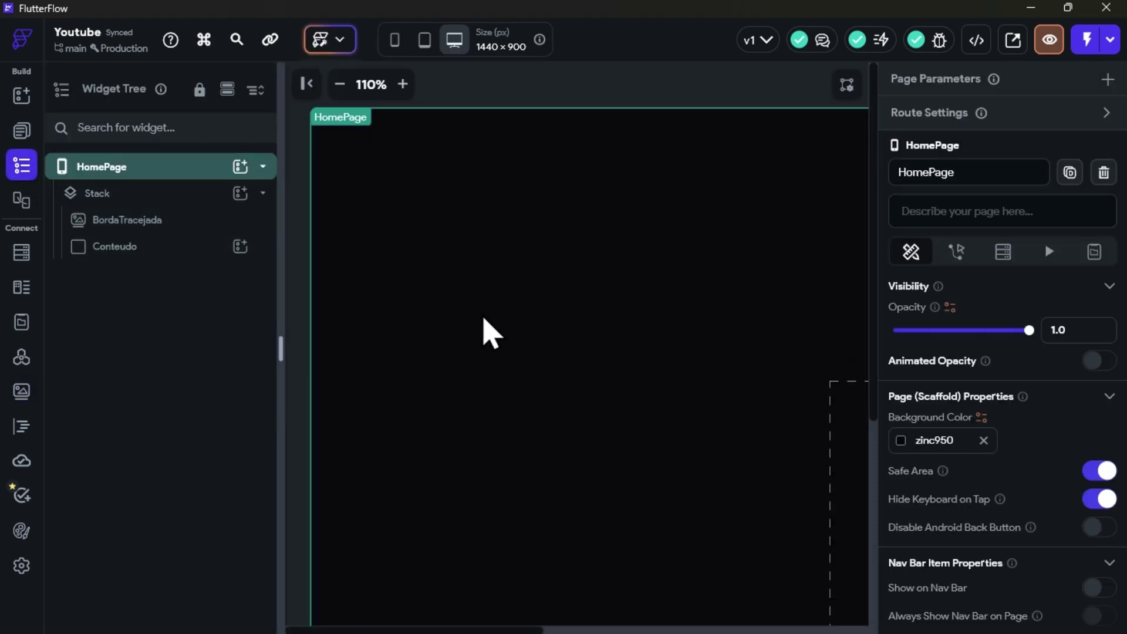
{"action": "scroll", "coordinate": [510, 348], "scroll_direction": "right", "scroll_amount": 5}
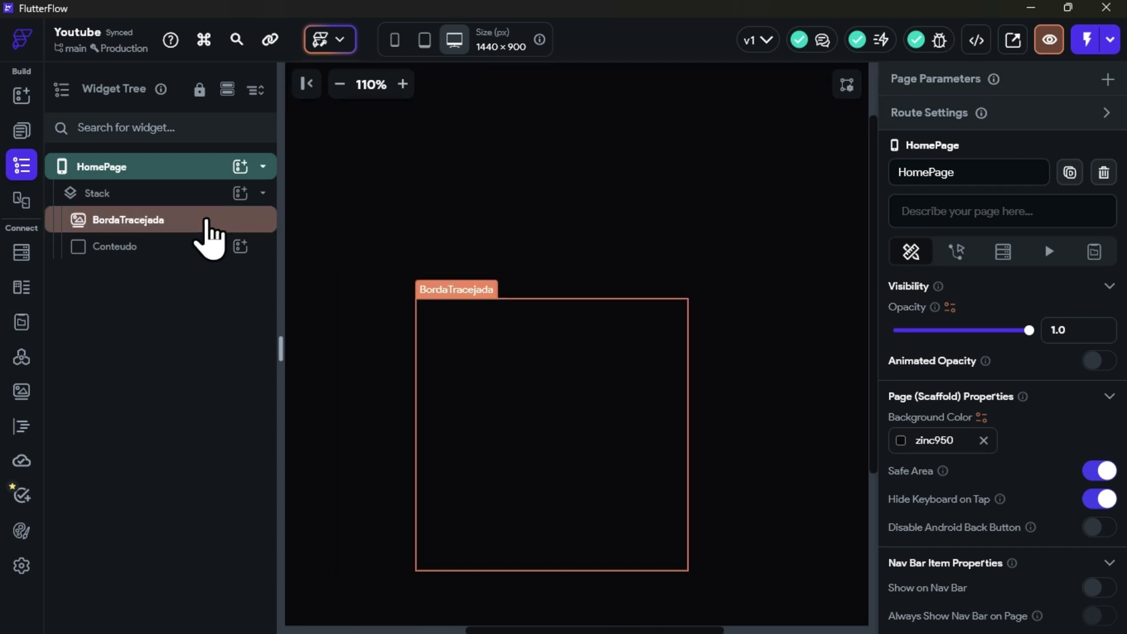
{"action": "left_click", "coordinate": [129, 222]}
{"action": "scroll", "coordinate": [992, 381], "scroll_direction": "down", "scroll_amount": 5}
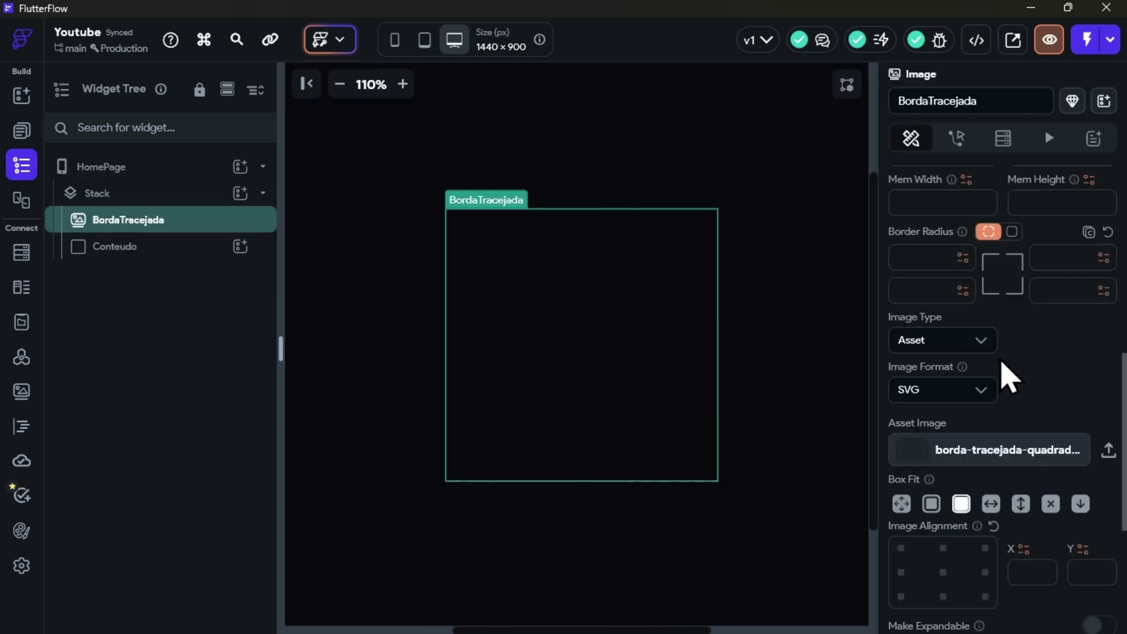
{"action": "left_click", "coordinate": [978, 461]}
{"action": "left_click", "coordinate": [1048, 561]}
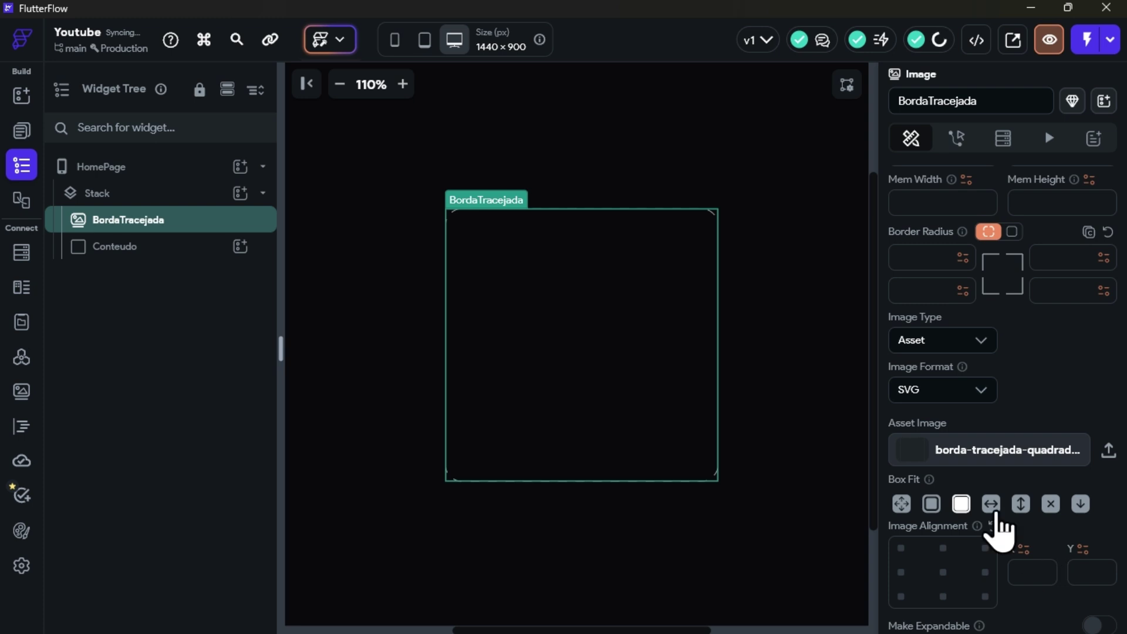
{"action": "left_click", "coordinate": [773, 241]}
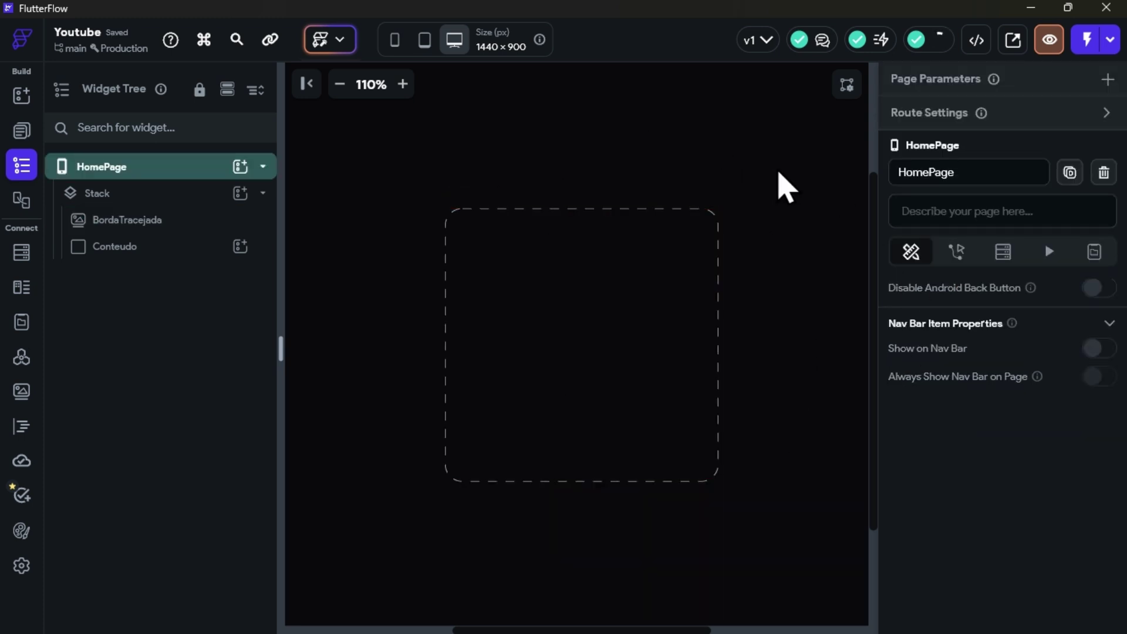
Review the Conteudo container's size and border radius properties, then deselect it.
{"action": "left_click", "coordinate": [134, 248]}
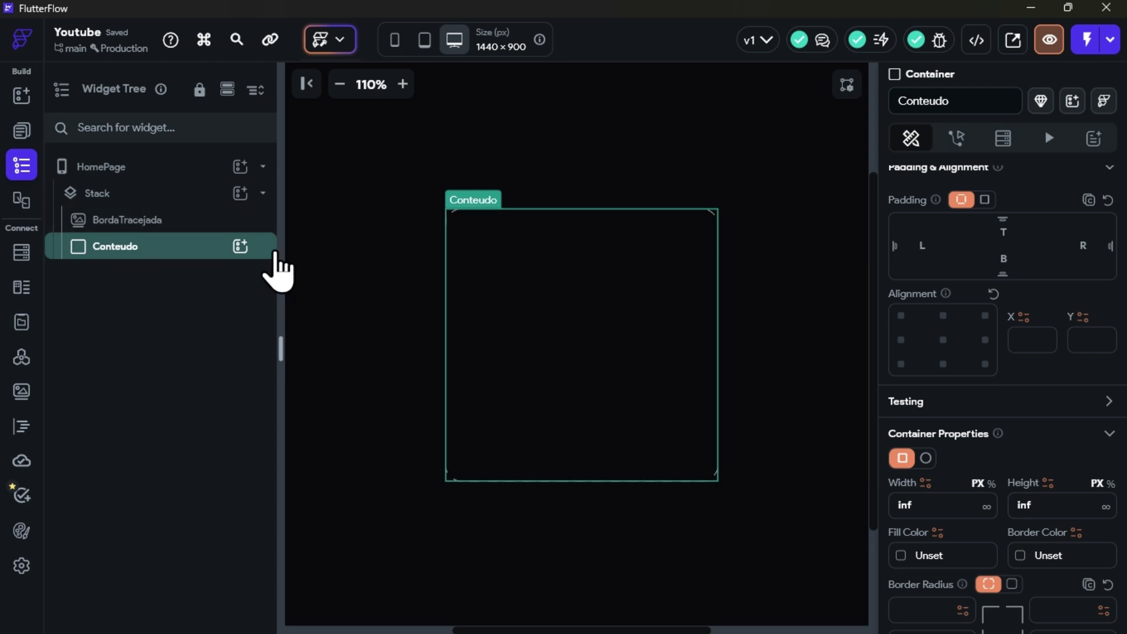
{"action": "scroll", "coordinate": [1056, 416], "scroll_direction": "down", "scroll_amount": 4}
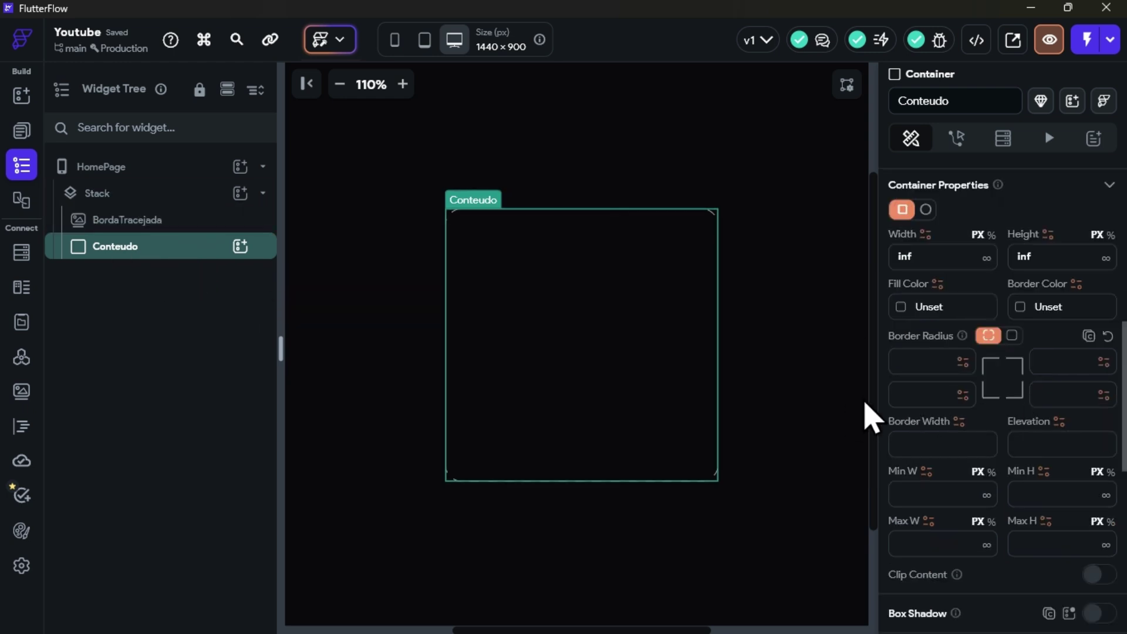
{"action": "scroll", "coordinate": [998, 382], "scroll_direction": "up", "scroll_amount": 1}
{"action": "left_click", "coordinate": [646, 185]}
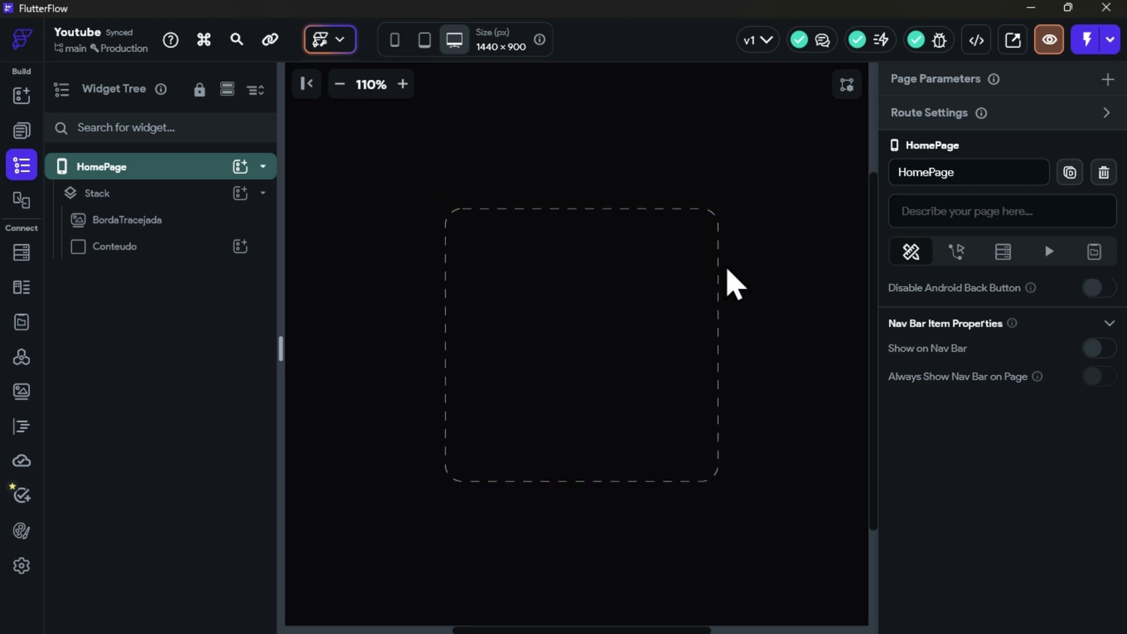
Switch to Figma and paste the dashed Circular shape next to the Retangular shape.
{"action": "key", "text": "super"}
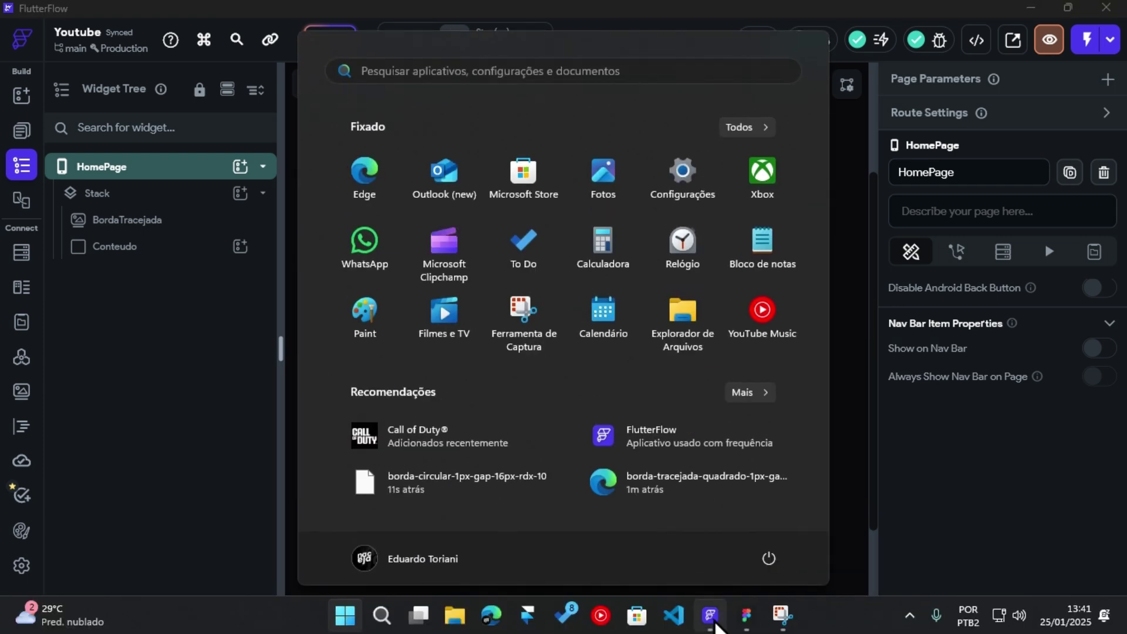
{"action": "left_click", "coordinate": [731, 613]}
{"action": "scroll", "coordinate": [611, 281], "scroll_direction": "down", "scroll_amount": 5}
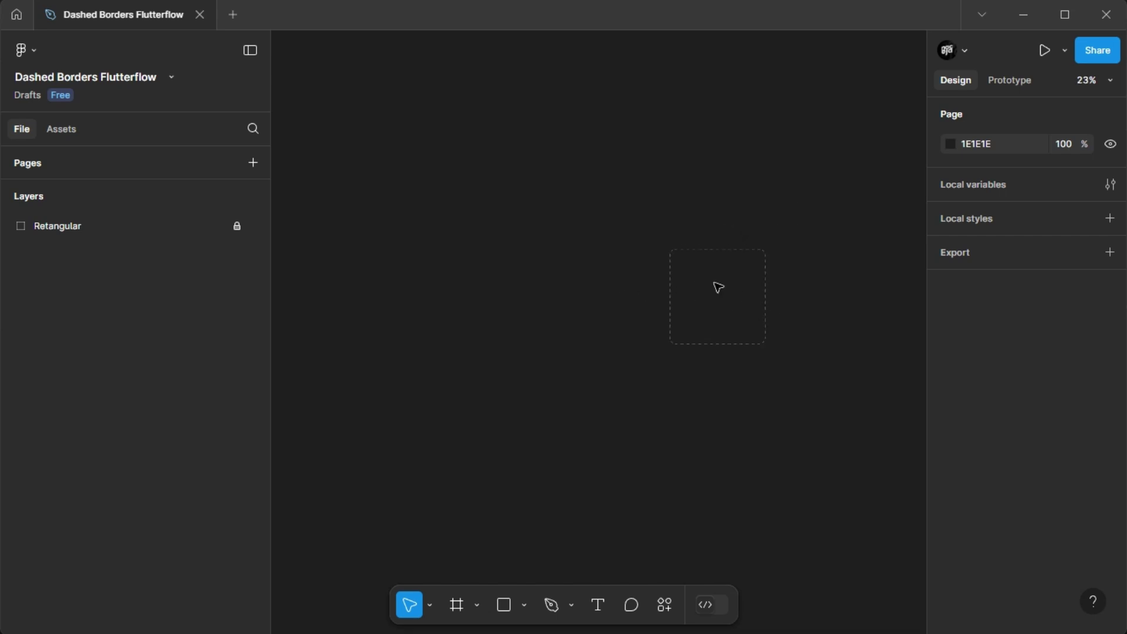
{"action": "key", "text": "ctrl+v"}
{"action": "left_click", "coordinate": [646, 211]}
{"action": "scroll", "coordinate": [630, 286], "scroll_direction": "up", "scroll_amount": 5}
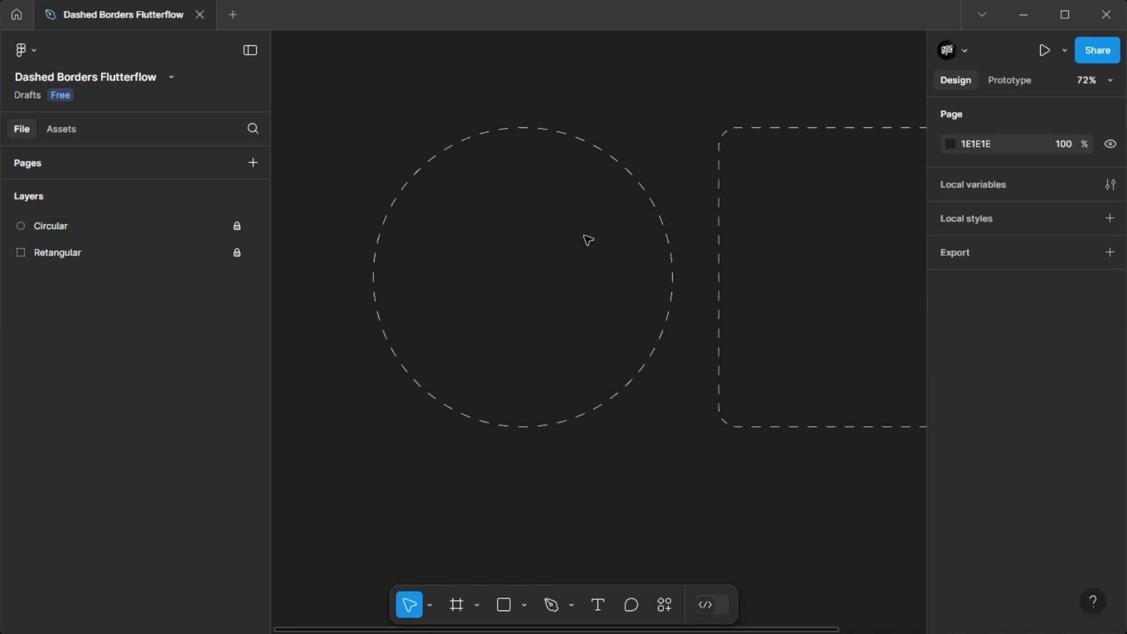
Export the Circular shape as an SVG to Downloads under the name borda-circular-1px-gap-16px.
{"action": "left_click", "coordinate": [27, 235]}
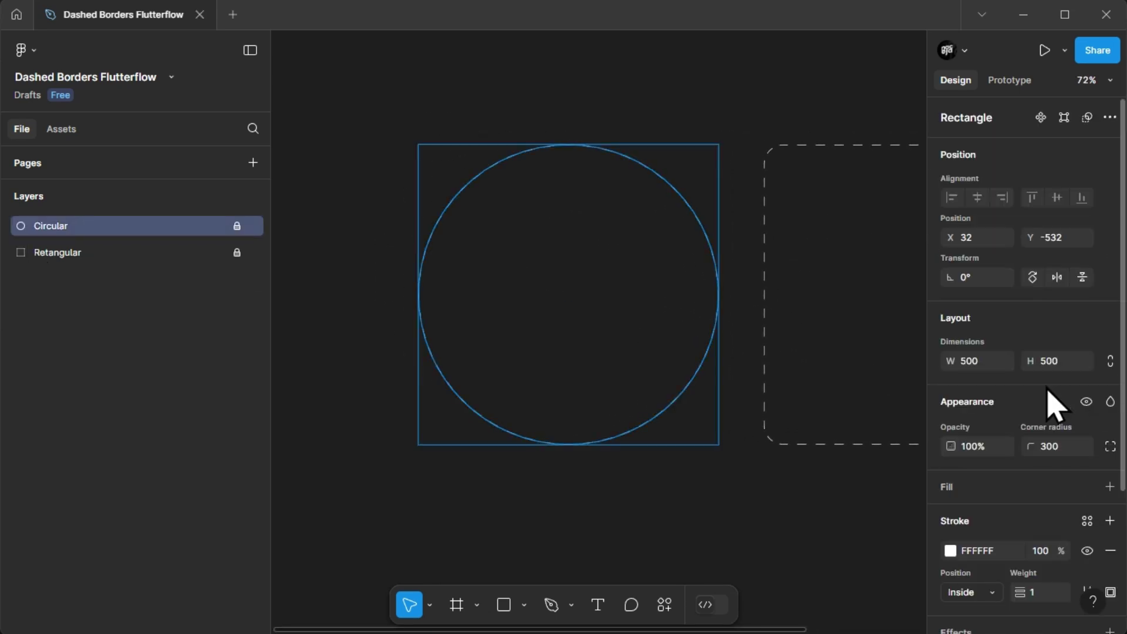
{"action": "scroll", "coordinate": [1062, 352], "scroll_direction": "down", "scroll_amount": 3}
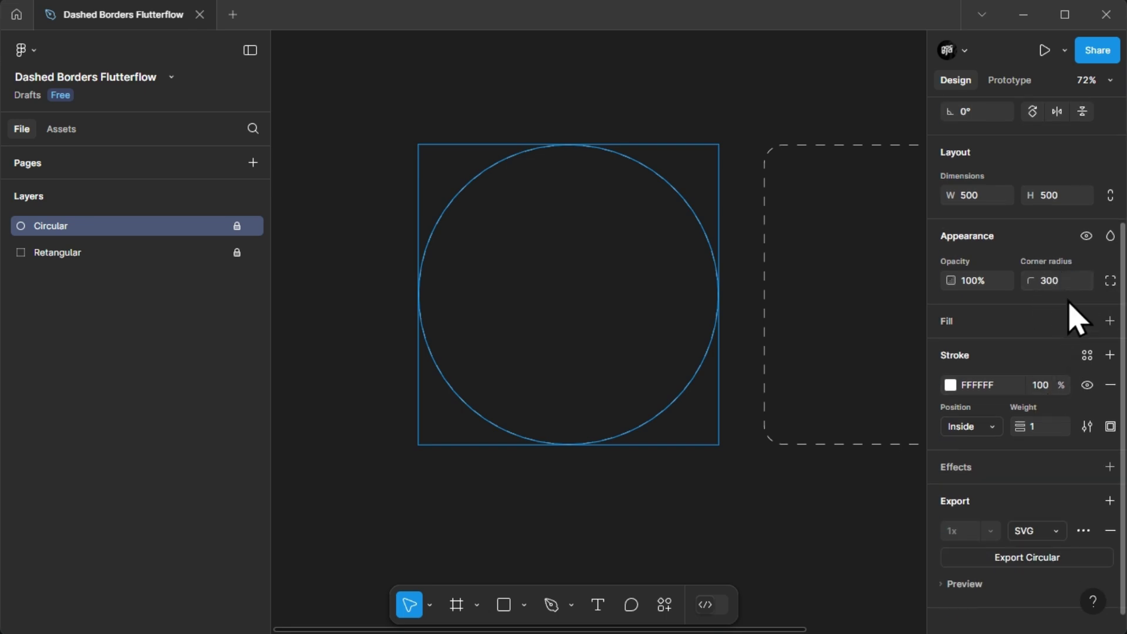
{"action": "left_click", "coordinate": [1037, 562]}
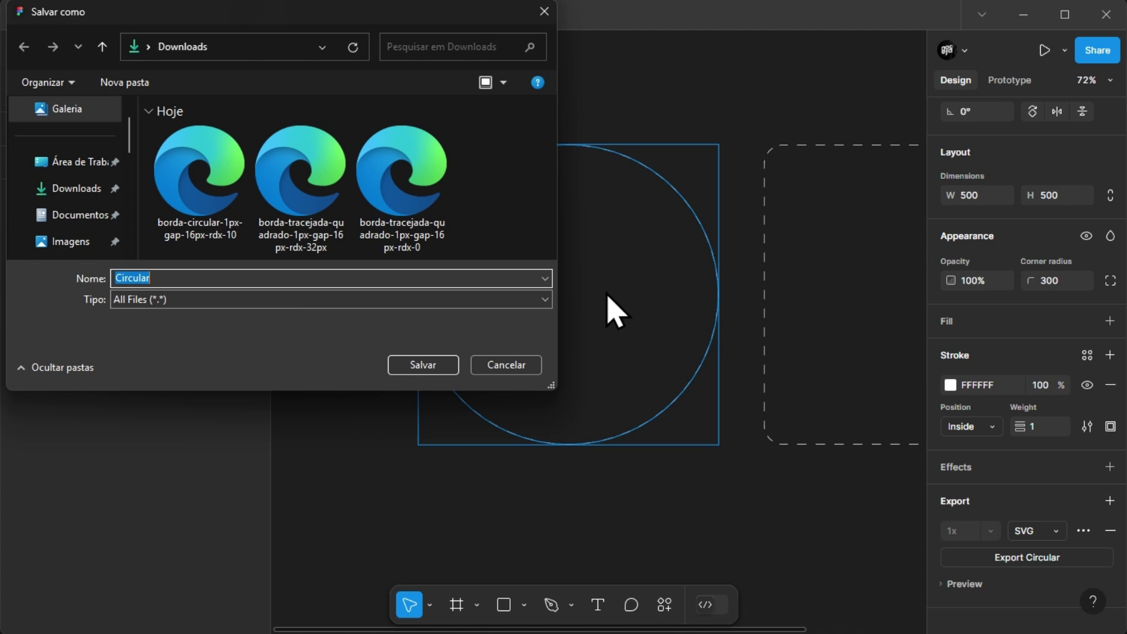
{"action": "type", "text": "borda-cir"}
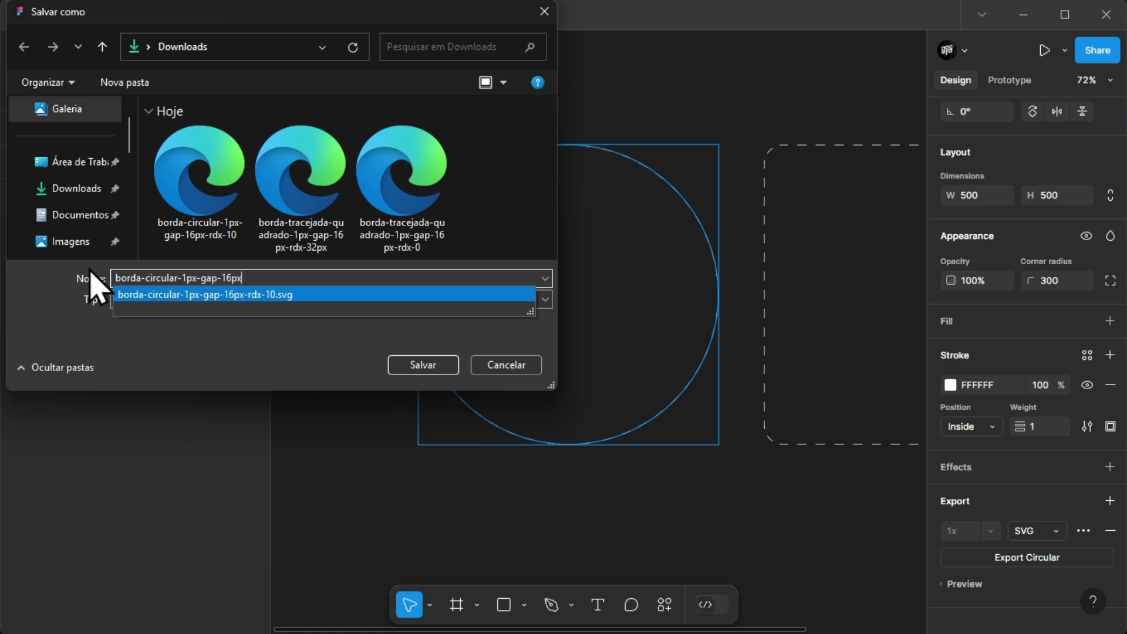
{"action": "left_click", "coordinate": [429, 367]}
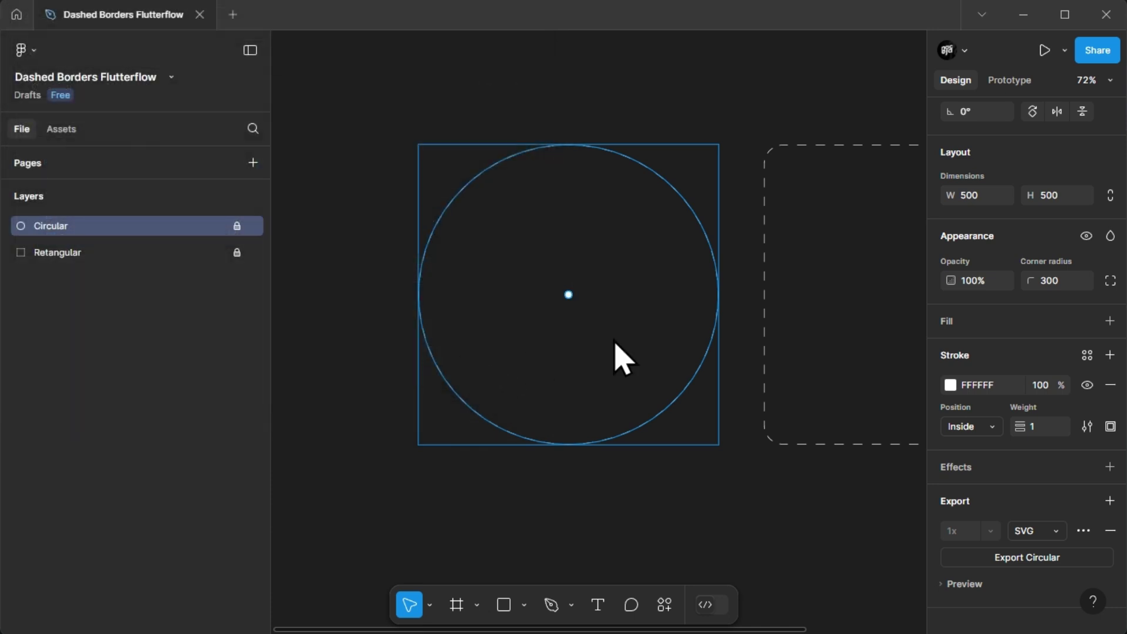
Switch to FlutterFlow and upload borda-circular-1px-gap-16px.svg to the project's media assets.
{"action": "key", "text": "super"}
{"action": "left_click", "coordinate": [710, 617]}
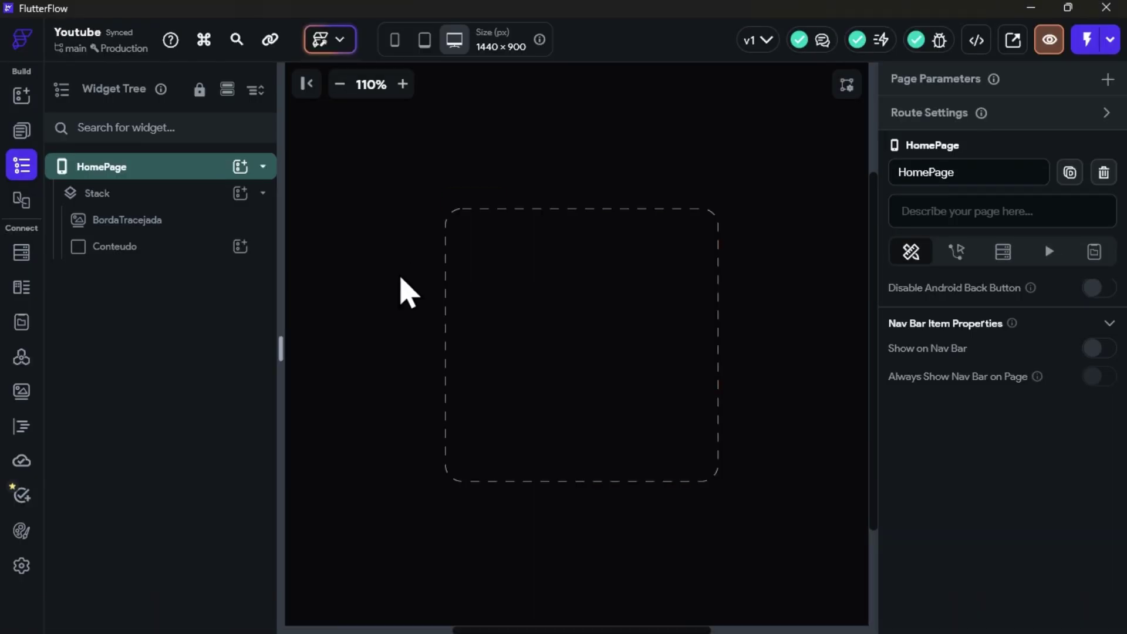
{"action": "left_click", "coordinate": [21, 391]}
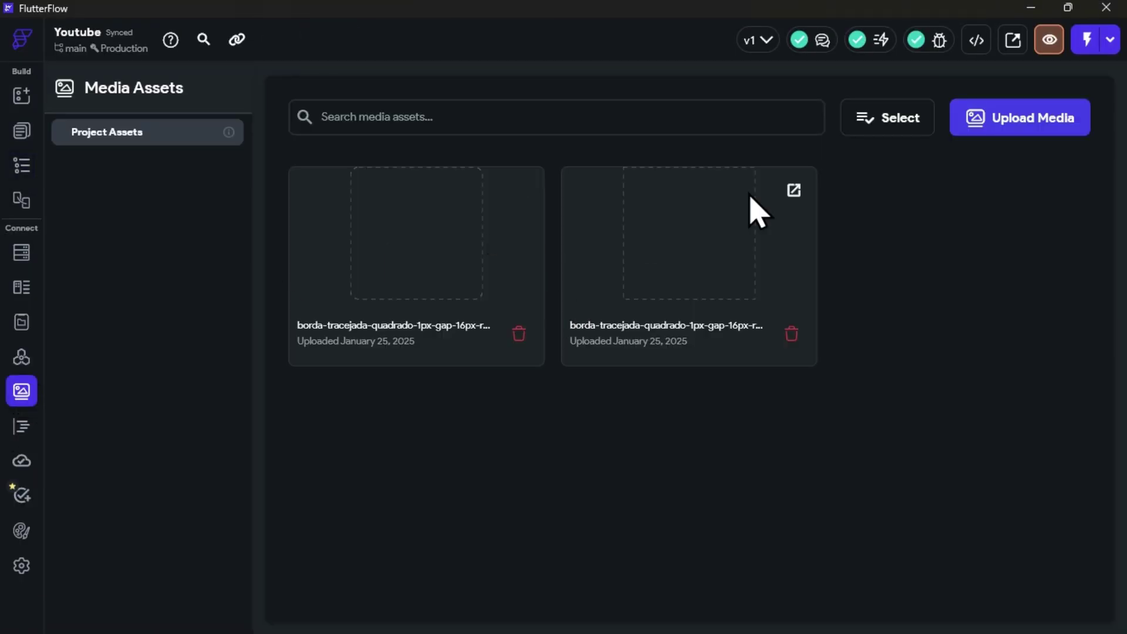
{"action": "left_click", "coordinate": [983, 126]}
{"action": "left_click", "coordinate": [236, 199]}
{"action": "left_click", "coordinate": [667, 495]}
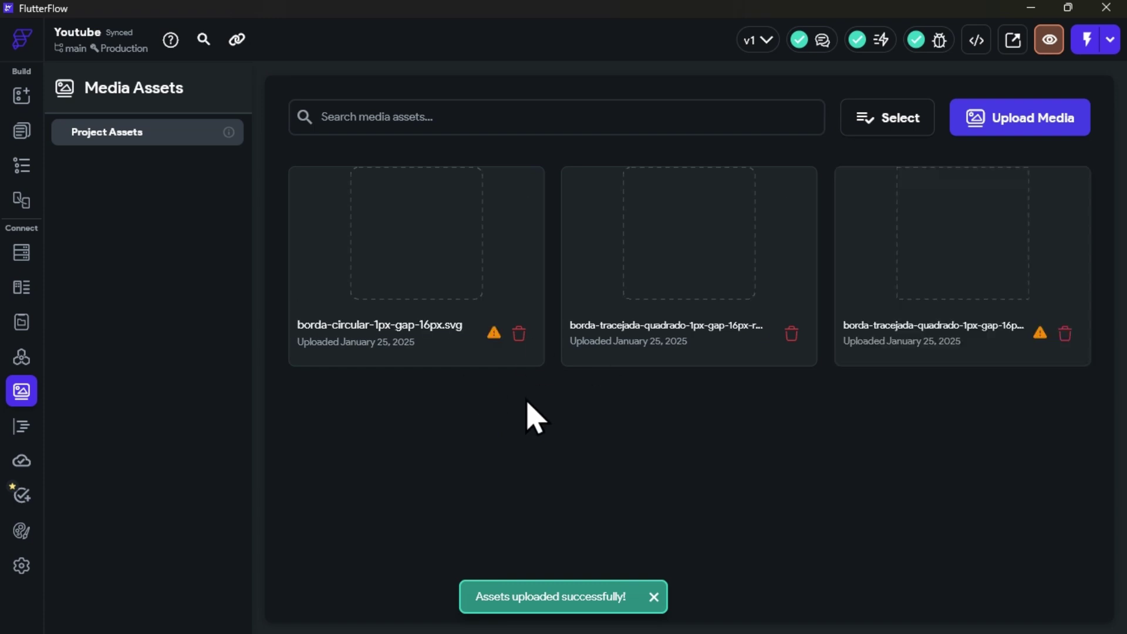
Change the BordaTracejada image's asset to borda-circular-1px-gap-16px.svg and deselect the image.
{"action": "left_click", "coordinate": [18, 168]}
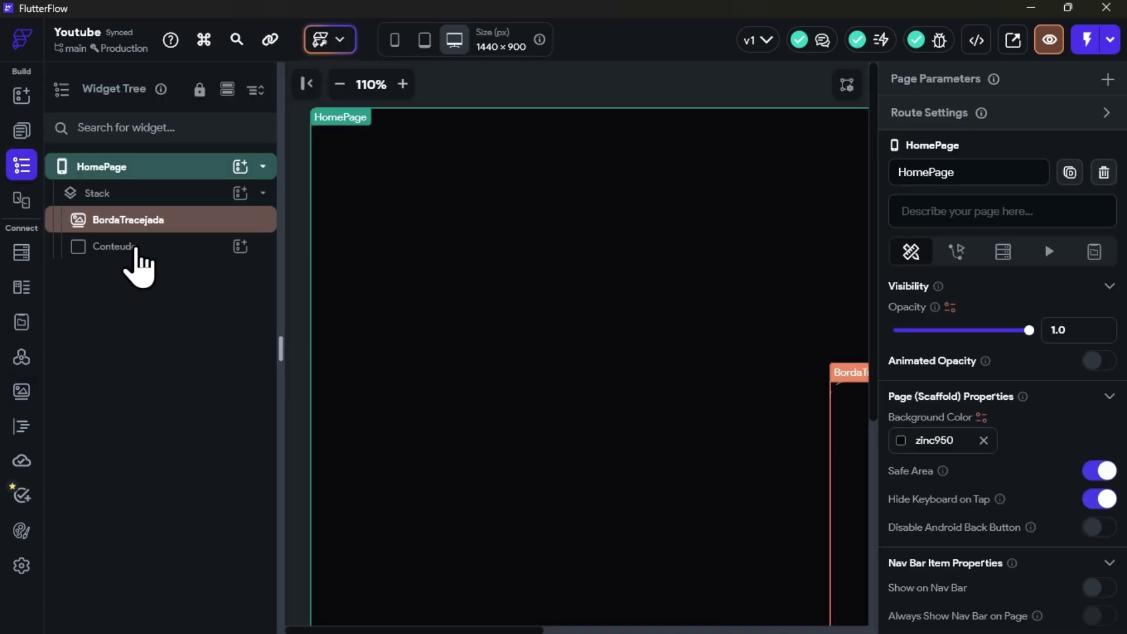
{"action": "left_click", "coordinate": [156, 221]}
{"action": "scroll", "coordinate": [1019, 448], "scroll_direction": "down", "scroll_amount": 5}
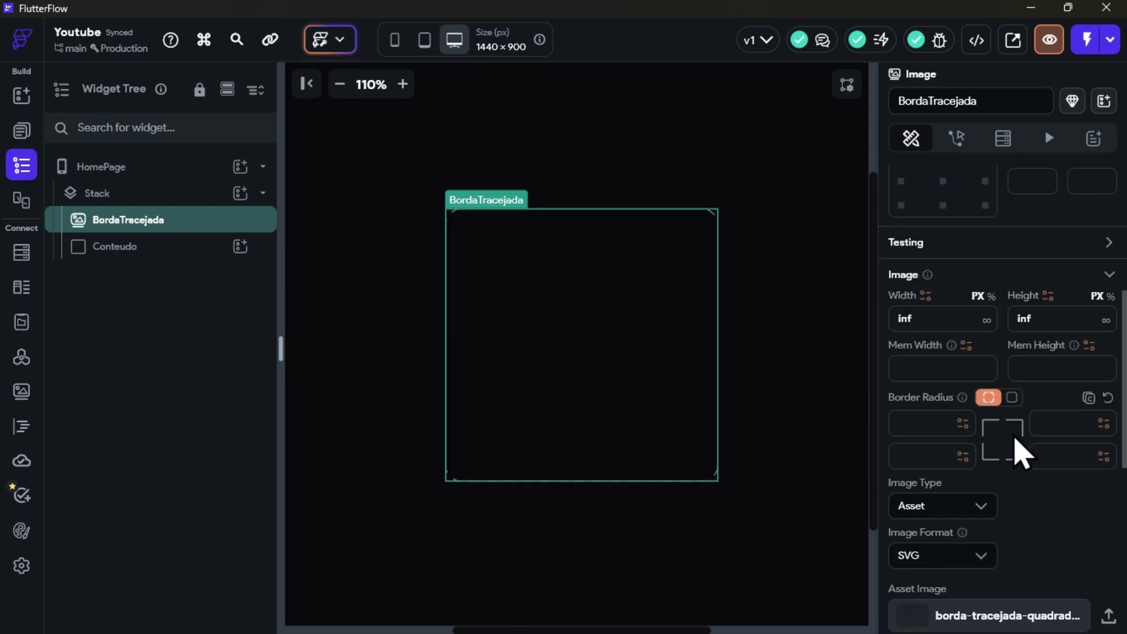
{"action": "scroll", "coordinate": [987, 352], "scroll_direction": "down", "scroll_amount": 5}
{"action": "left_click", "coordinate": [933, 294]}
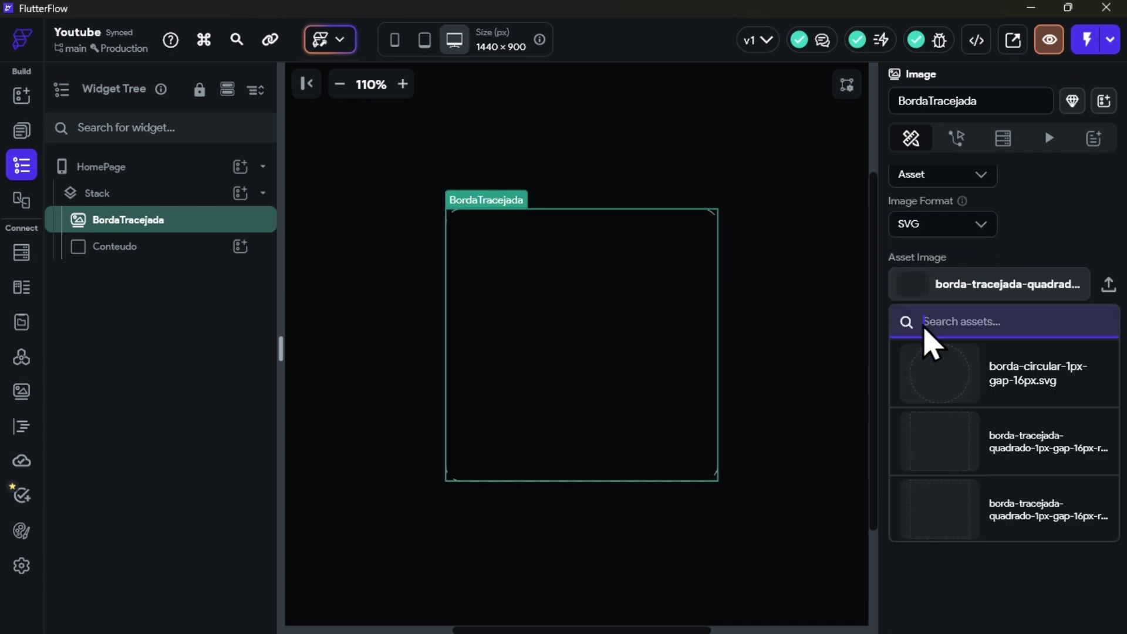
{"action": "left_click", "coordinate": [1037, 373]}
{"action": "left_click", "coordinate": [709, 174]}
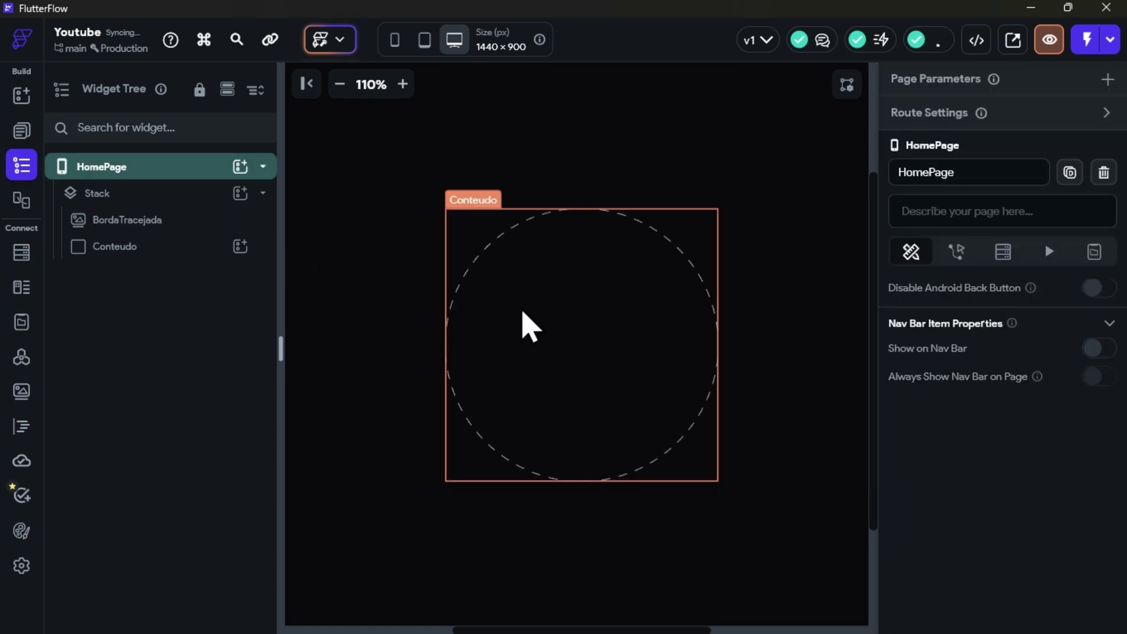
Find the CircleImage widget with the search term "circle" and add it inside the Conteudo container.
{"action": "left_click", "coordinate": [566, 271]}
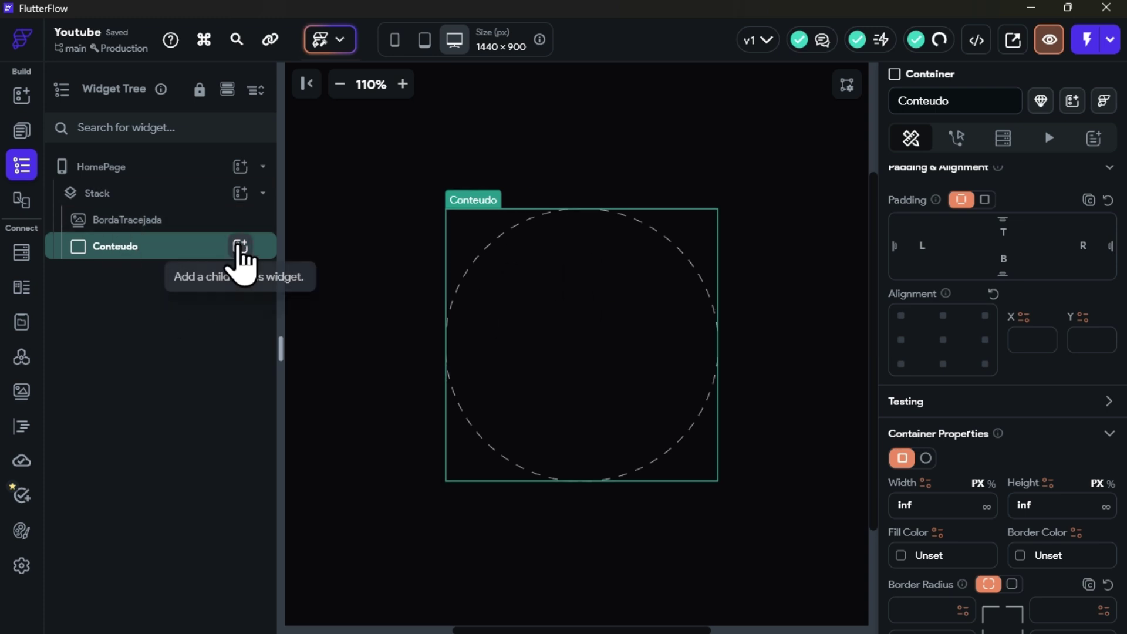
{"action": "left_click", "coordinate": [240, 247]}
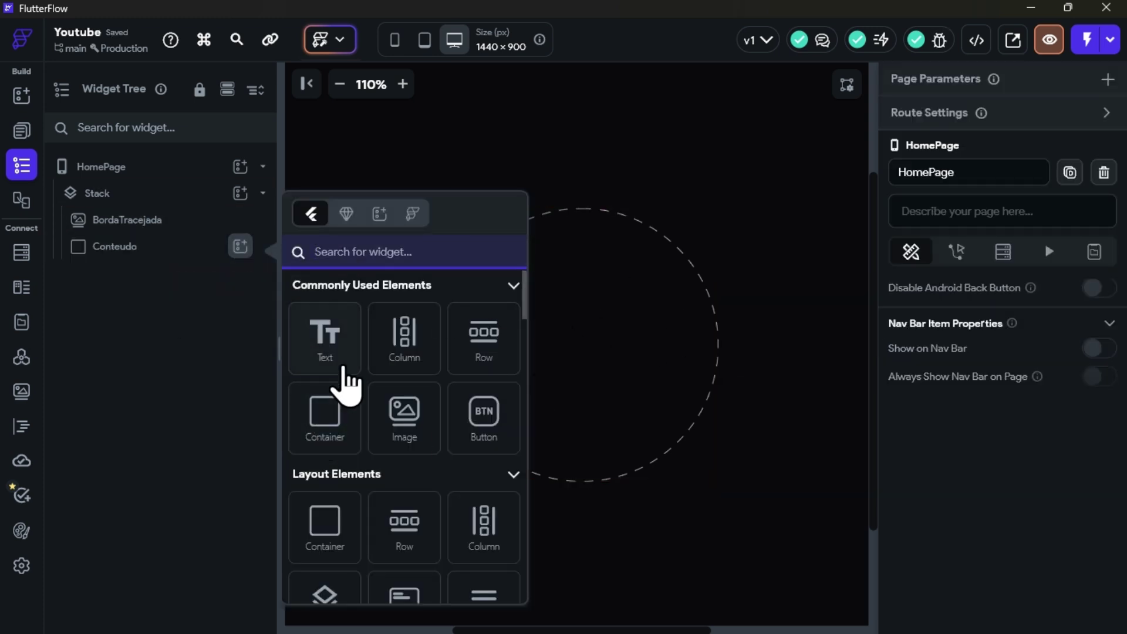
{"action": "type", "text": "cir"}
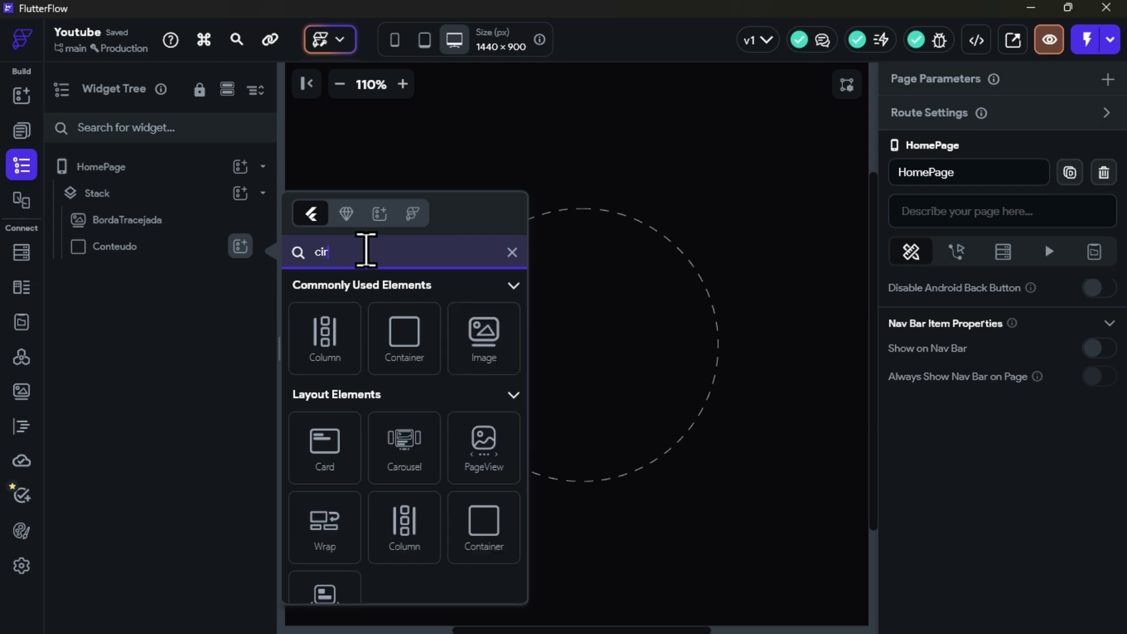
{"action": "type", "text": "cle"}
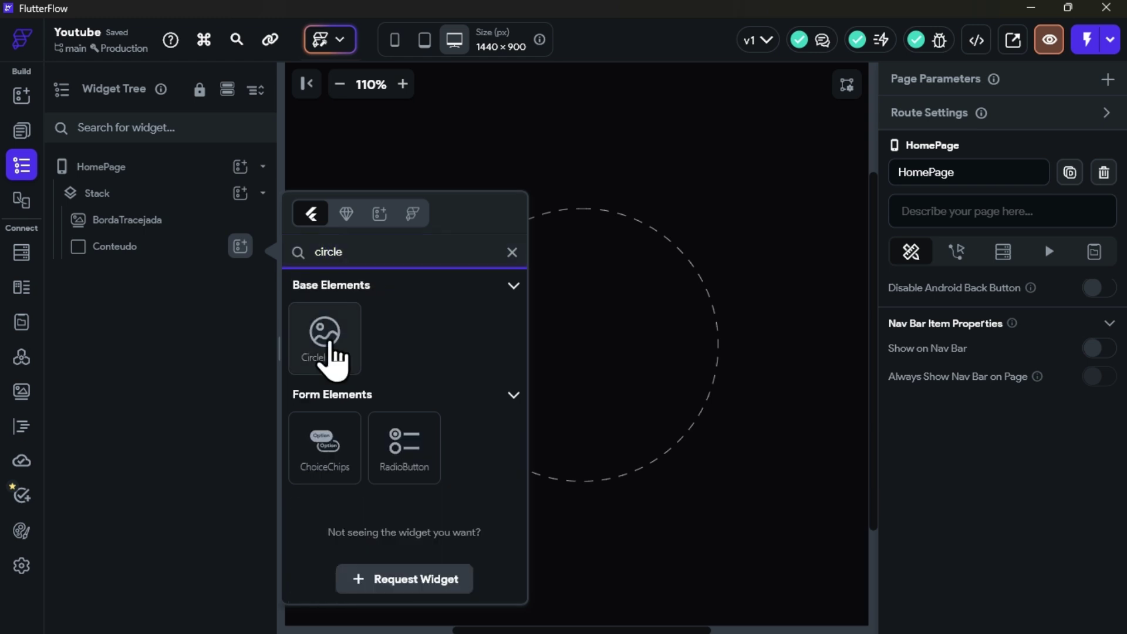
{"action": "left_click", "coordinate": [326, 346]}
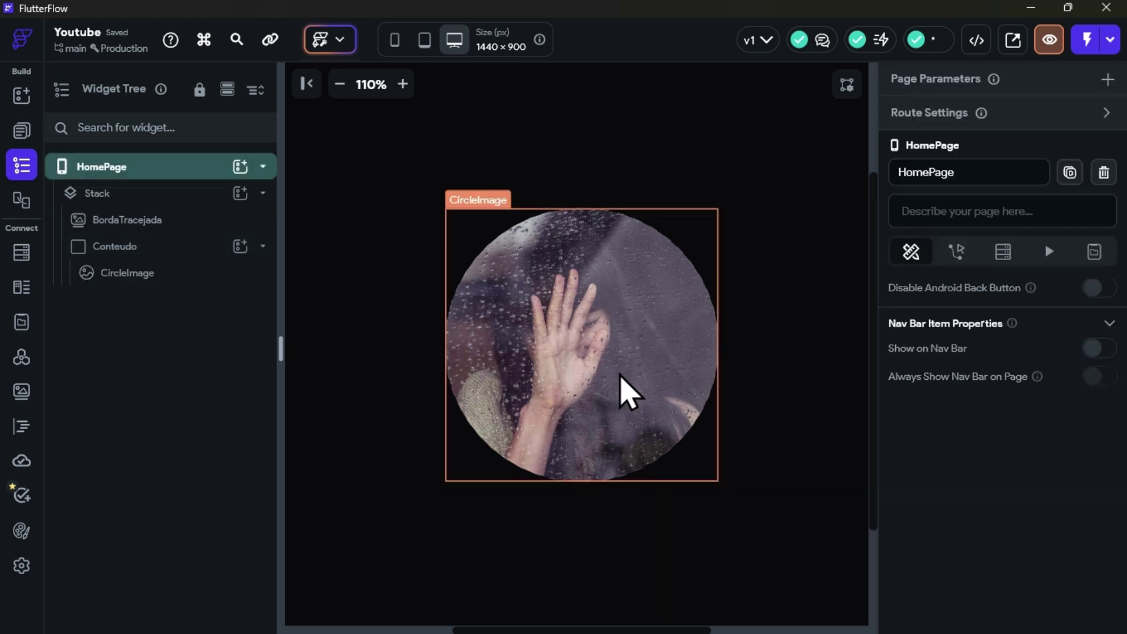
{"action": "left_click", "coordinate": [610, 325]}
{"action": "left_click", "coordinate": [767, 239]}
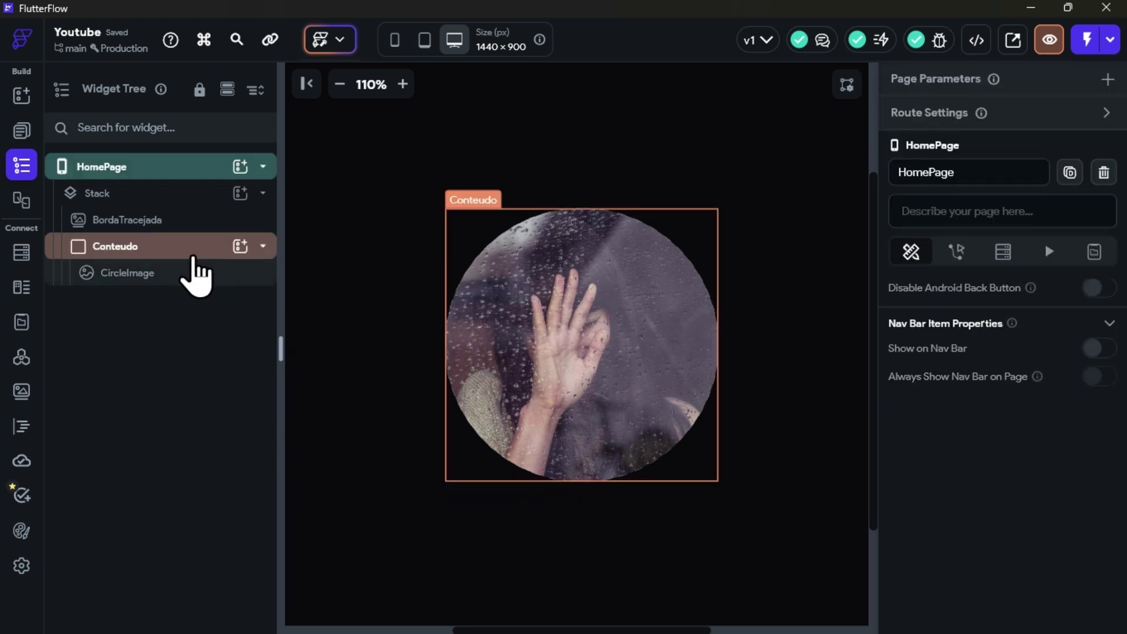
Give the Conteudo container a uniform border radius of 300 and enable content clipping.
{"action": "left_click", "coordinate": [141, 276]}
{"action": "scroll", "coordinate": [975, 411], "scroll_direction": "up", "scroll_amount": 4}
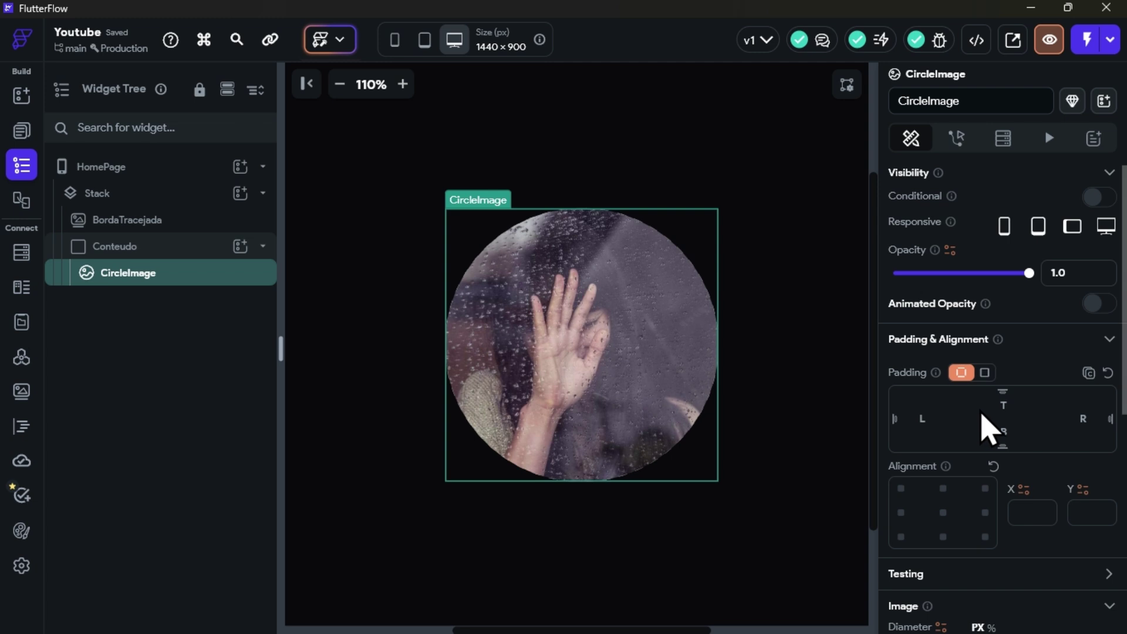
{"action": "left_click", "coordinate": [141, 247]}
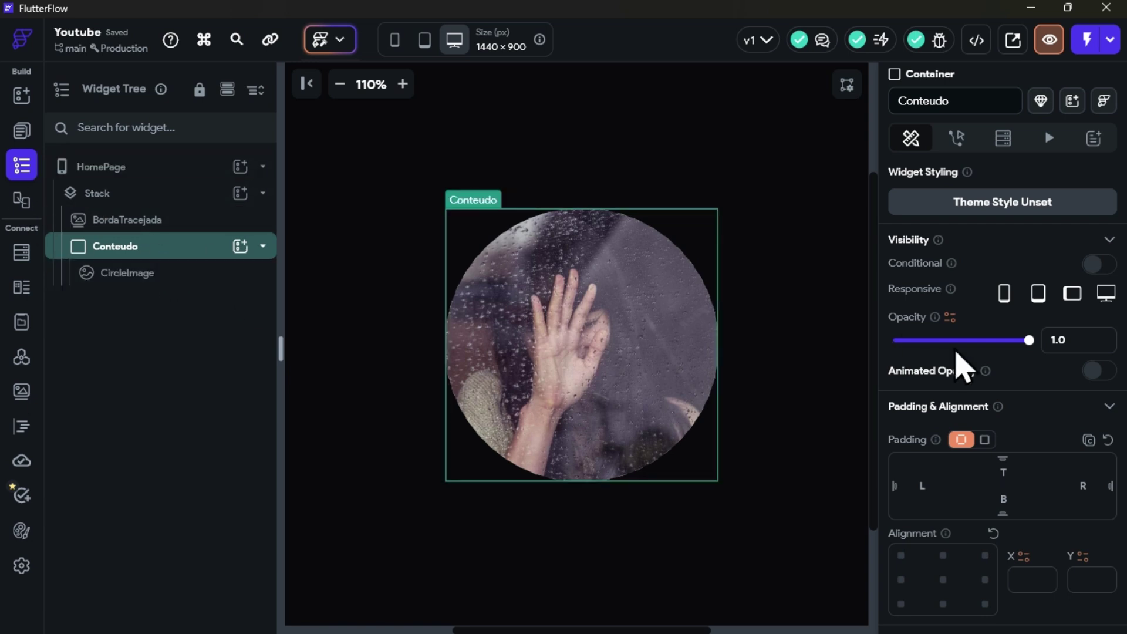
{"action": "scroll", "coordinate": [1082, 321], "scroll_direction": "down", "scroll_amount": 4}
{"action": "scroll", "coordinate": [1082, 322], "scroll_direction": "down", "scroll_amount": 4}
{"action": "left_click", "coordinate": [1012, 327]}
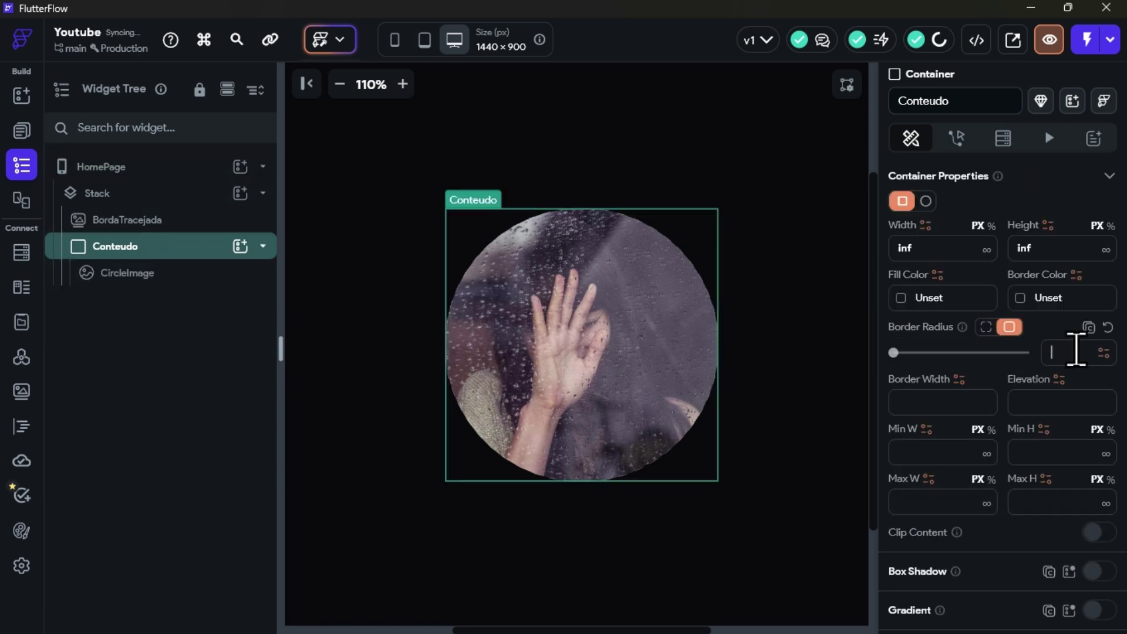
{"action": "left_click", "coordinate": [114, 194]}
{"action": "left_click", "coordinate": [145, 246]}
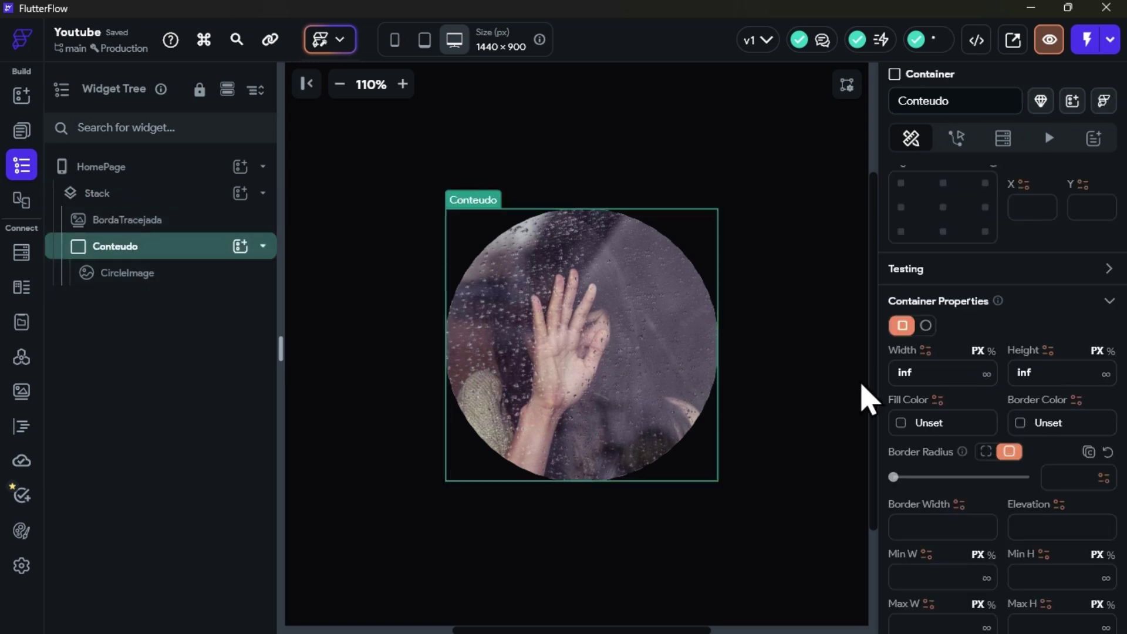
{"action": "scroll", "coordinate": [1031, 414], "scroll_direction": "down", "scroll_amount": 3}
{"action": "left_click", "coordinate": [1069, 316]}
{"action": "type", "text": "300"}
{"action": "scroll", "coordinate": [1074, 411], "scroll_direction": "down", "scroll_amount": 2}
{"action": "left_click", "coordinate": [1095, 409]}
{"action": "left_click", "coordinate": [758, 241]}
Set a uniform padding of 1 on the Conteudo container and deselect it.
{"action": "left_click", "coordinate": [587, 232]}
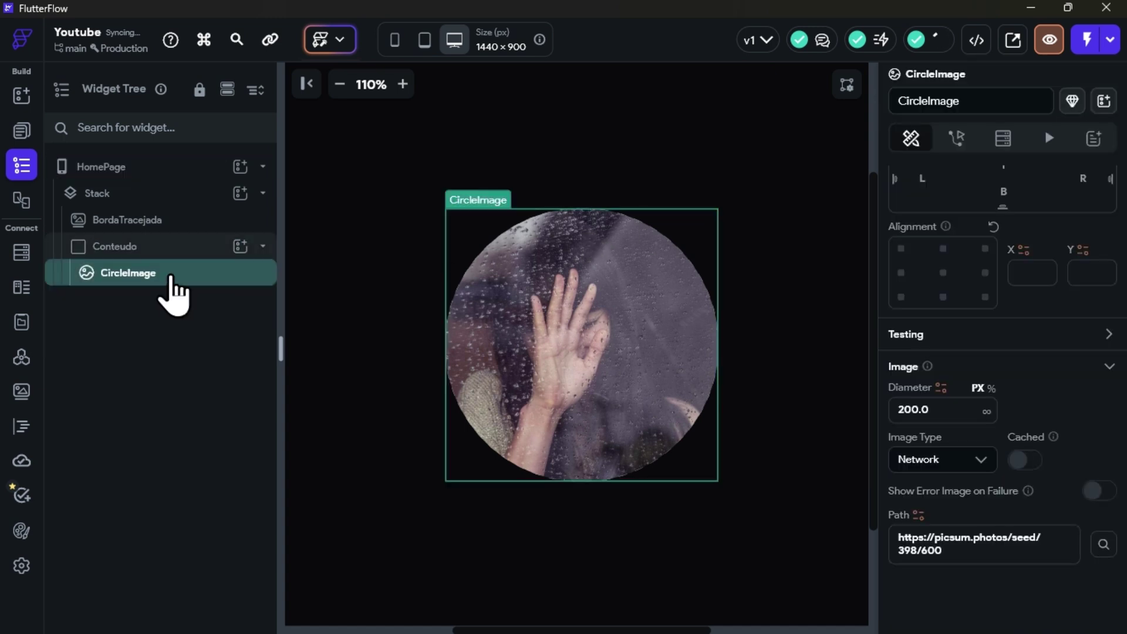
{"action": "left_click", "coordinate": [117, 249]}
{"action": "scroll", "coordinate": [1031, 411], "scroll_direction": "up", "scroll_amount": 4}
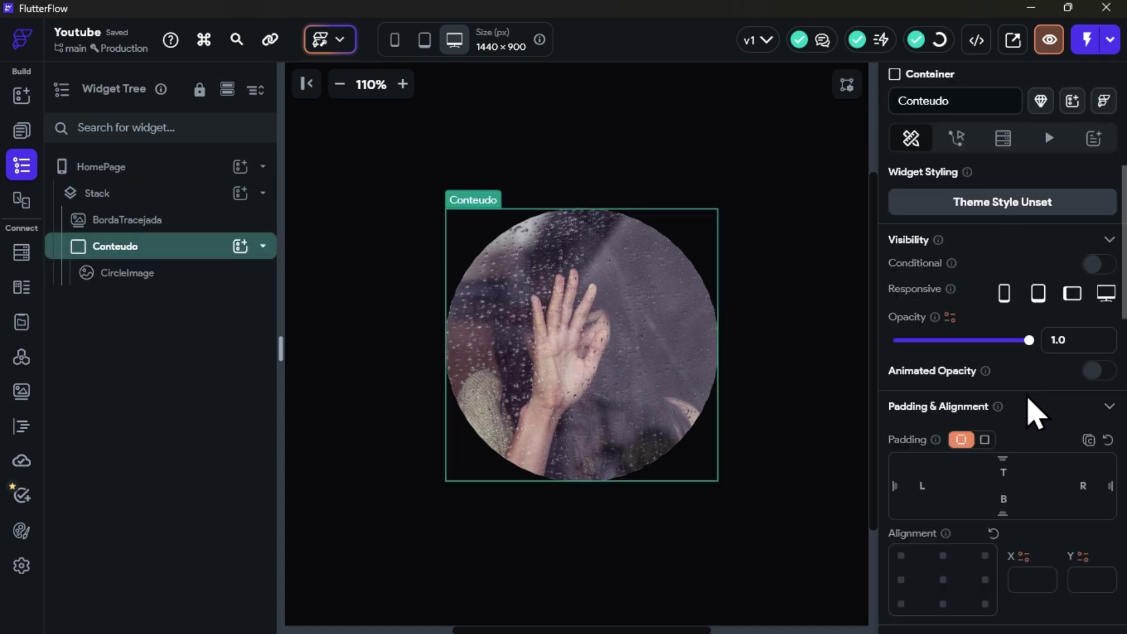
{"action": "left_click", "coordinate": [985, 440]}
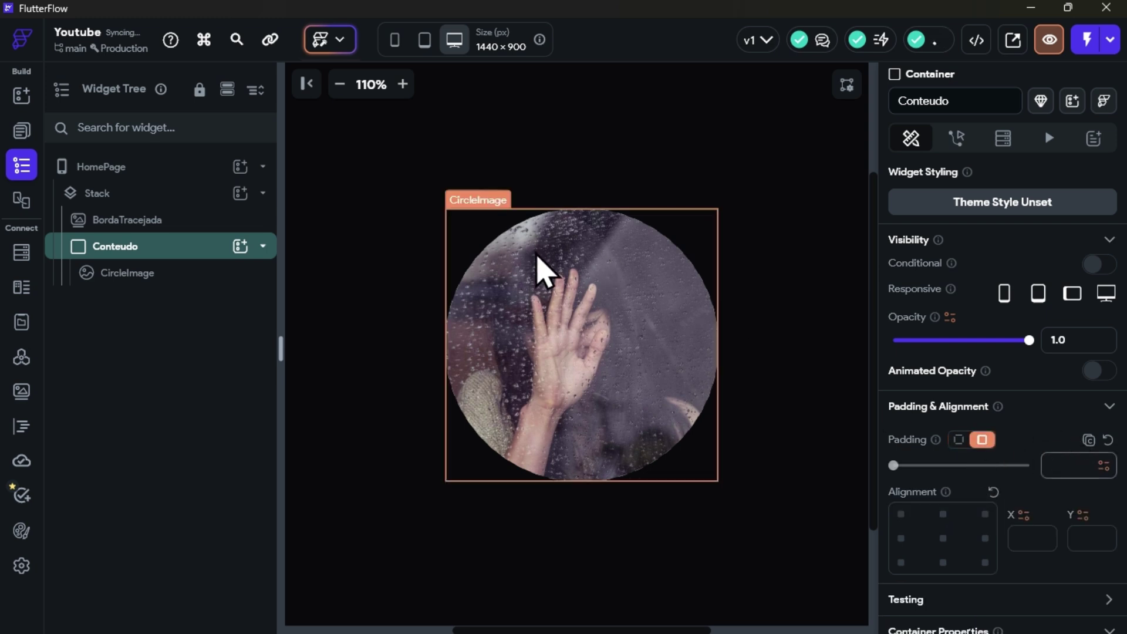
{"action": "key", "text": "Escape"}
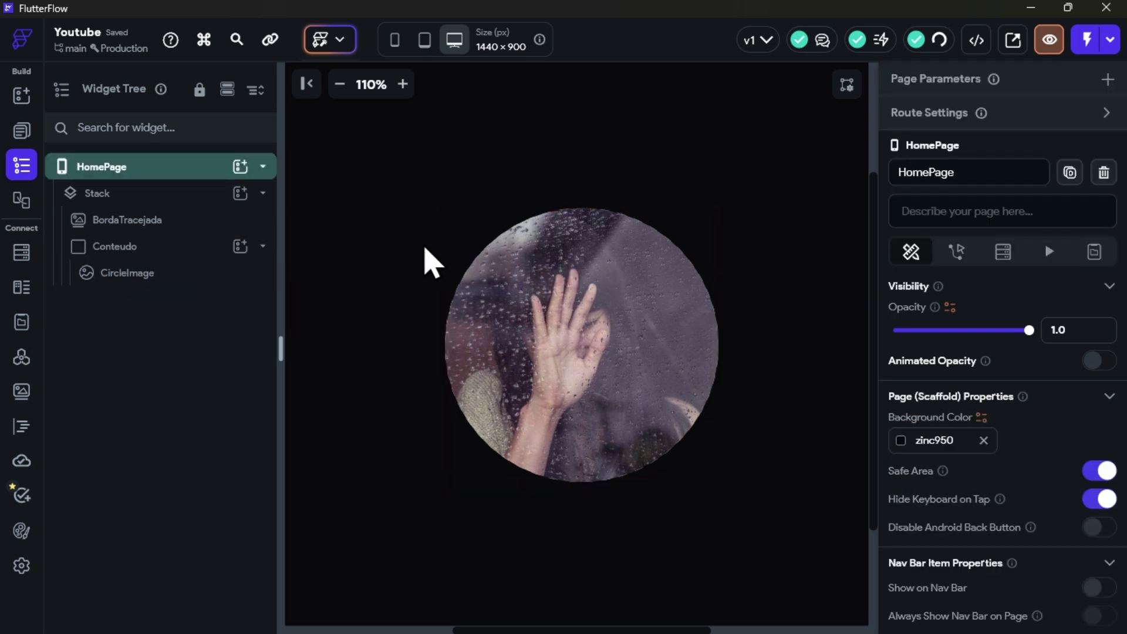
{"action": "left_click", "coordinate": [181, 232]}
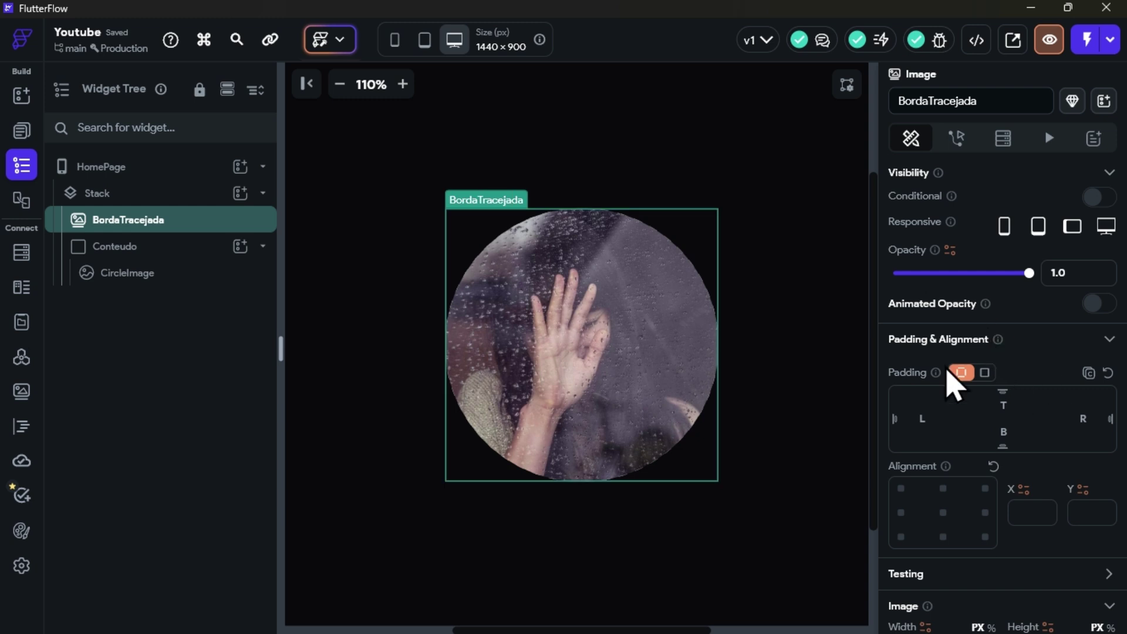
{"action": "left_click", "coordinate": [150, 244]}
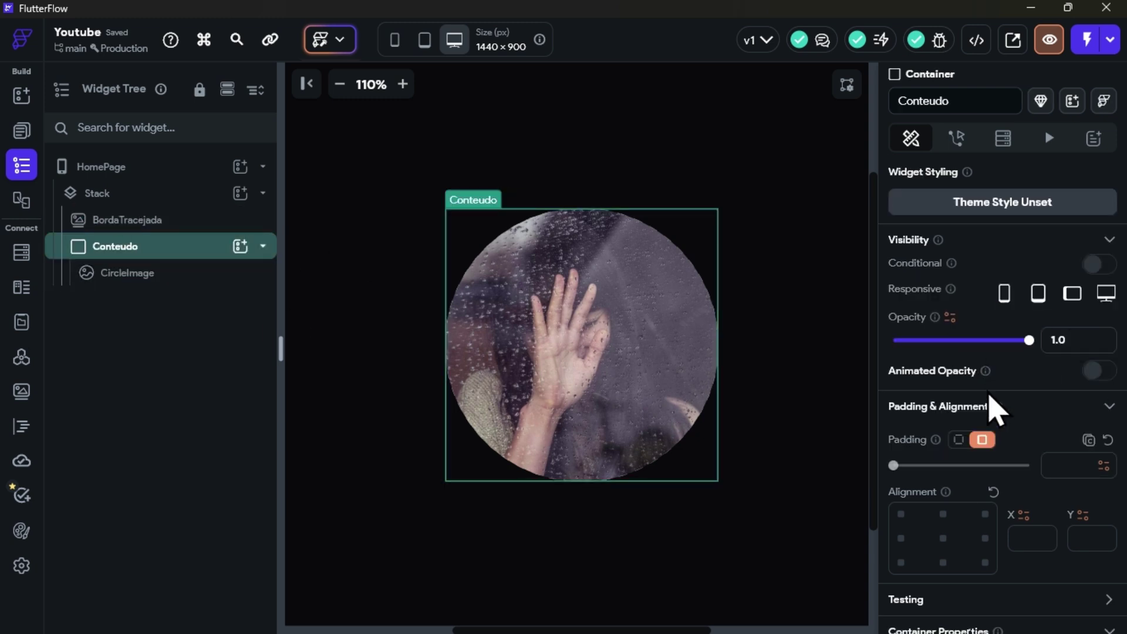
{"action": "left_click", "coordinate": [1065, 471]}
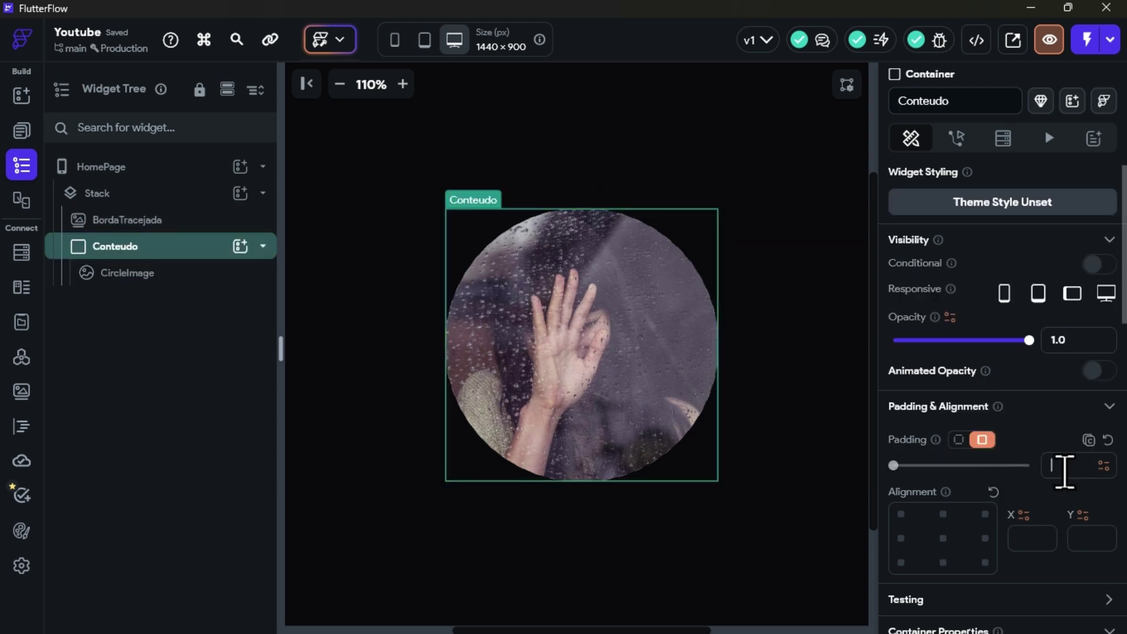
{"action": "type", "text": "1"}
{"action": "left_click", "coordinate": [780, 272]}
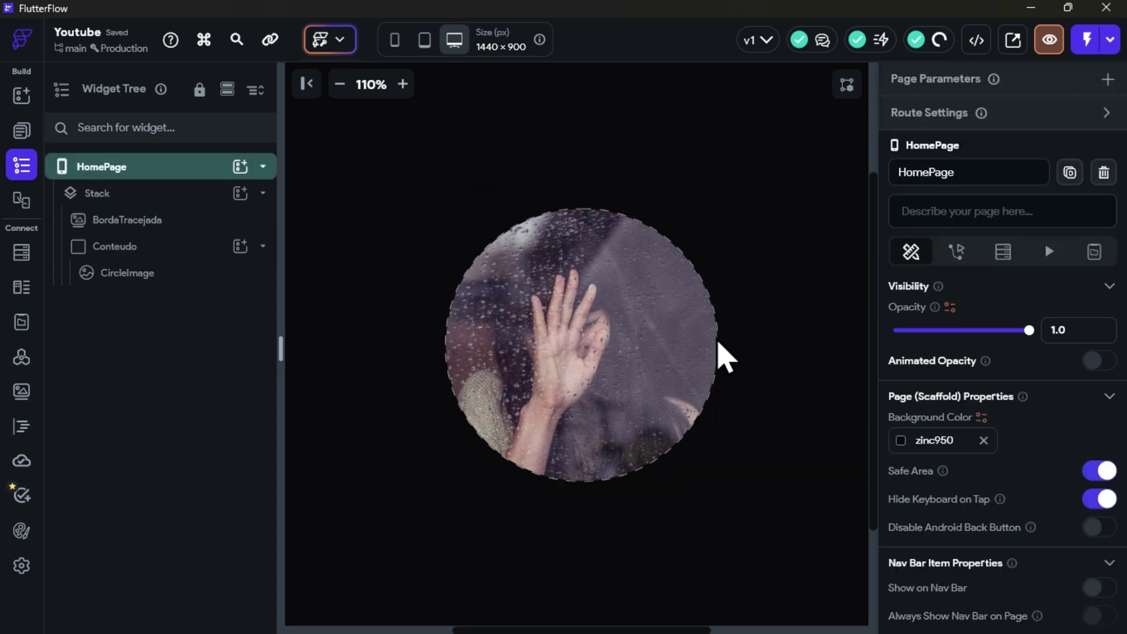
Delete the CircleImage widget from the Conteudo container and deselect everything.
{"action": "left_click", "coordinate": [121, 247]}
{"action": "left_click", "coordinate": [133, 271]}
{"action": "key", "text": "Delete"}
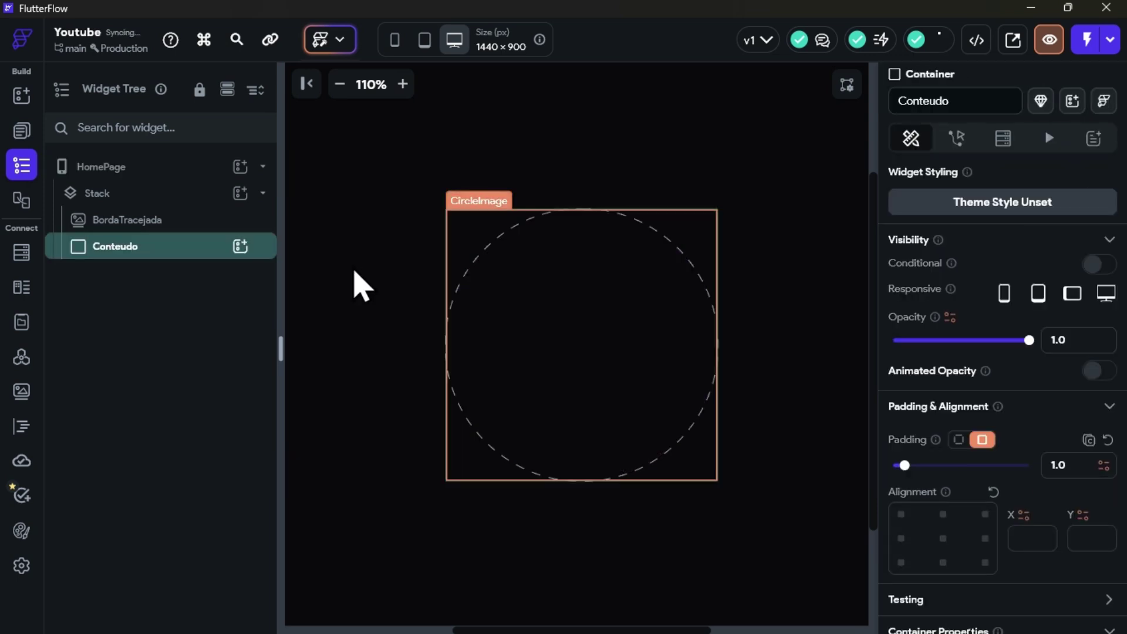
{"action": "left_click", "coordinate": [771, 200]}
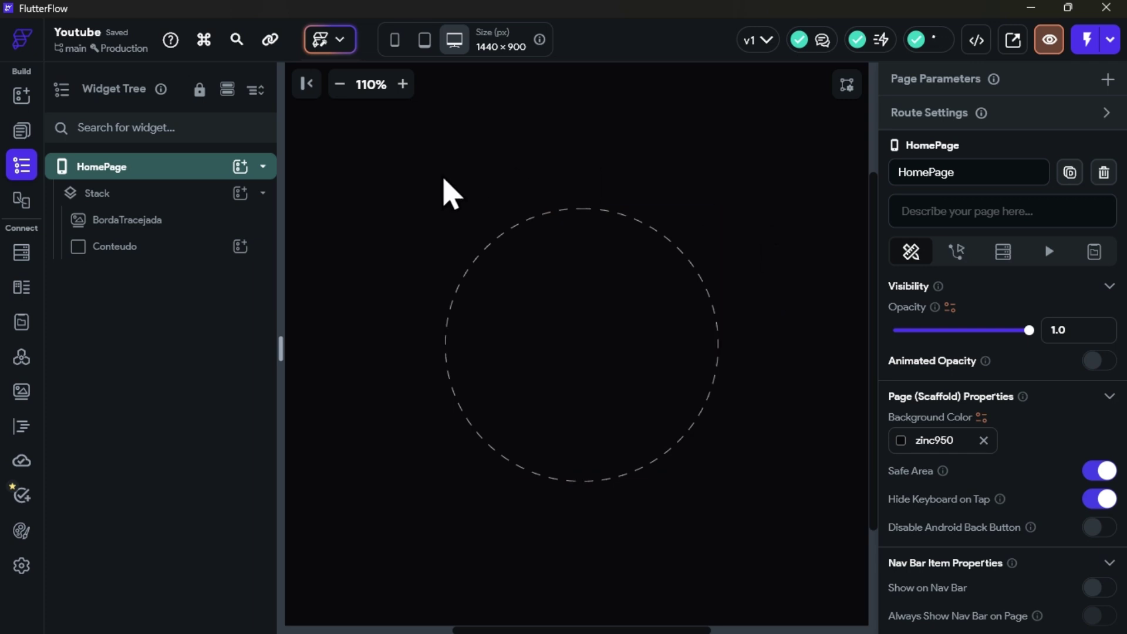
Review the BordaTracejada image's asset and box fit settings, then deselect it.
{"action": "left_click", "coordinate": [115, 222]}
{"action": "scroll", "coordinate": [1051, 415], "scroll_direction": "down", "scroll_amount": 5}
{"action": "scroll", "coordinate": [1010, 411], "scroll_direction": "down", "scroll_amount": 3}
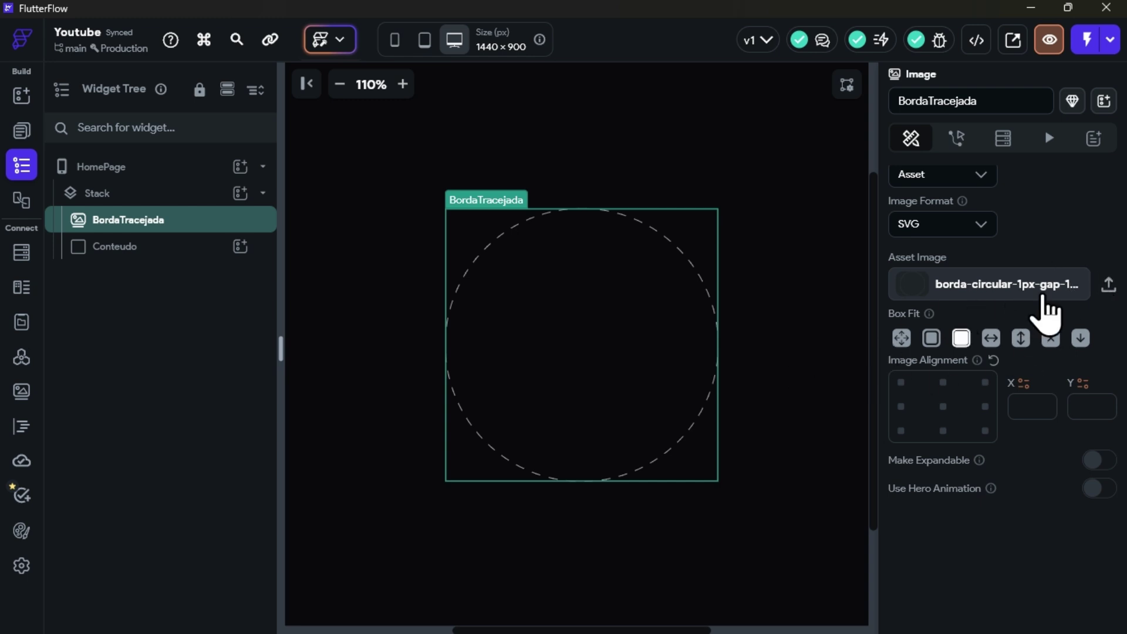
{"action": "left_click", "coordinate": [746, 374]}
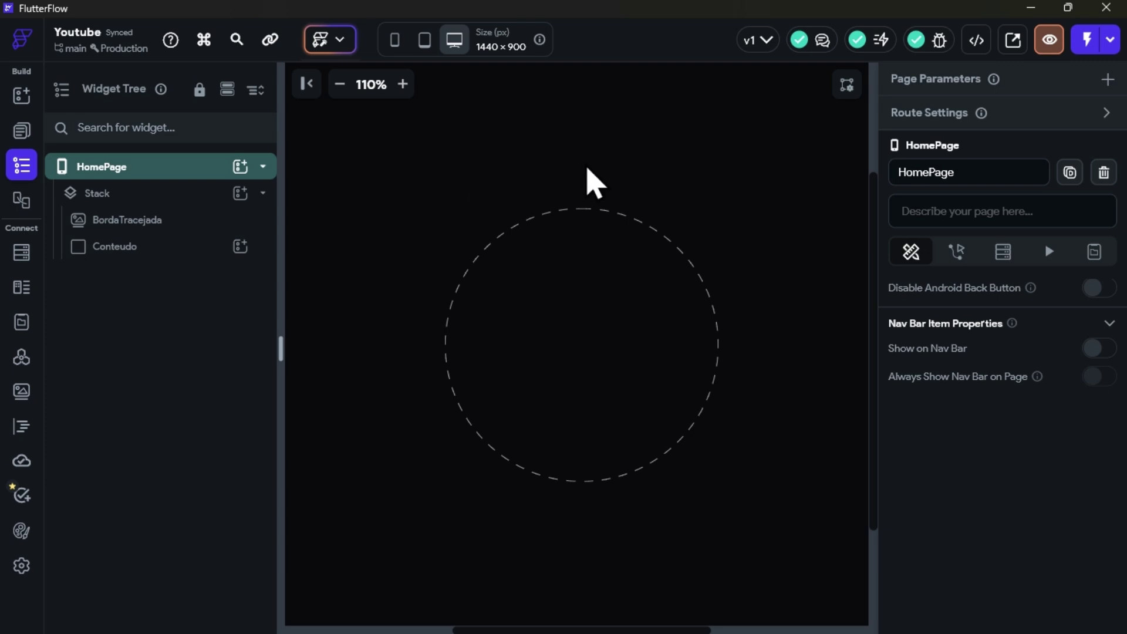